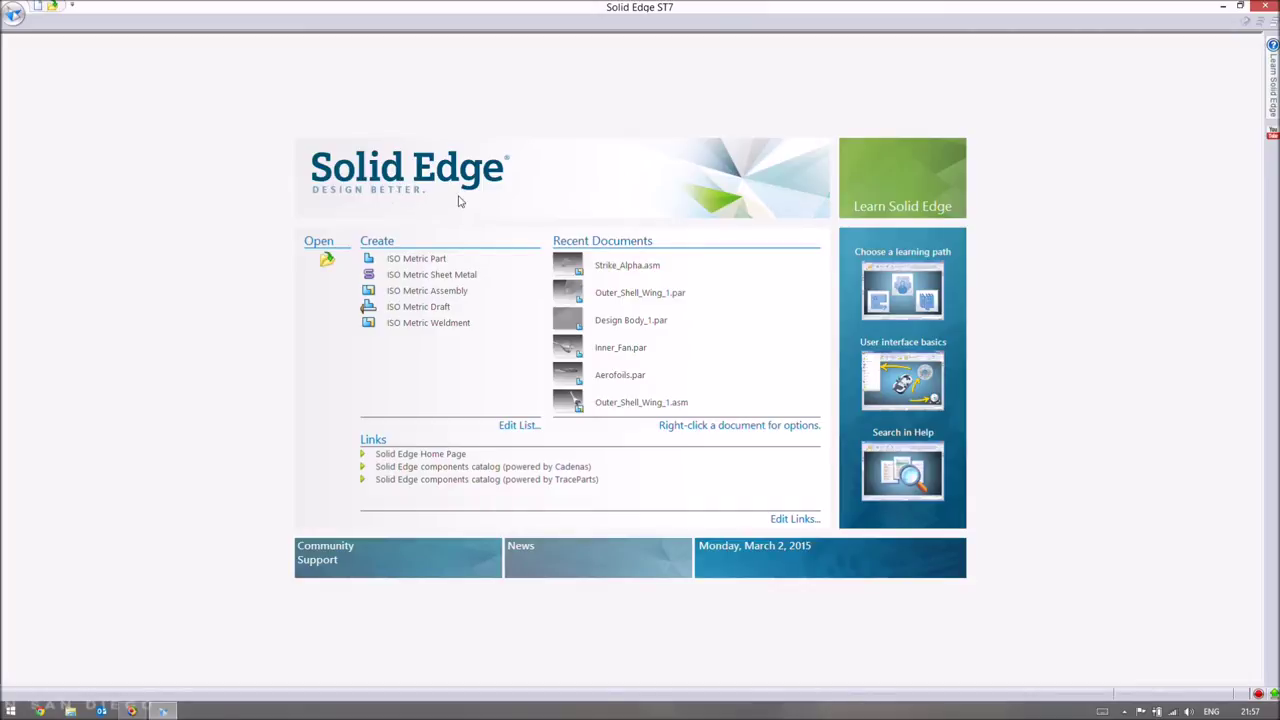
# Create a new ISO Metric Part and begin an extrusion sketch on the front (XZ) reference plane
pyautogui.click(410, 264)
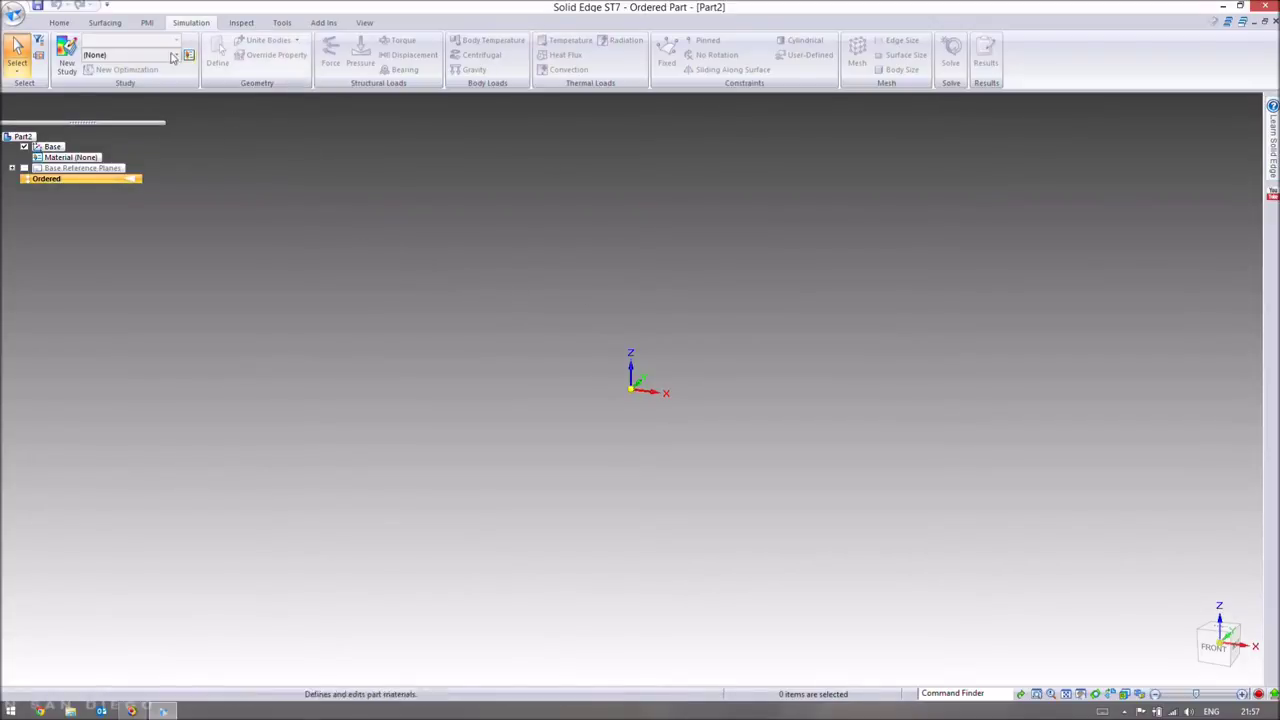
pyautogui.click(274, 52)
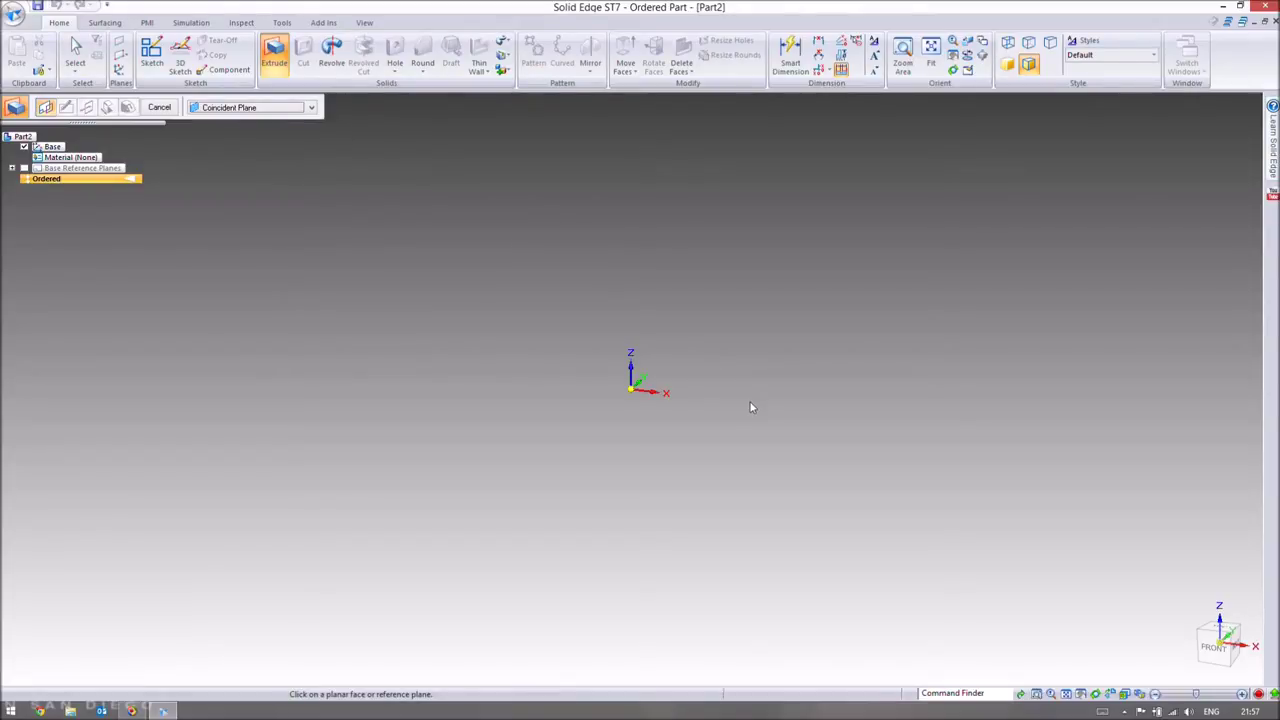
pyautogui.click(631, 372)
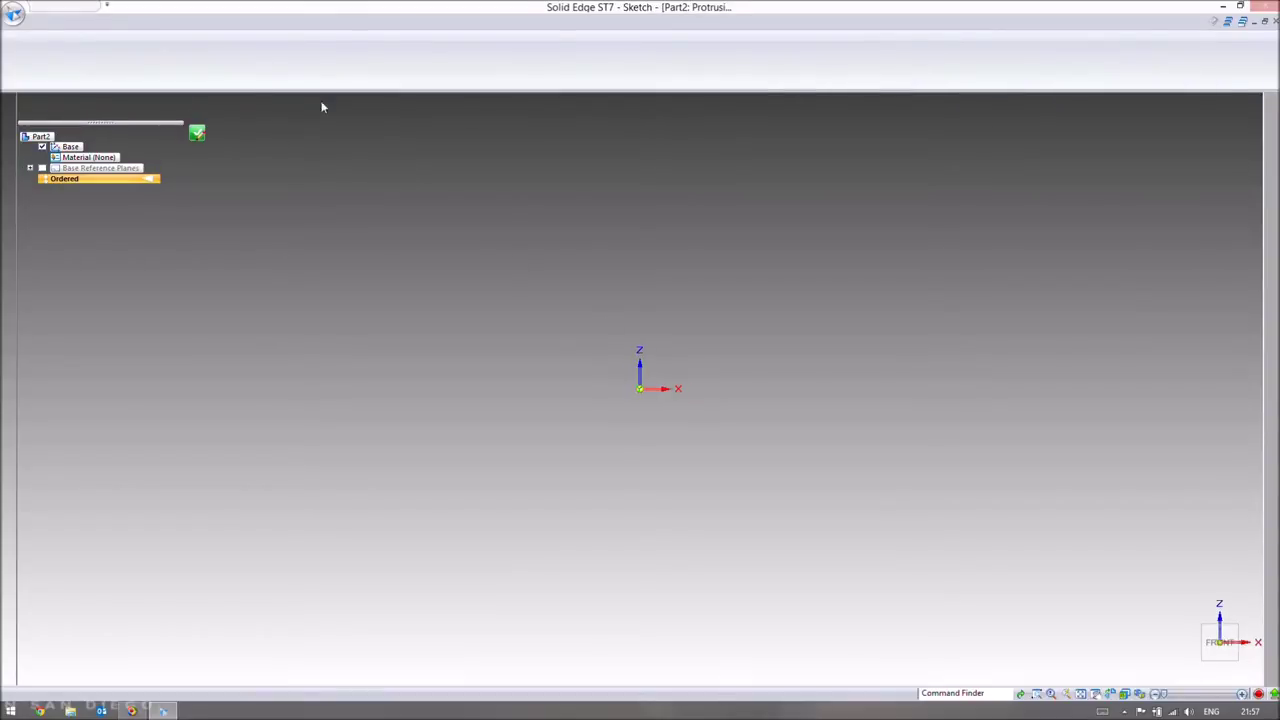
# Draw a 200 mm by 200 mm square centred on the origin at 0° and close the sketch
pyautogui.click(640, 389)
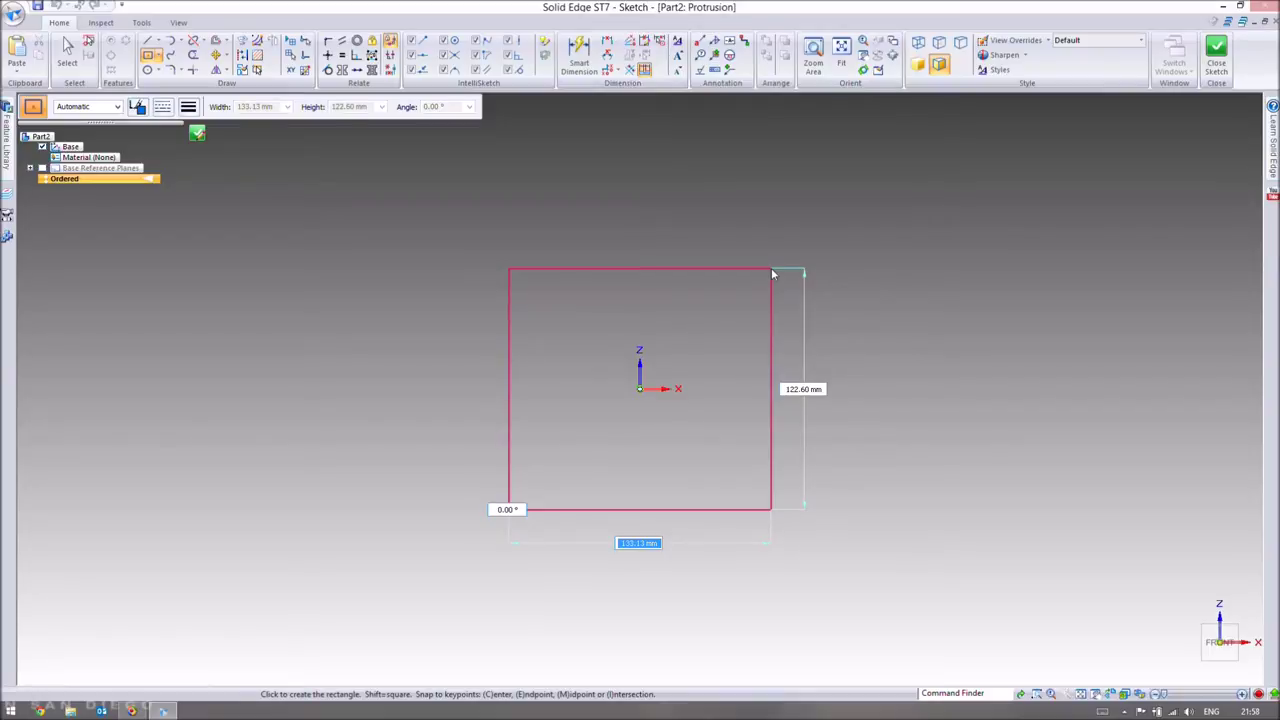
pyautogui.write('200')
pyautogui.press('Tab')
pyautogui.write('200')
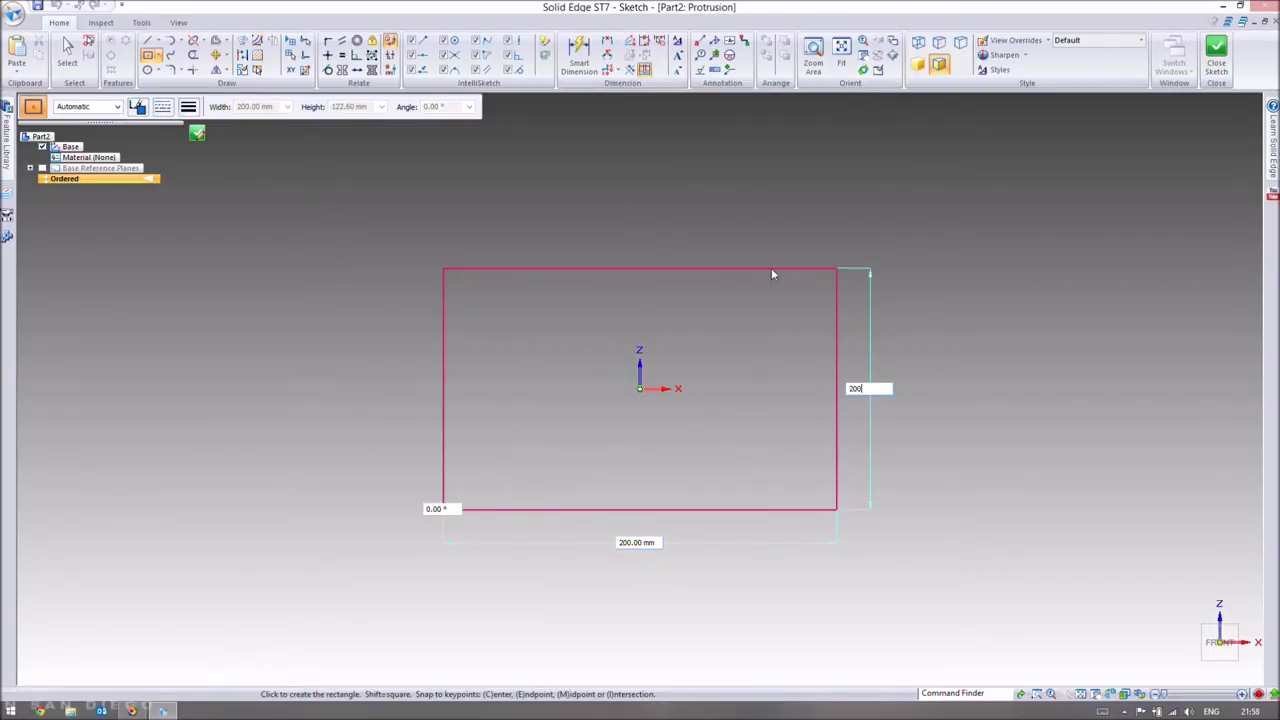
pyautogui.press('Tab')
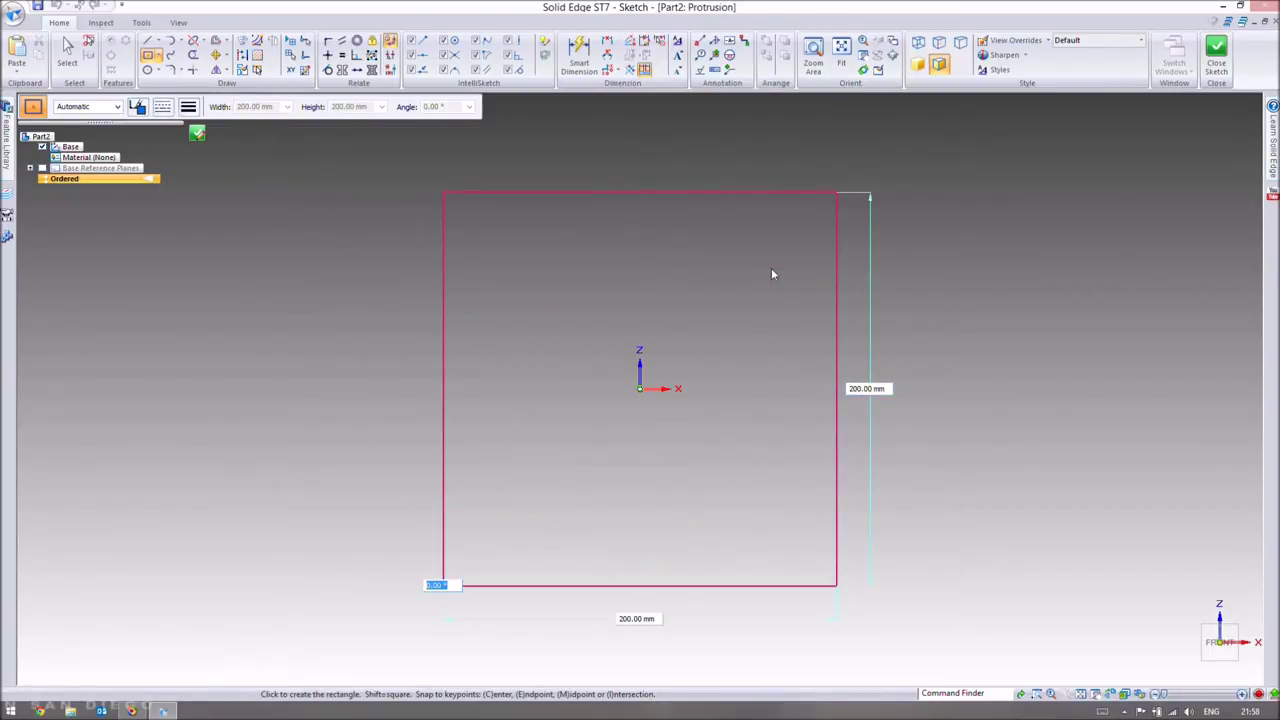
pyautogui.press('Return')
pyautogui.click(1220, 66)
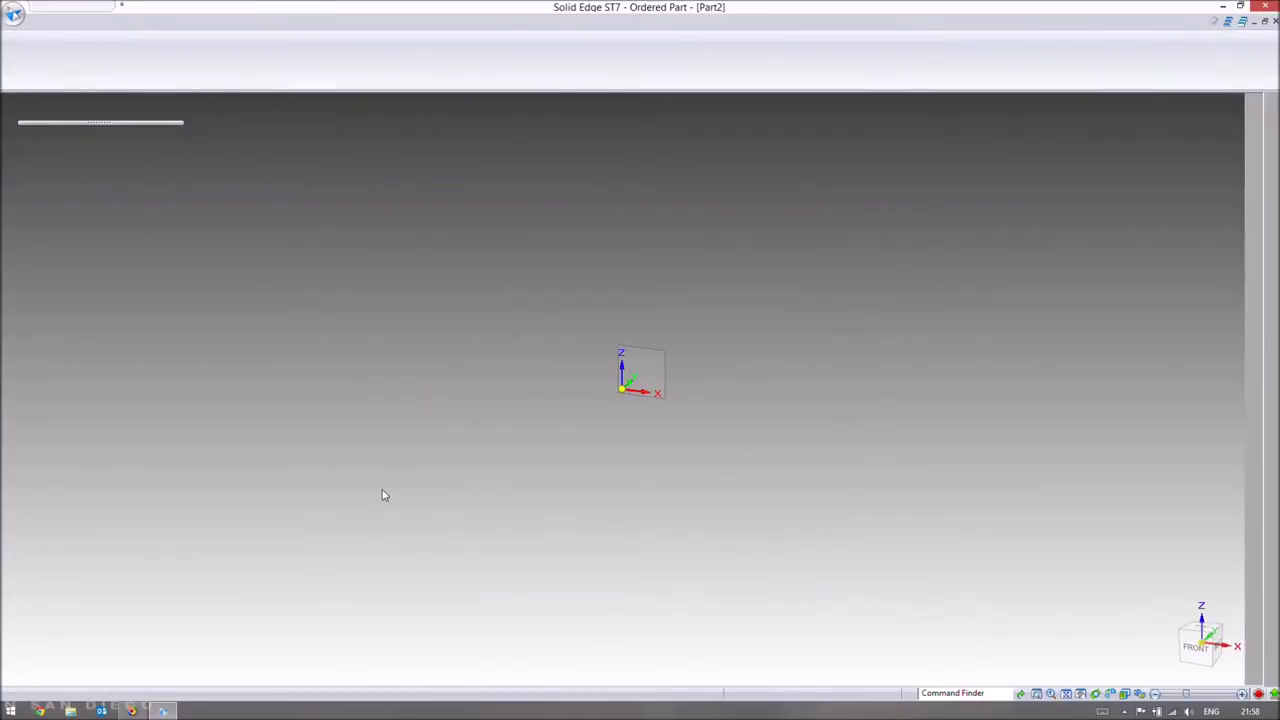
# Extrude the square profile 1000 mm towards the front and finish the protrusion
pyautogui.write('1000')
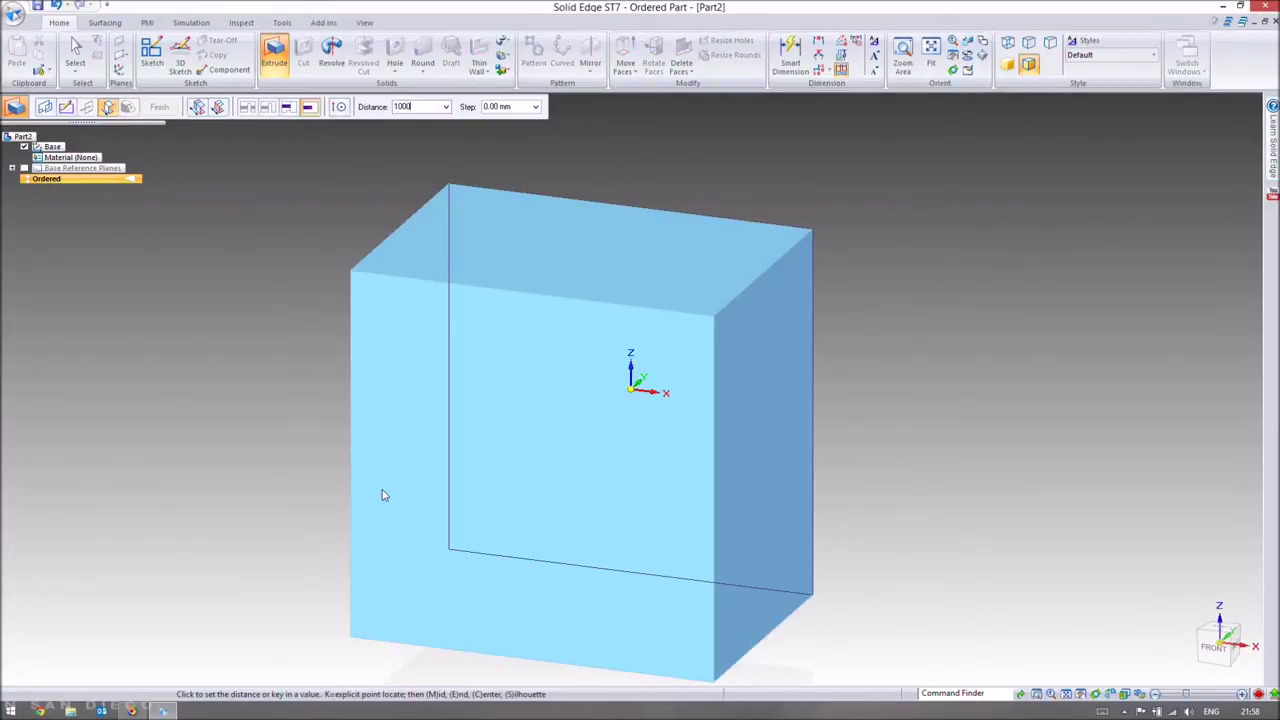
pyautogui.press('Return')
pyautogui.click(382, 495)
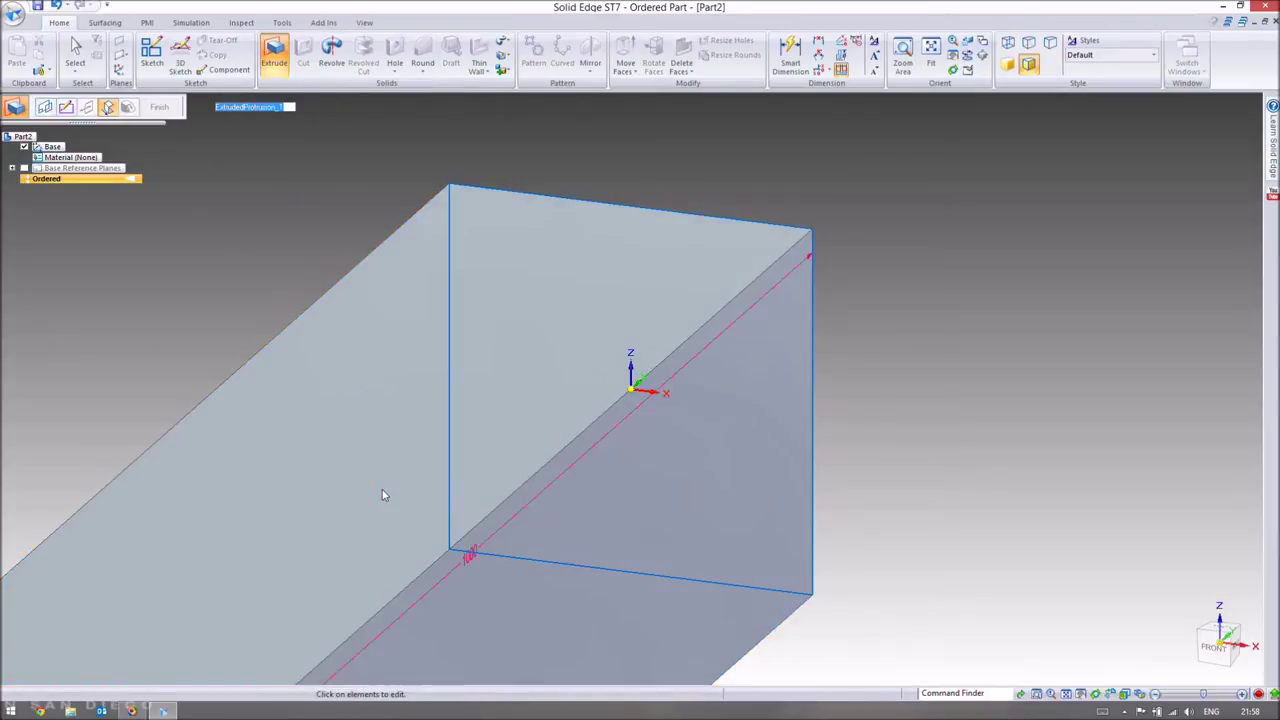
pyautogui.scroll(-5, 382, 495)
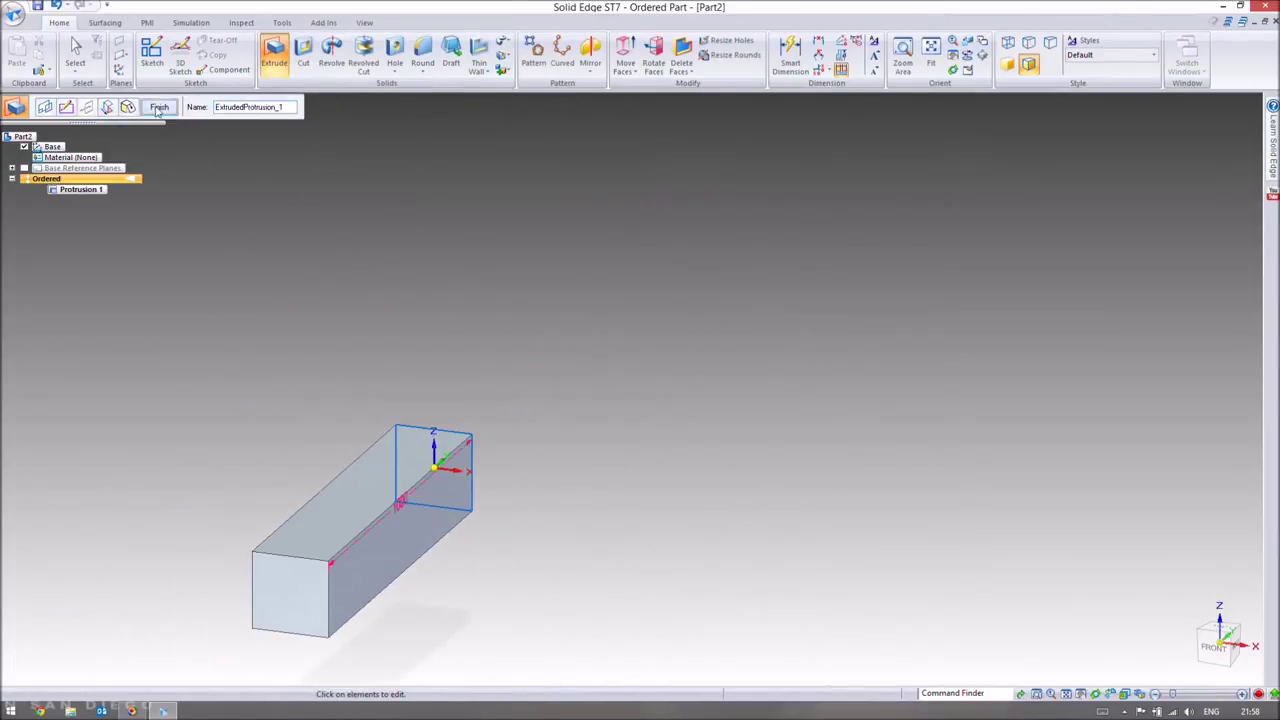
pyautogui.click(159, 107)
# Hollow the bar with a Thin Wall of 20 mm common thickness, leaving both square end faces open
pyautogui.moveTo(600, 466); pyautogui.dragTo(1218, 378, button='middle')
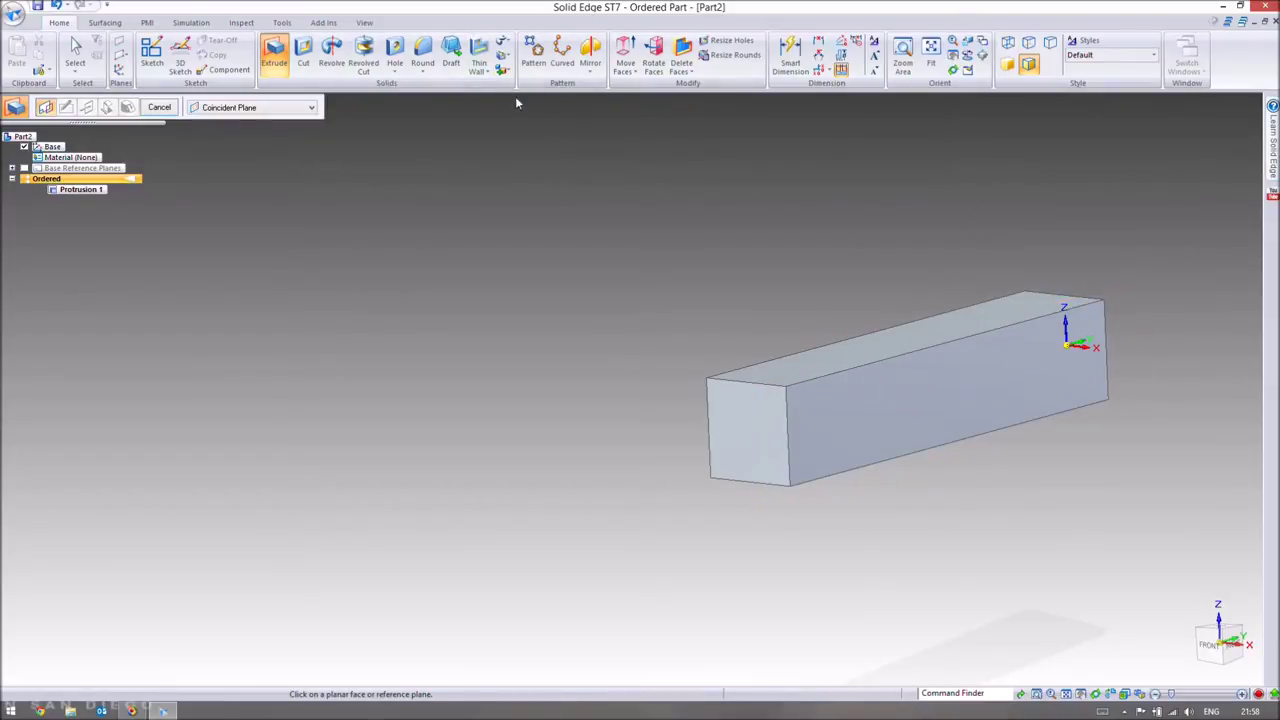
pyautogui.click(476, 62)
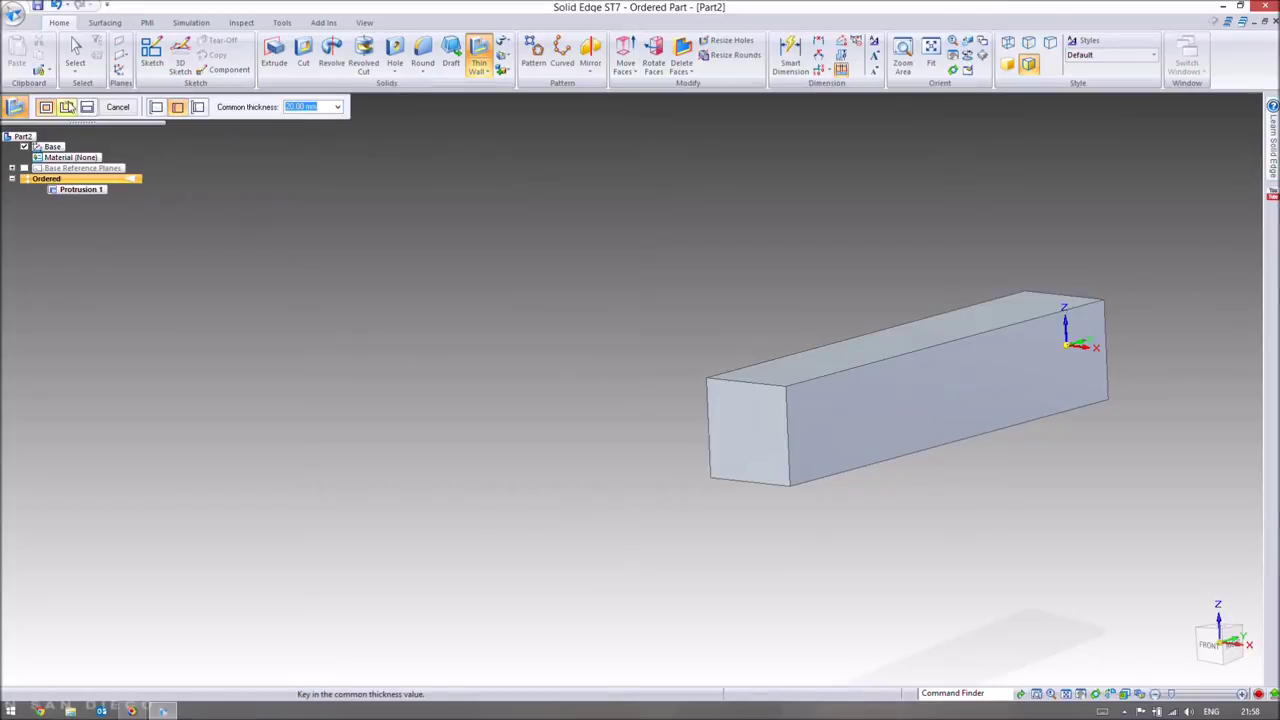
pyautogui.click(67, 108)
pyautogui.click(763, 444)
pyautogui.moveTo(571, 397); pyautogui.dragTo(634, 449, button='middle')
pyautogui.click(824, 468)
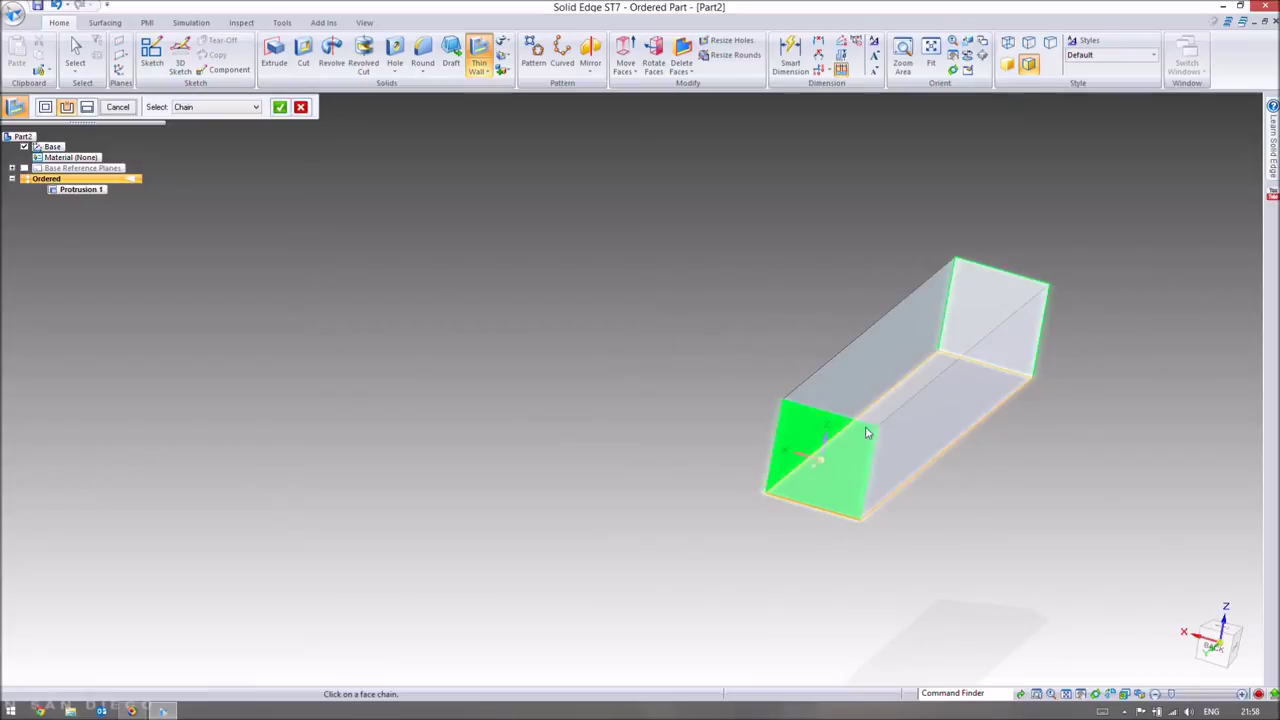
pyautogui.click(279, 106)
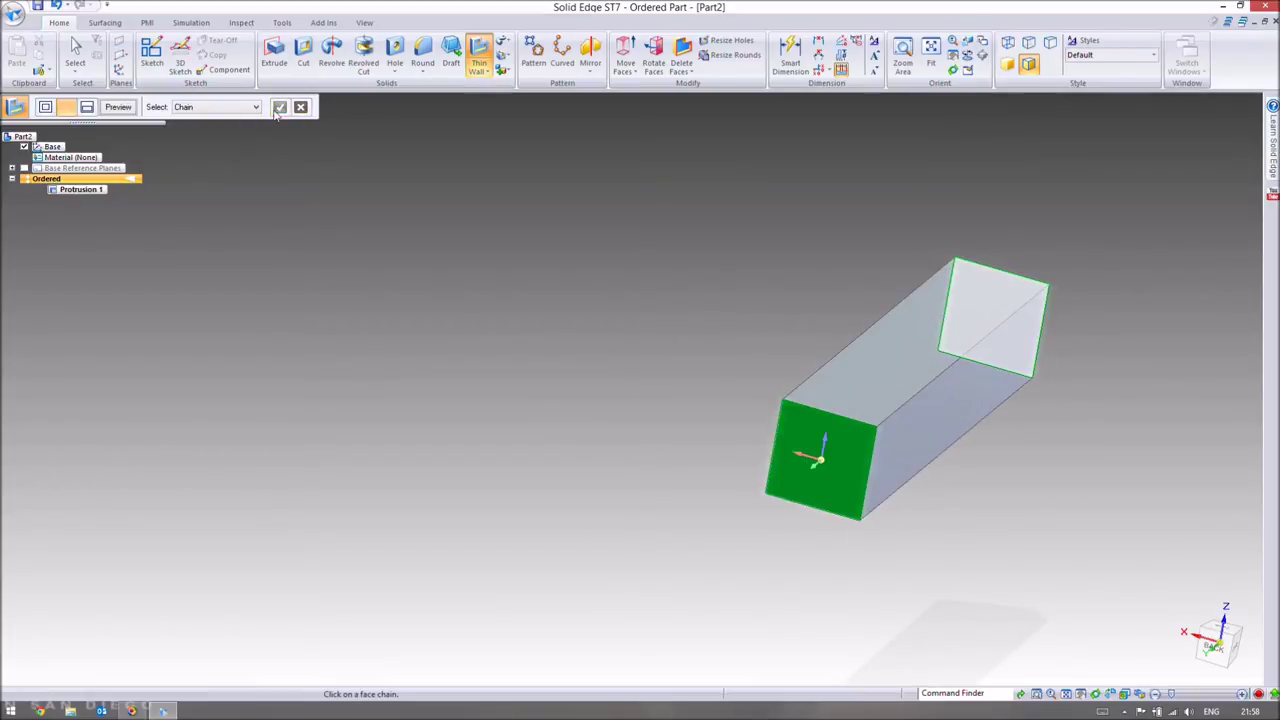
pyautogui.click(117, 106)
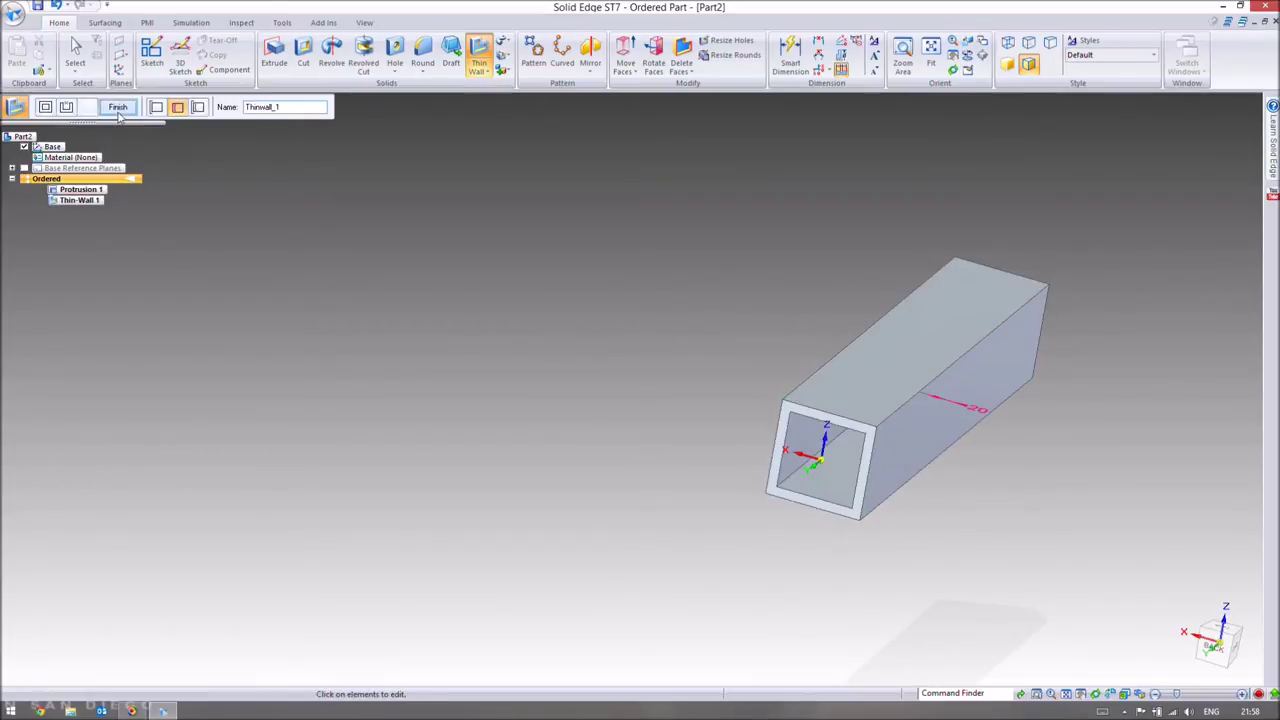
# Apply the material "Steel, structural" from the metals library to the hollow beam
pyautogui.moveTo(914, 443); pyautogui.dragTo(652, 291, button='middle')
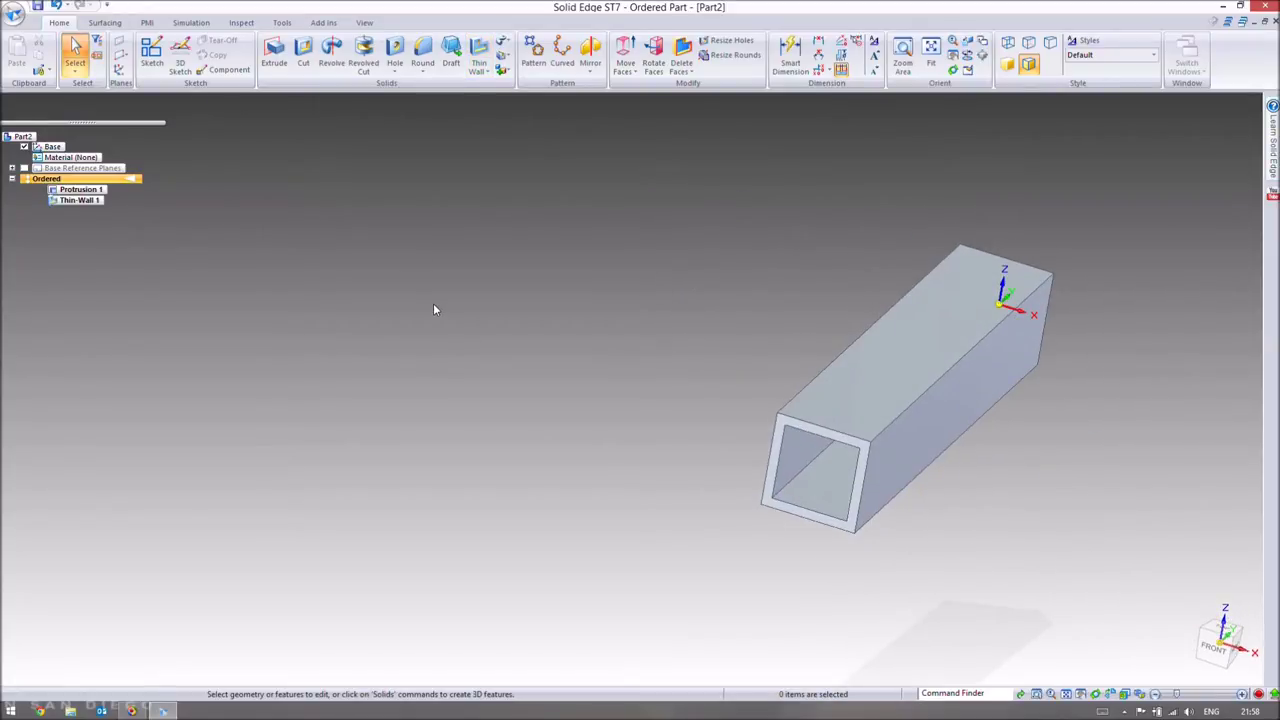
pyautogui.hotkey('ctrl', 'shift', 'f')
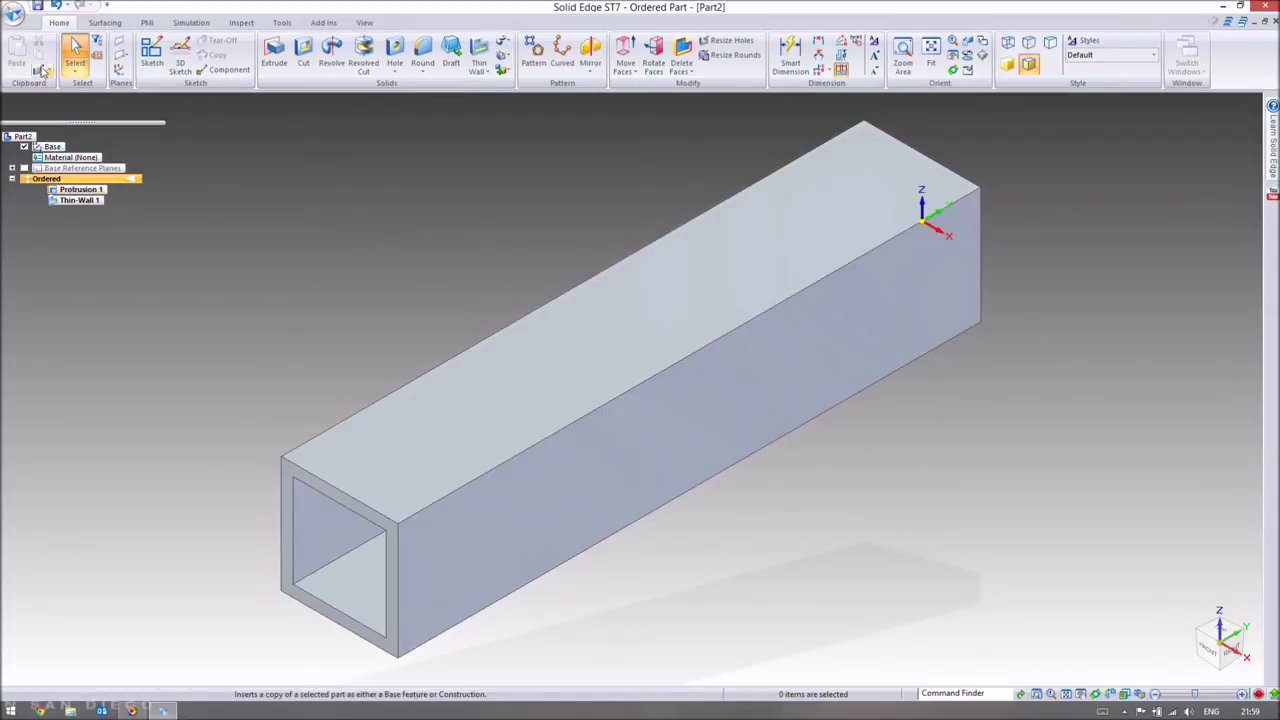
pyautogui.click(15, 14)
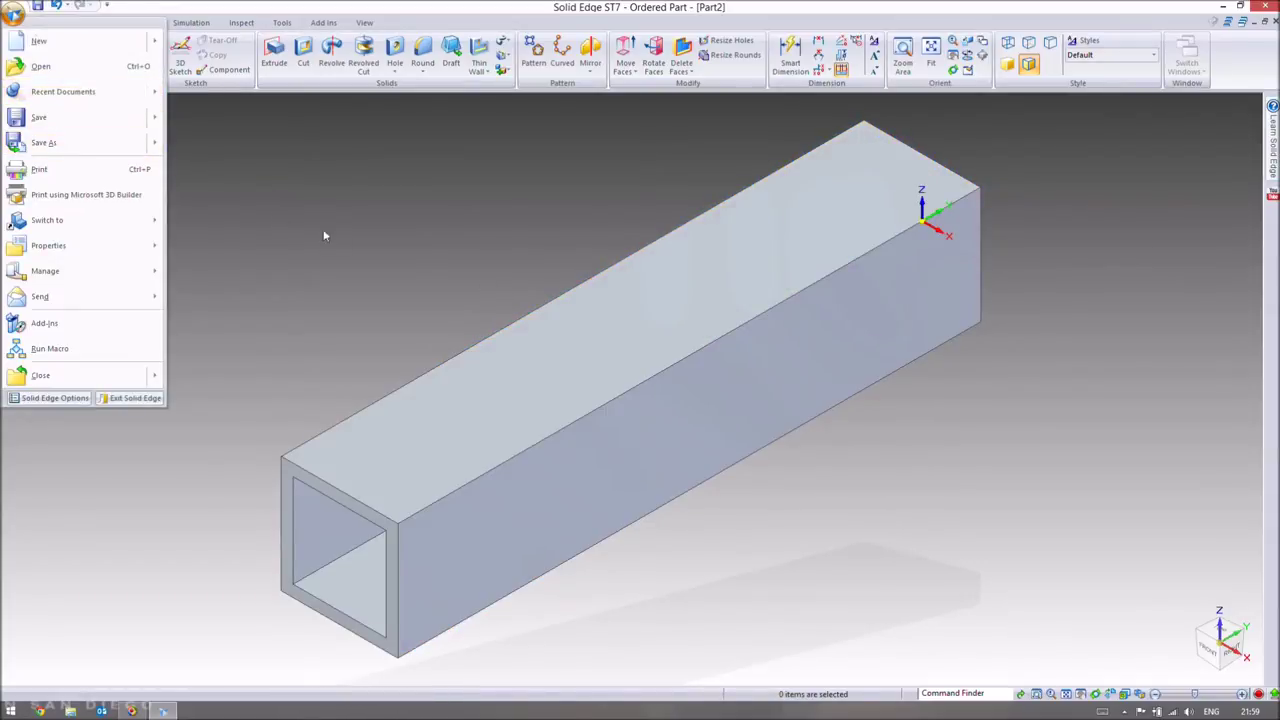
pyautogui.moveTo(140, 257)
pyautogui.click(285, 60)
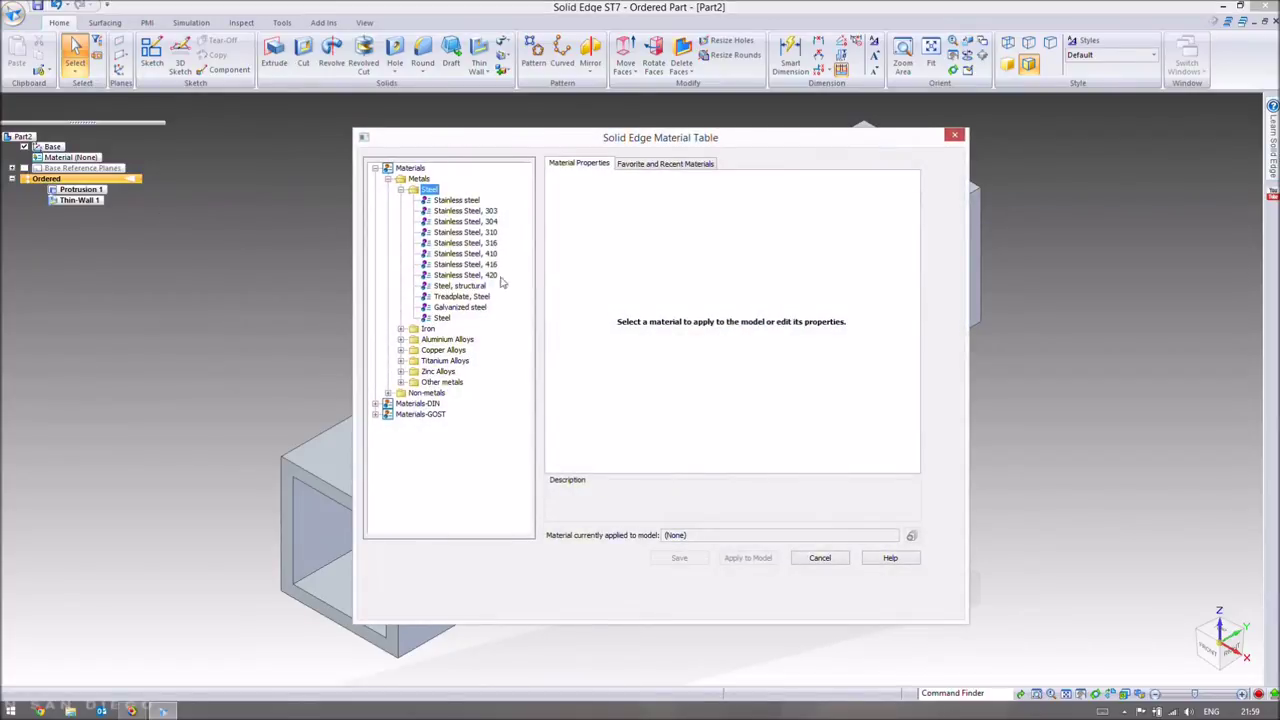
pyautogui.click(458, 287)
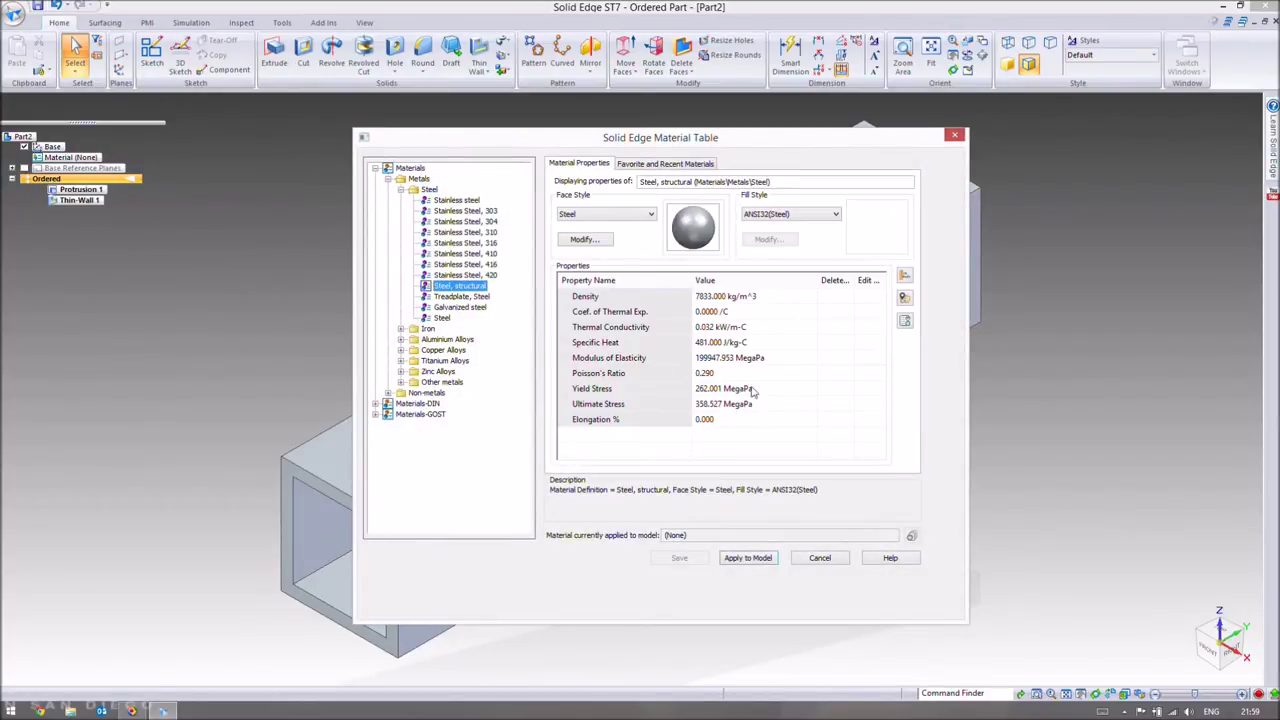
pyautogui.click(748, 558)
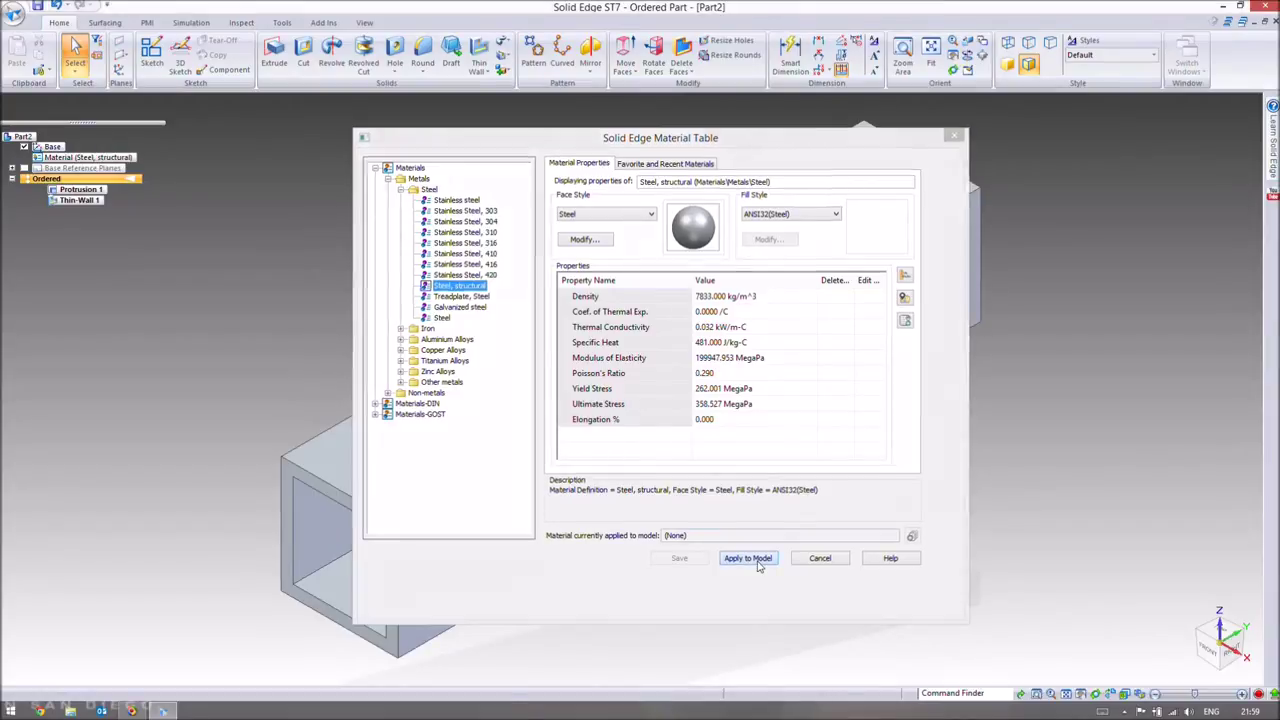
# Select "Steel, structural" from the recent materials in the simulation environment's material list
pyautogui.scroll(-2, 815, 535)
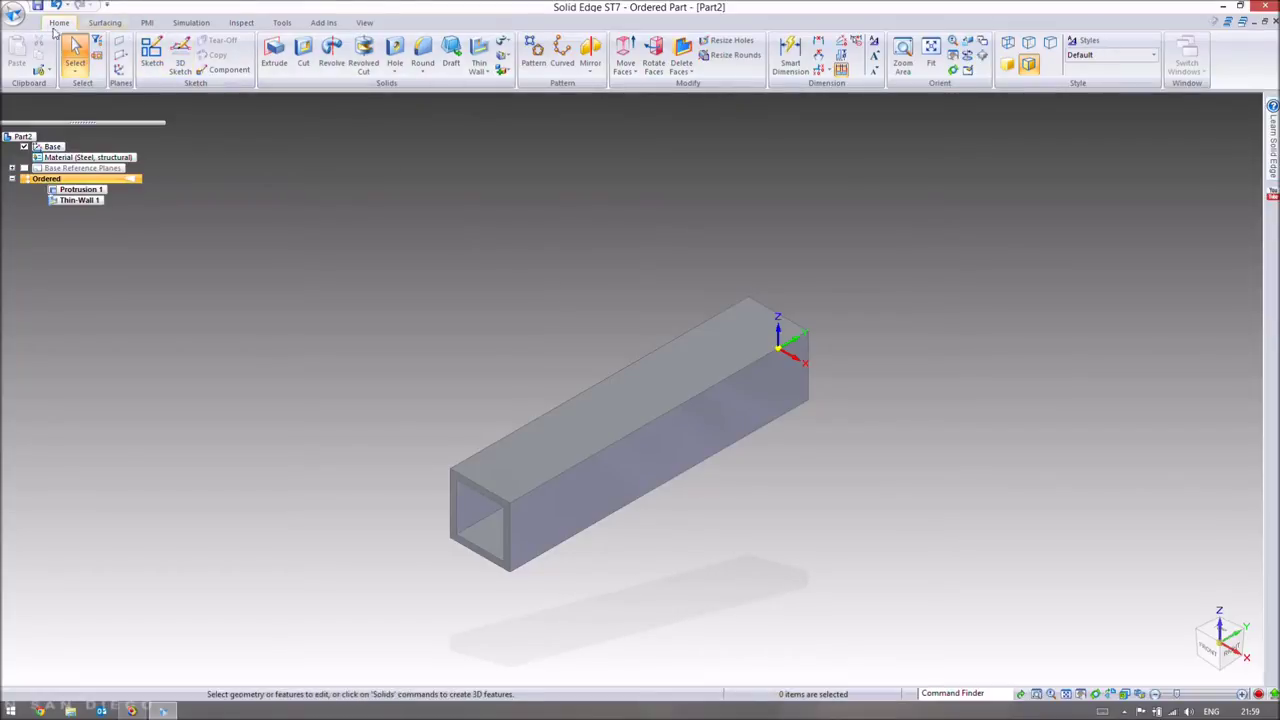
pyautogui.click(190, 23)
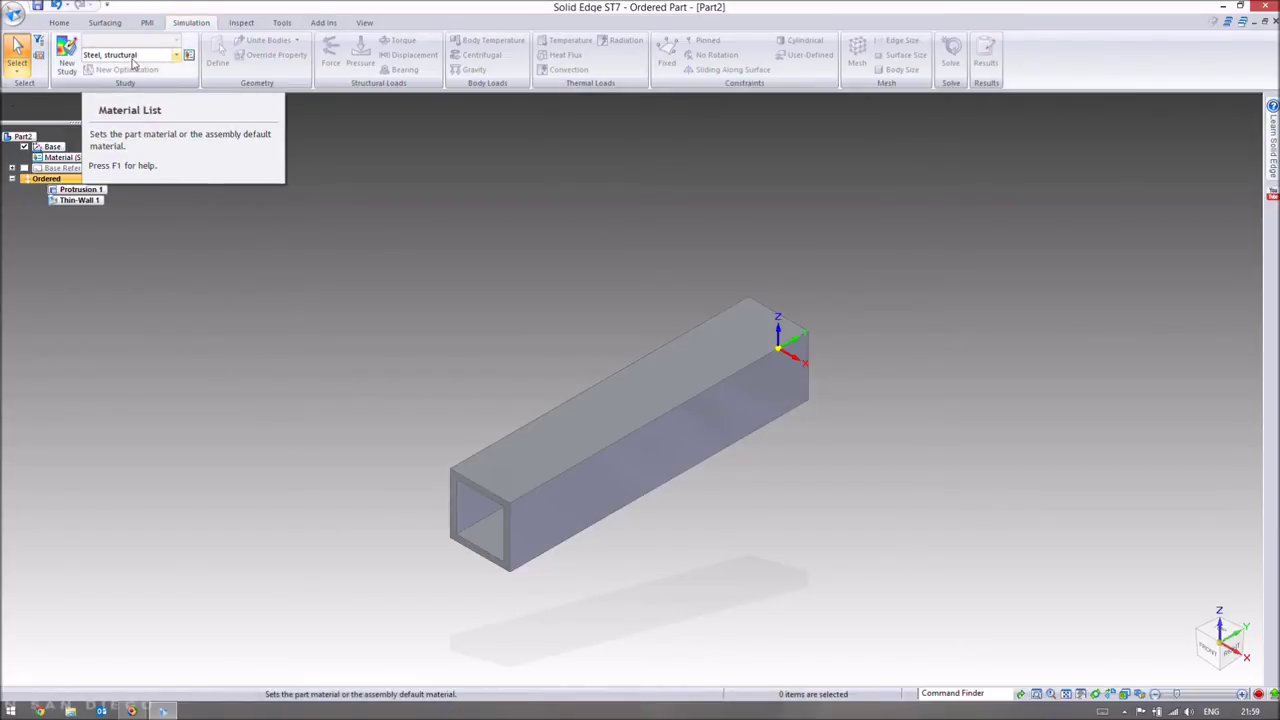
pyautogui.click(176, 58)
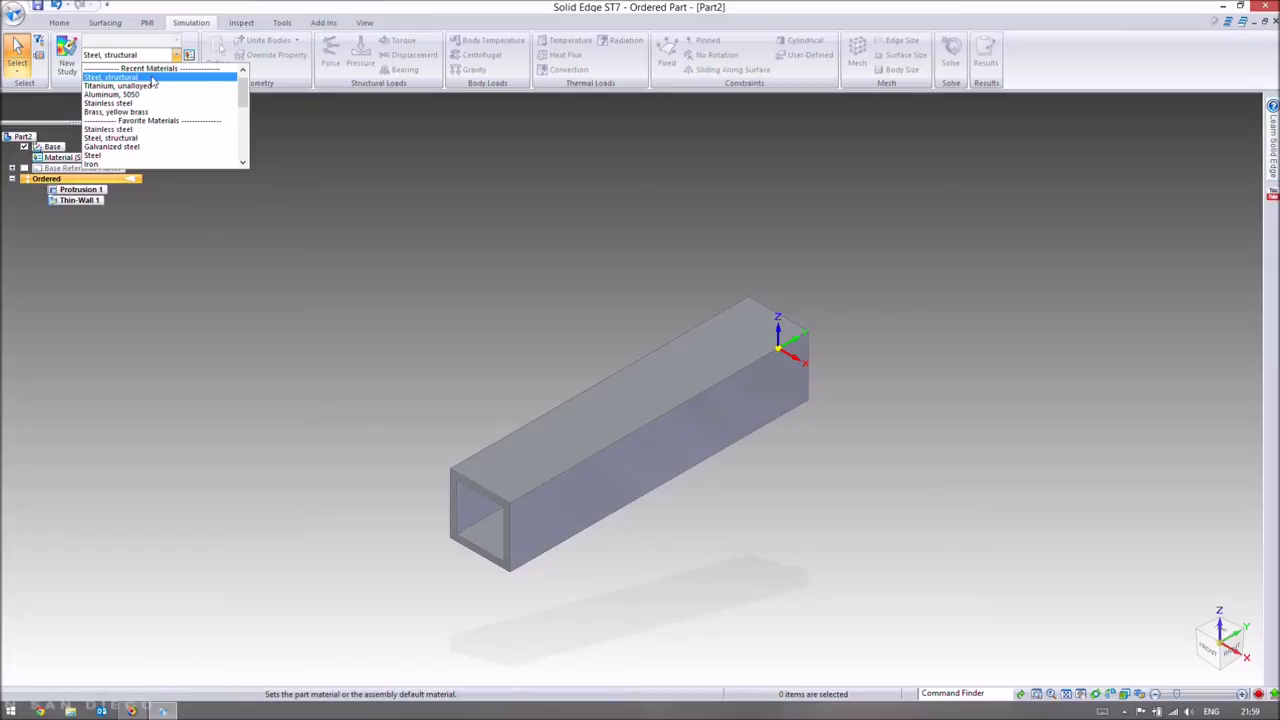
pyautogui.moveTo(243, 84)
pyautogui.mouseDown()
pyautogui.moveTo(248, 103)
pyautogui.moveTo(240, 86)
pyautogui.mouseUp()
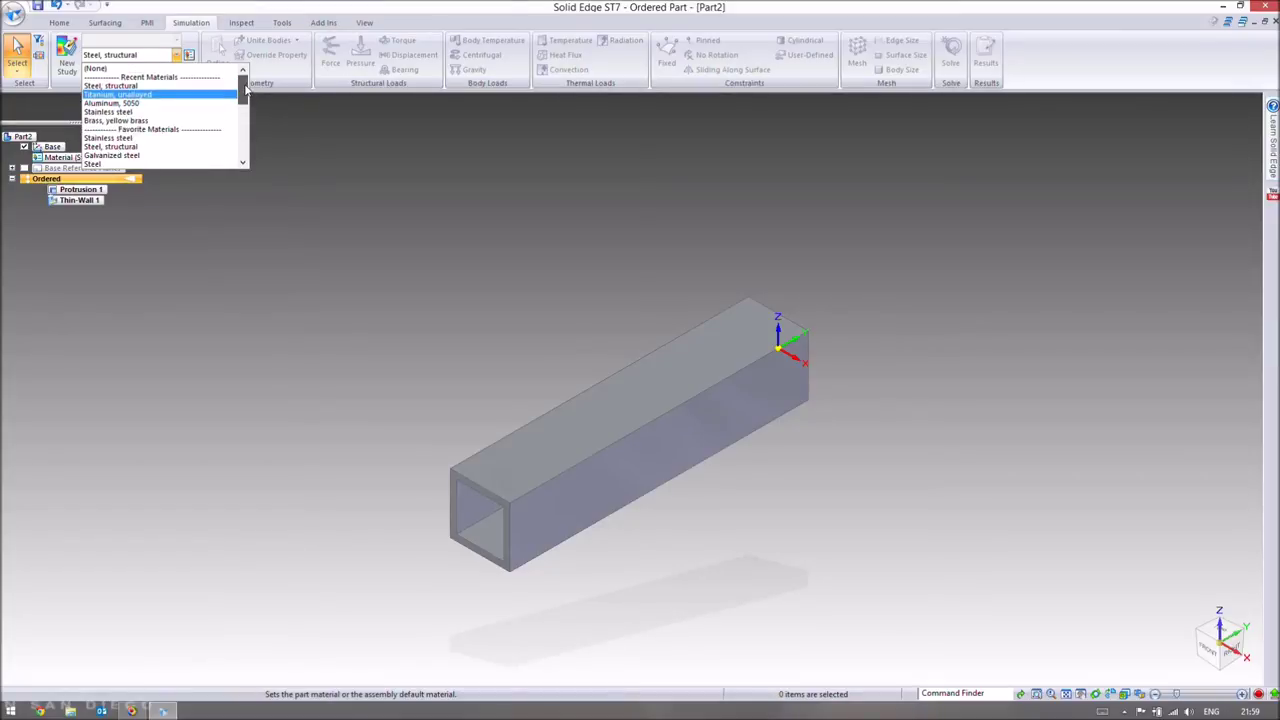
pyautogui.click(127, 88)
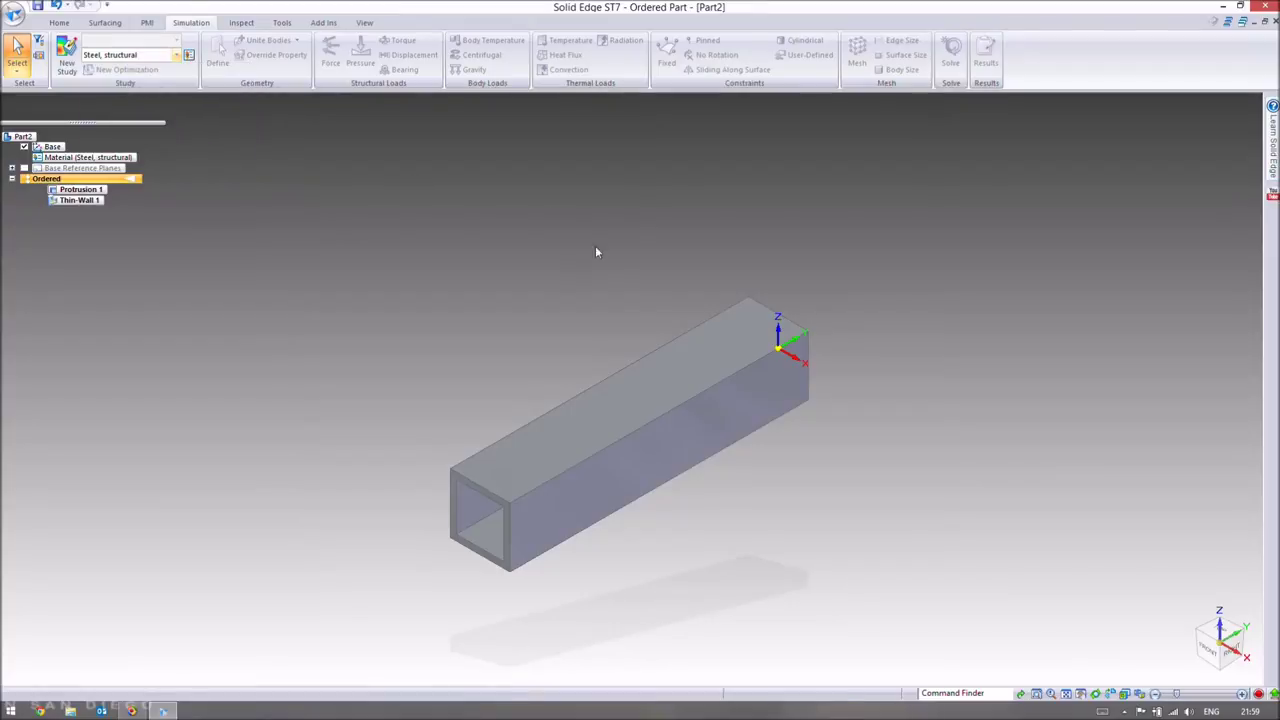
# Create a simulation study with study type Linear Static and mesh type Tetrahedral
pyautogui.moveTo(894, 517); pyautogui.dragTo(889, 480, button='middle')
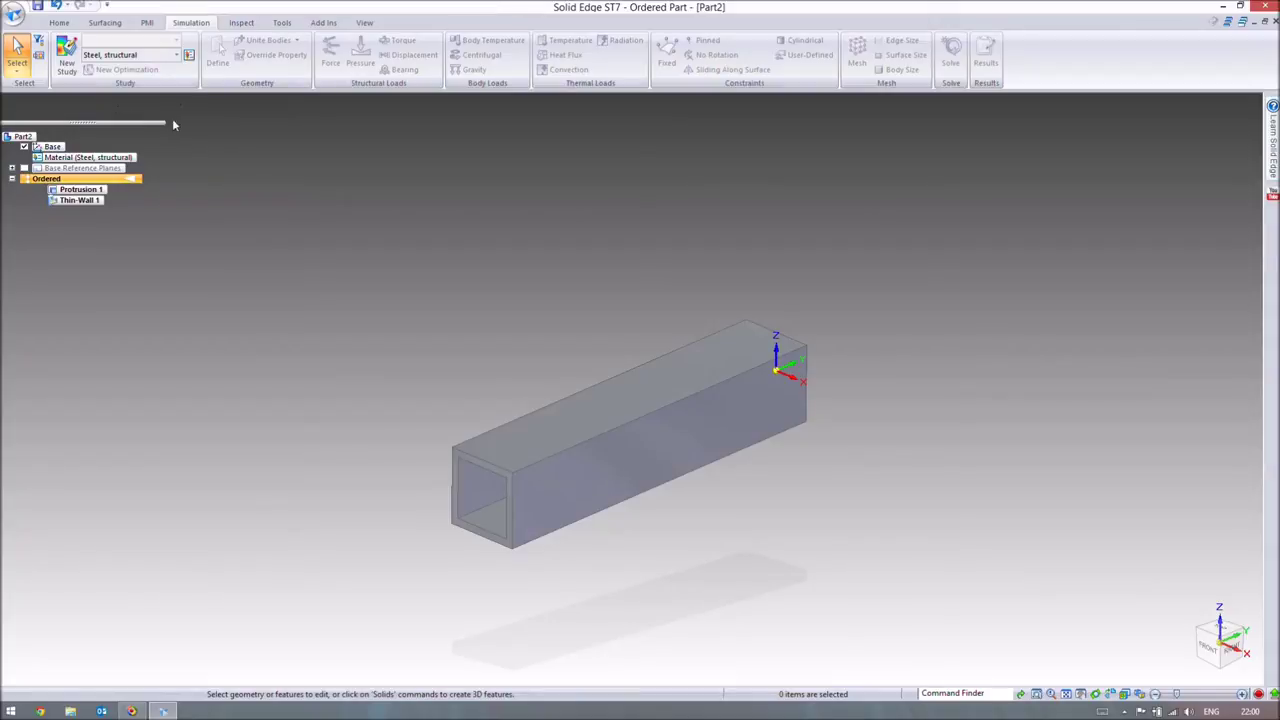
pyautogui.click(67, 62)
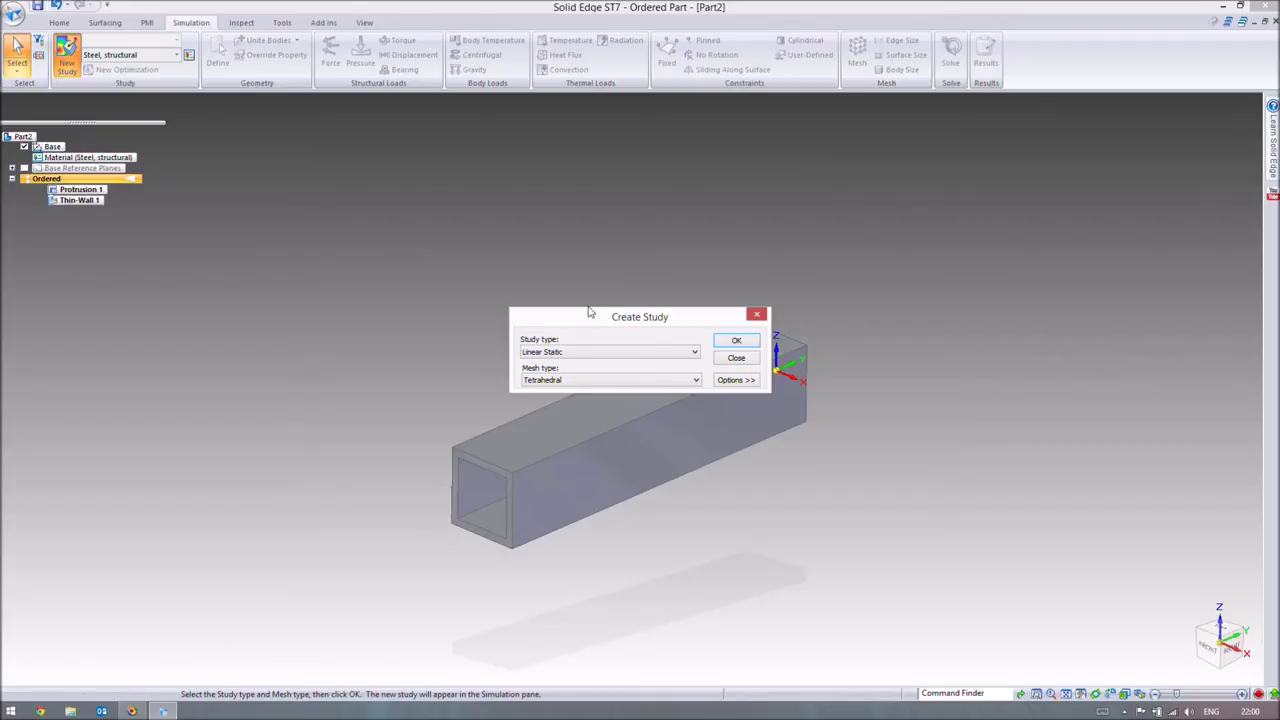
pyautogui.click(569, 354)
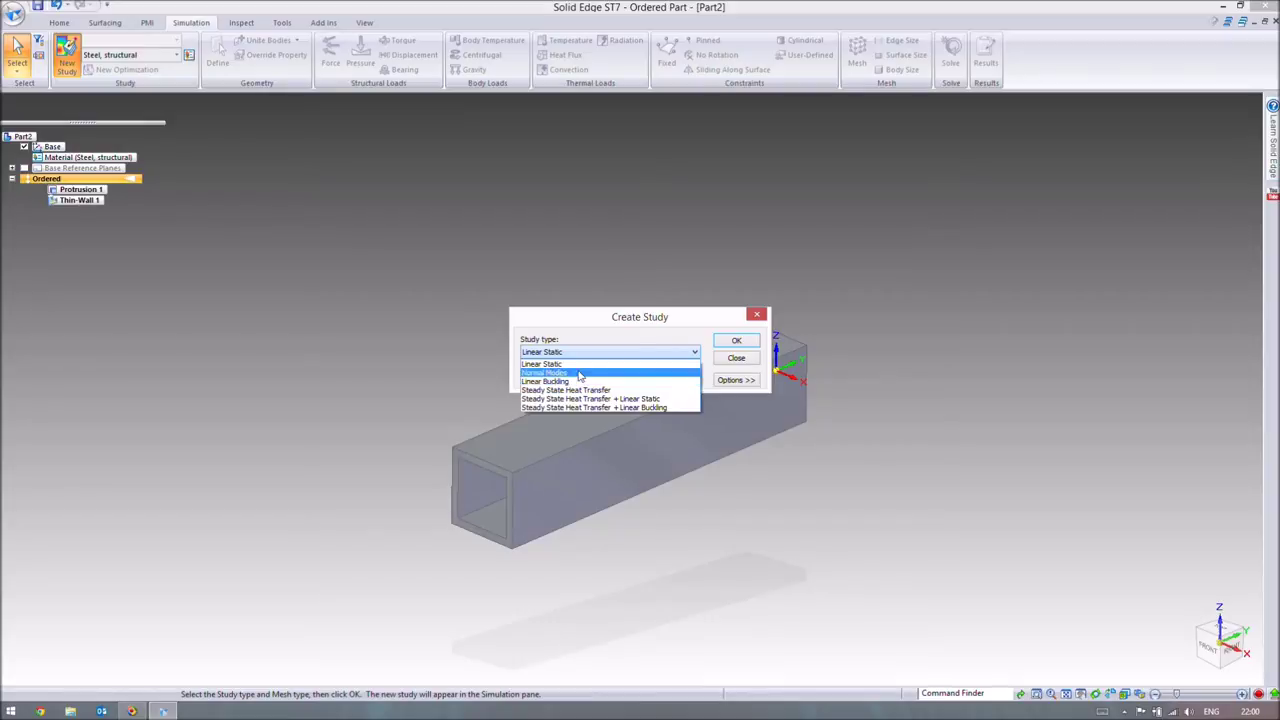
pyautogui.click(611, 332)
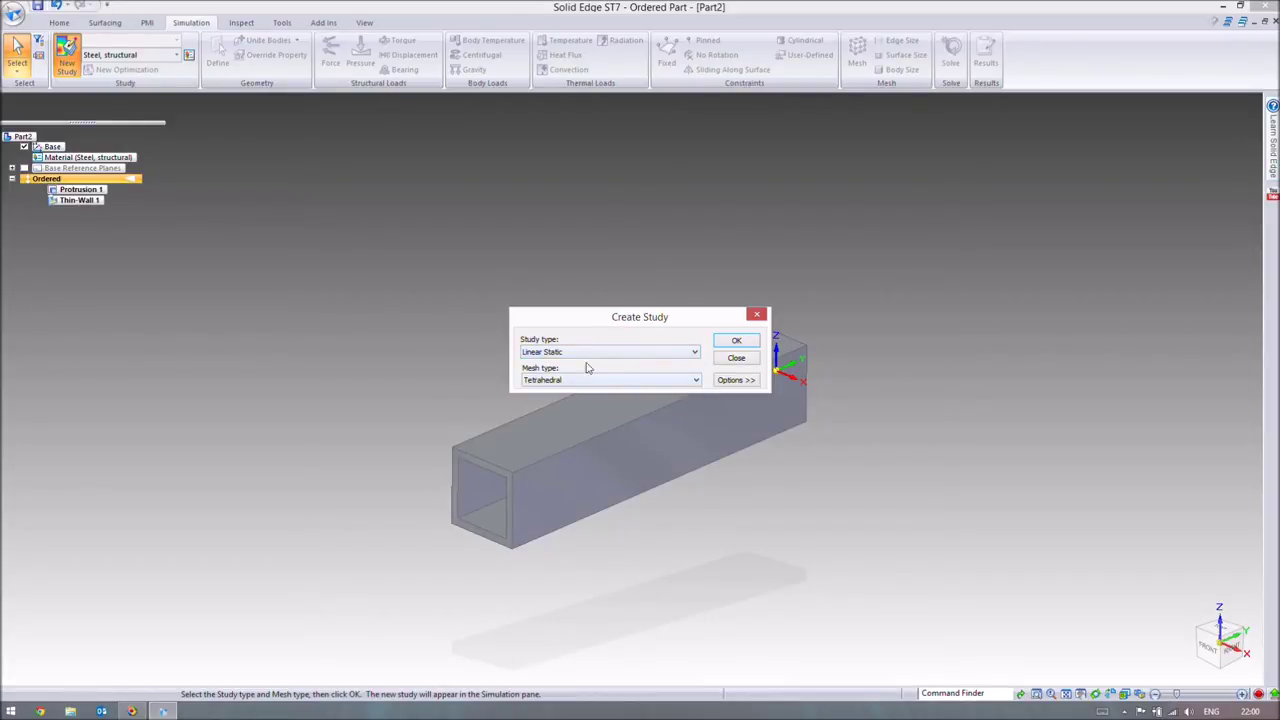
pyautogui.click(642, 380)
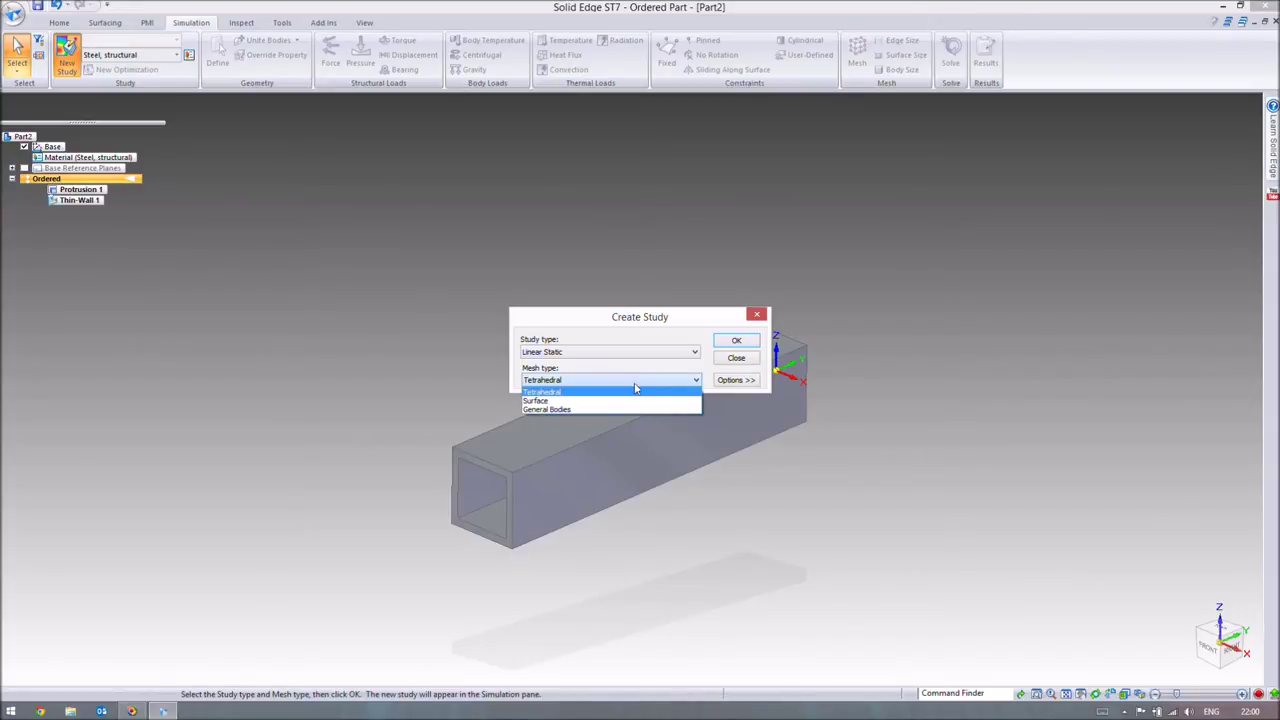
pyautogui.click(571, 393)
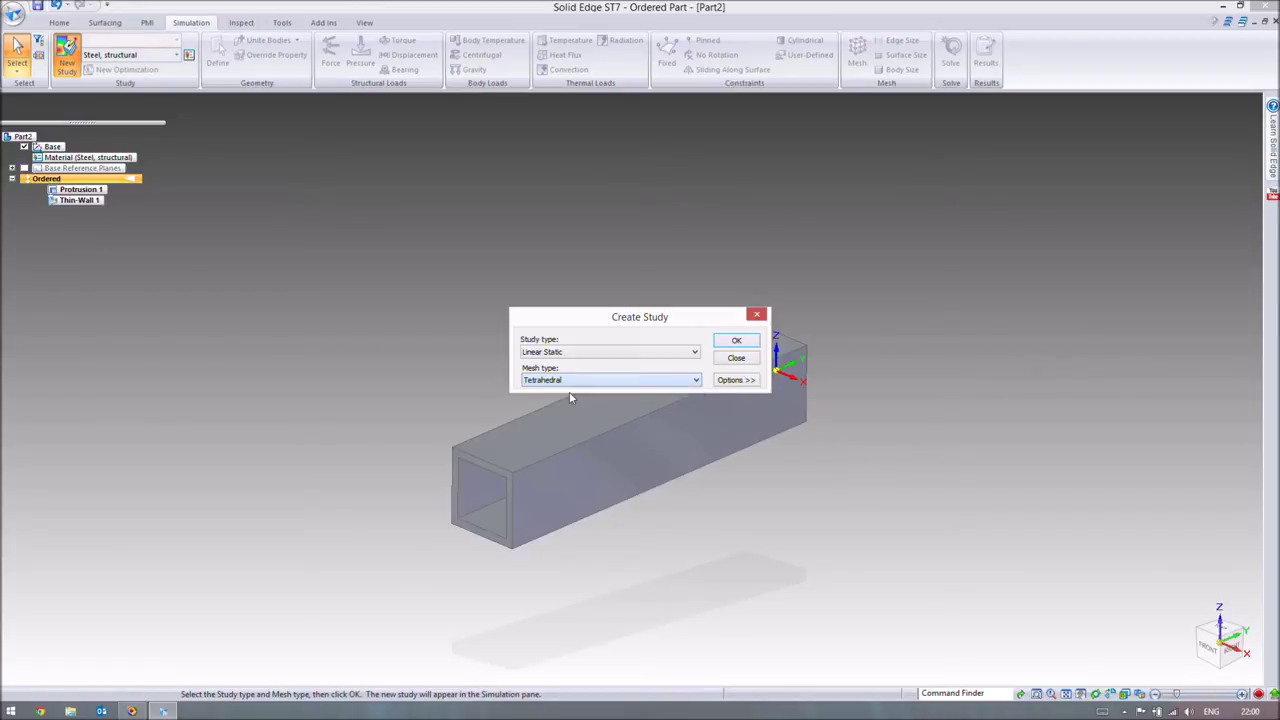
pyautogui.click(737, 342)
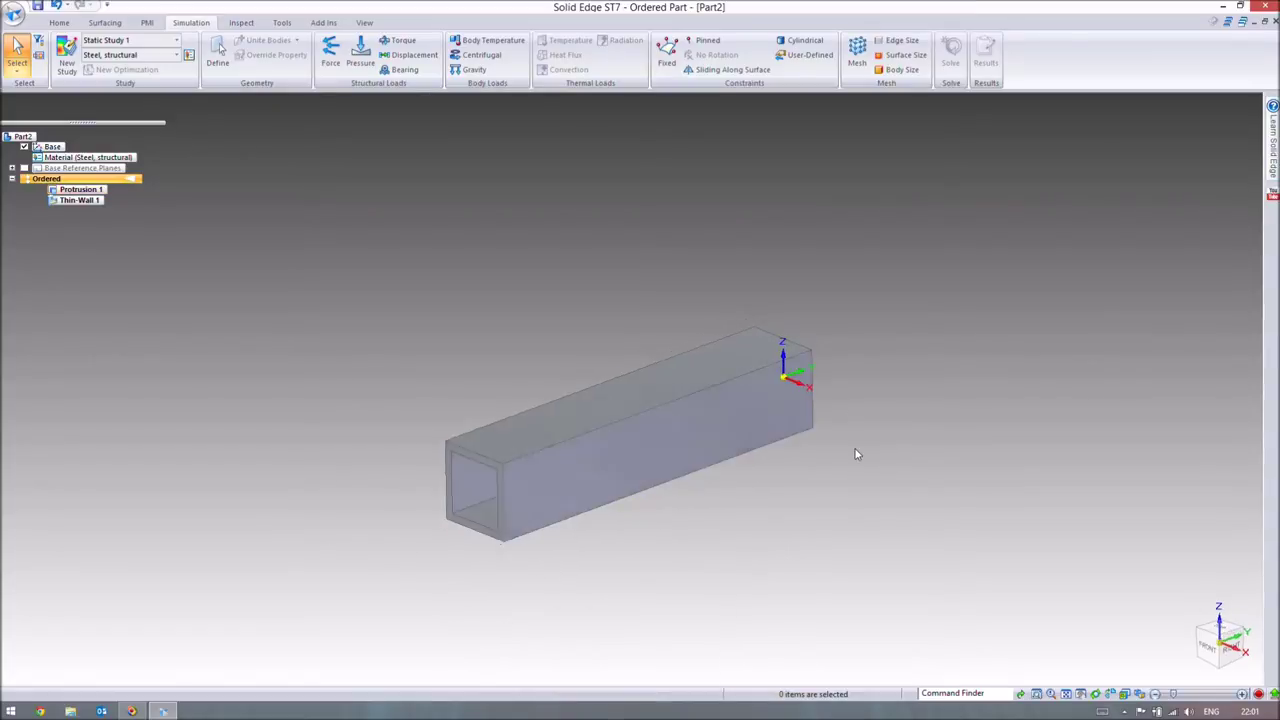
# Apply a Fixed constraint to the hollow square end face at the origin end of the beam
pyautogui.hotkey('ctrl', 'r')
pyautogui.moveTo(748, 393); pyautogui.dragTo(700, 382, button='middle')
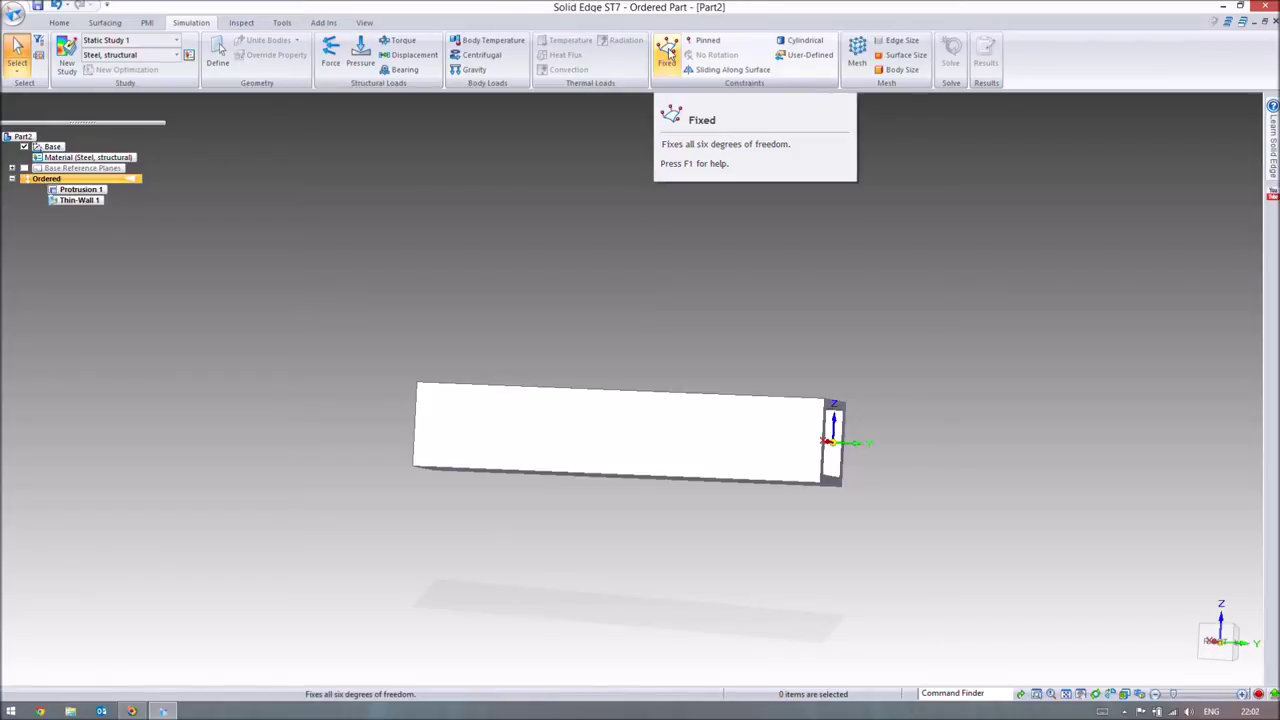
pyautogui.click(668, 52)
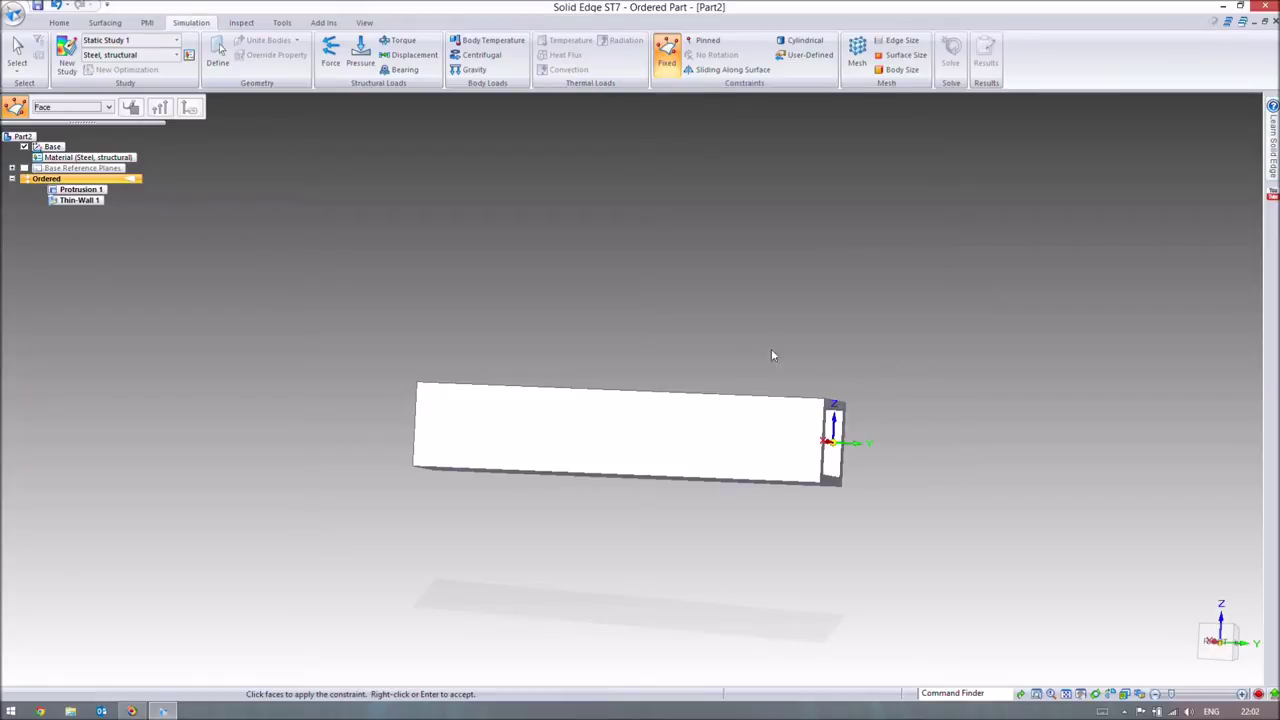
pyautogui.hotkey('ctrl', 'i')
pyautogui.click(70, 107)
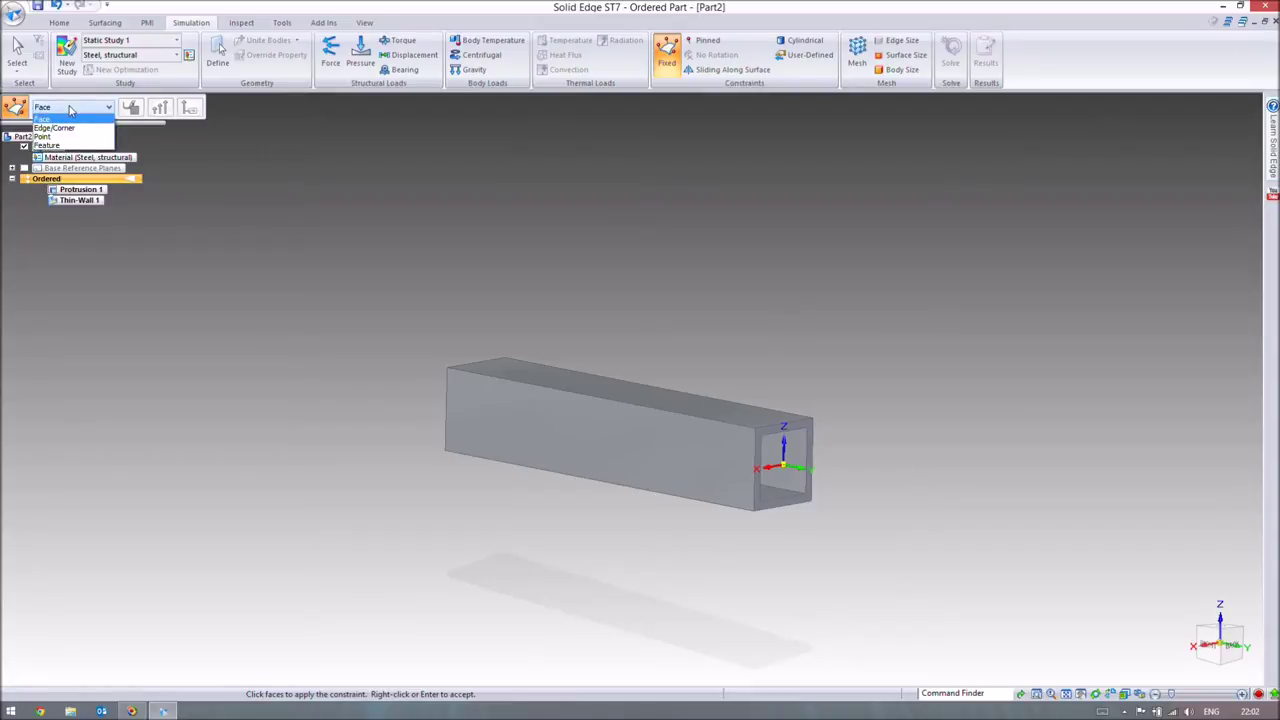
pyautogui.click(65, 119)
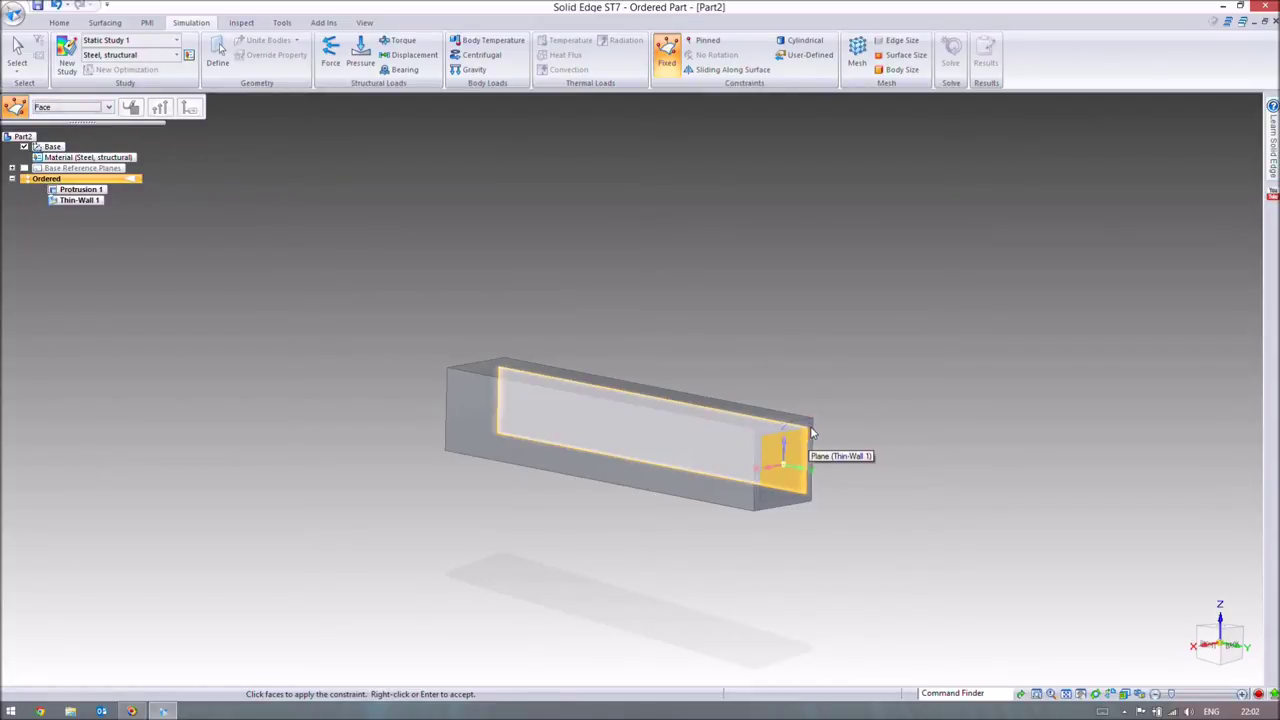
pyautogui.scroll(5, 847, 410)
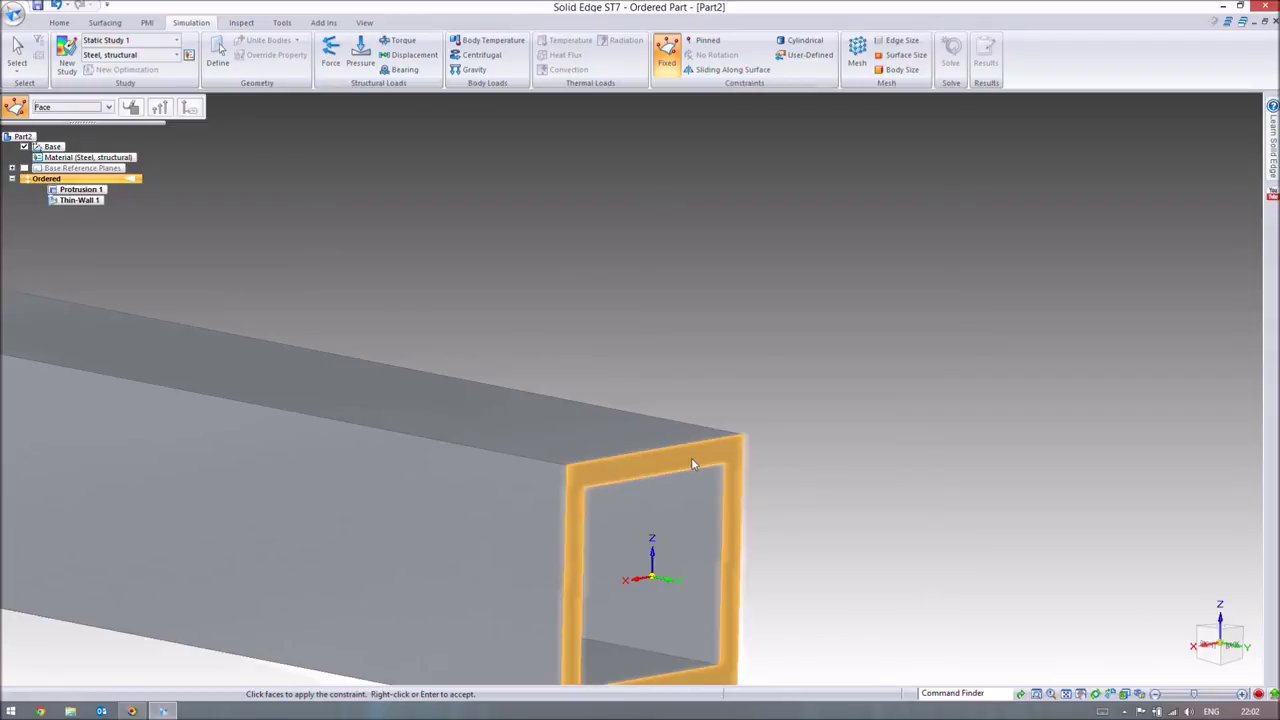
pyautogui.click(691, 463)
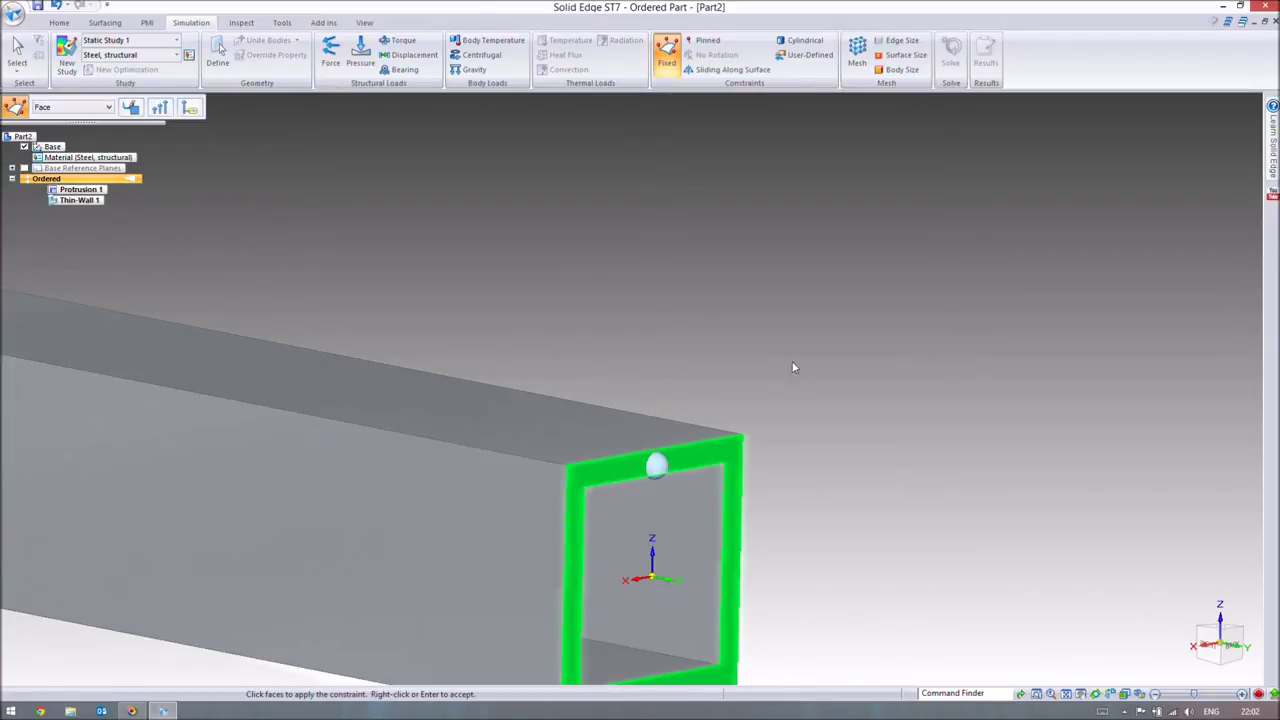
pyautogui.scroll(-3, 797, 357)
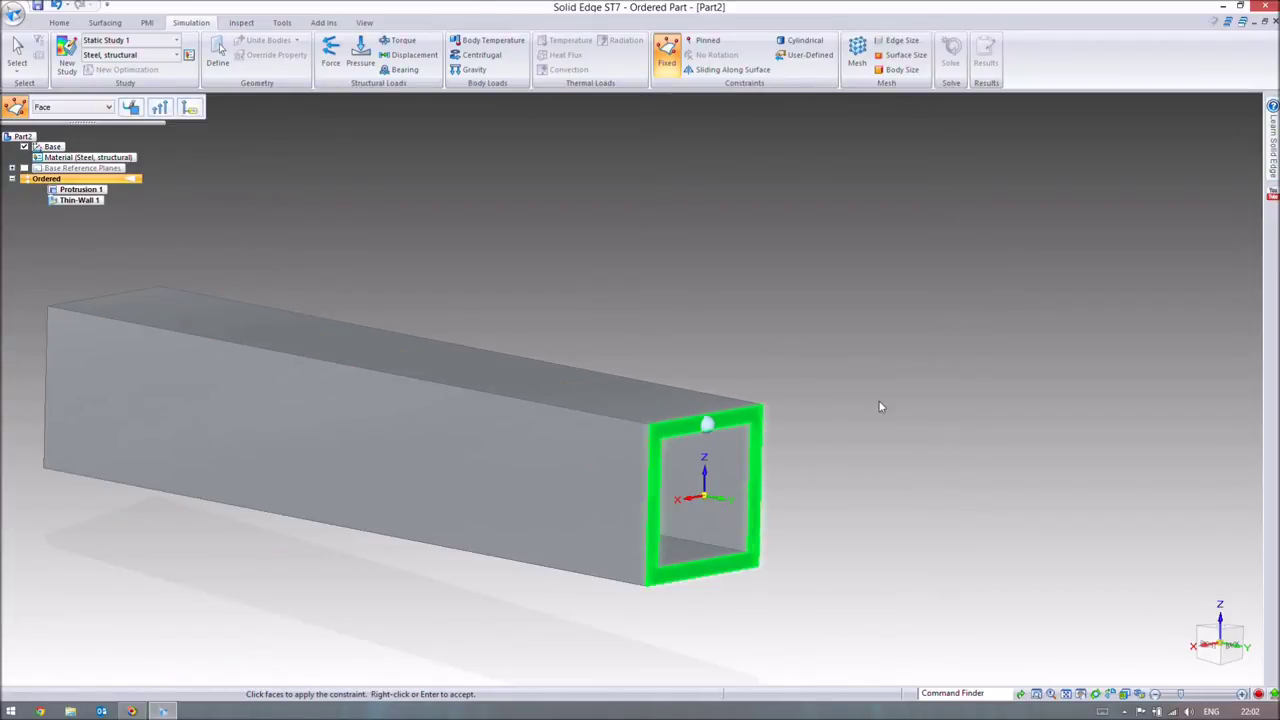
pyautogui.rightClick(907, 396)
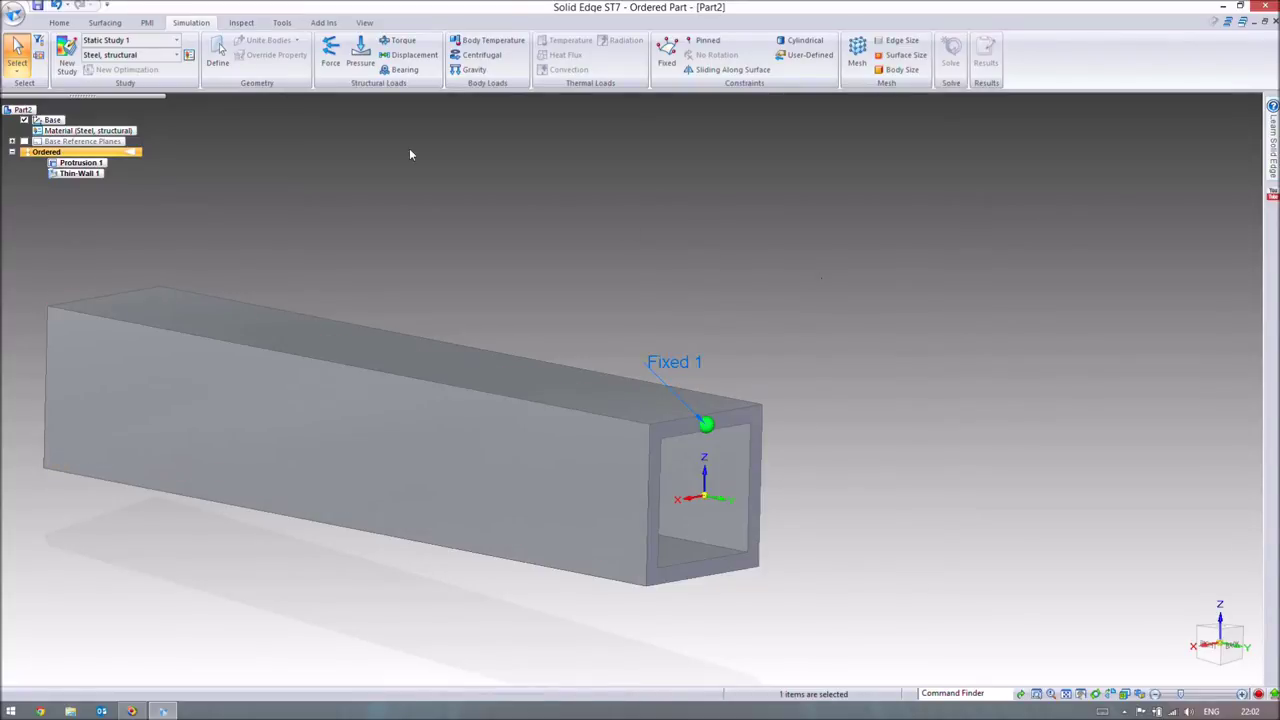
pyautogui.click(480, 196)
# Place a Force load on the upper outer edge of the beam's free end, using the Edge/Corner selection type
pyautogui.moveTo(563, 250)
pyautogui.mouseDown(button='middle')
pyautogui.moveTo(640, 257)
pyautogui.moveTo(804, 383)
pyautogui.mouseUp(button='middle')
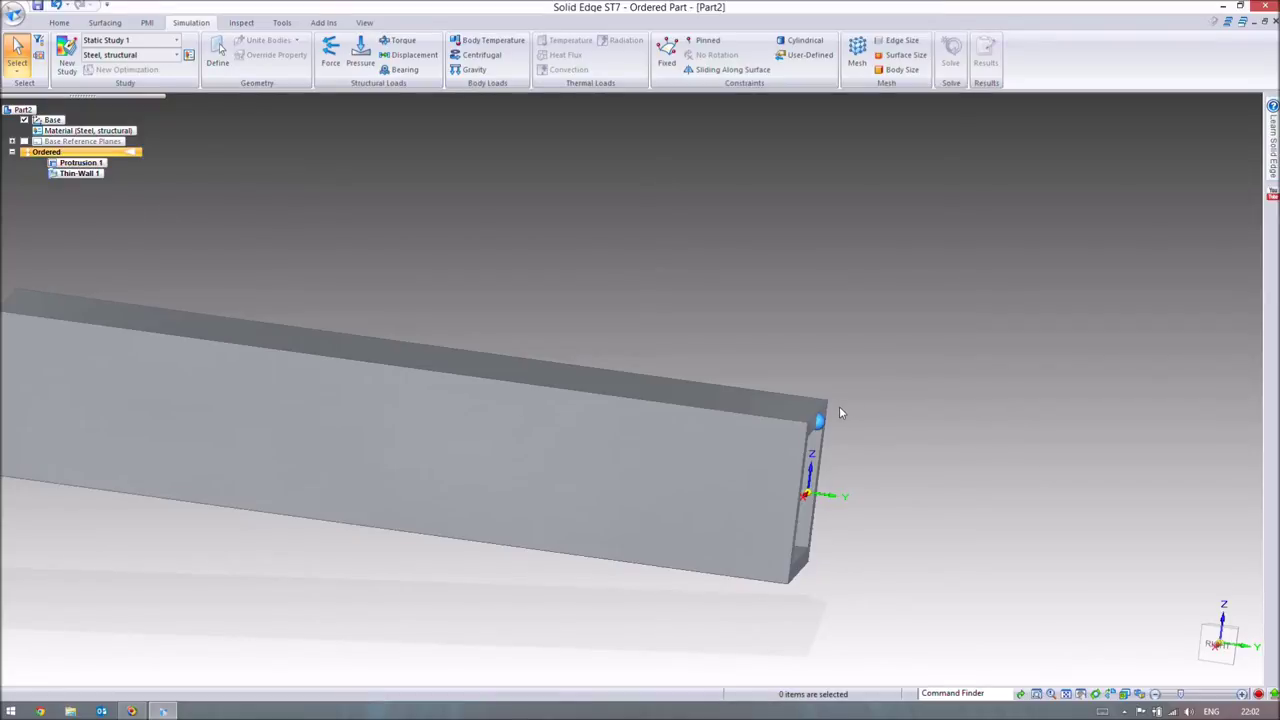
pyautogui.scroll(-2, 891, 373)
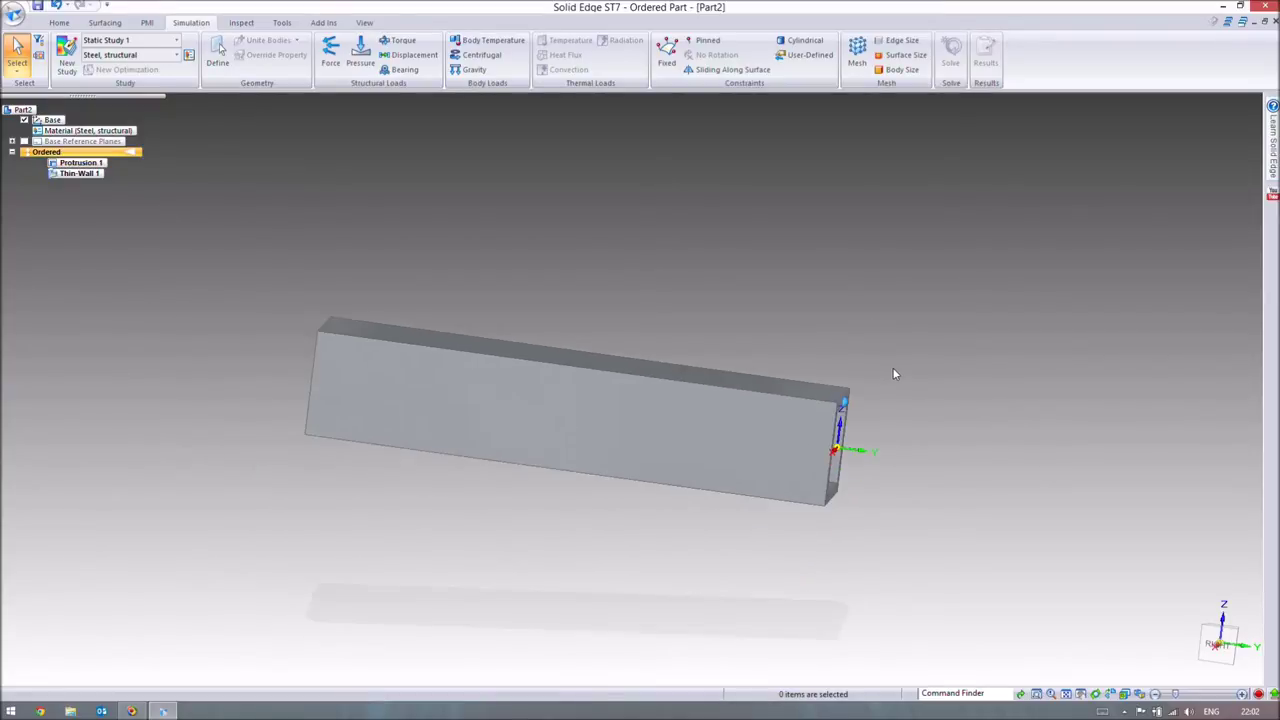
pyautogui.press('F10')
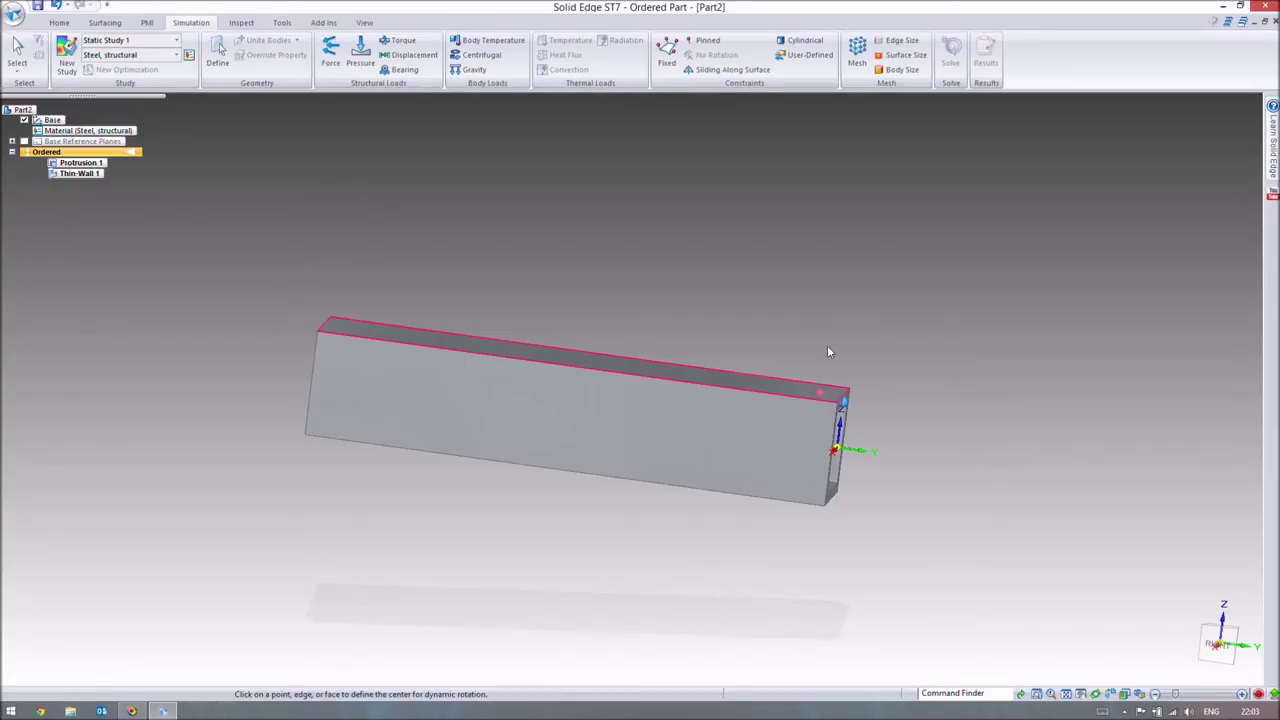
pyautogui.press('Escape')
pyautogui.moveTo(422, 258); pyautogui.dragTo(477, 283, button='middle')
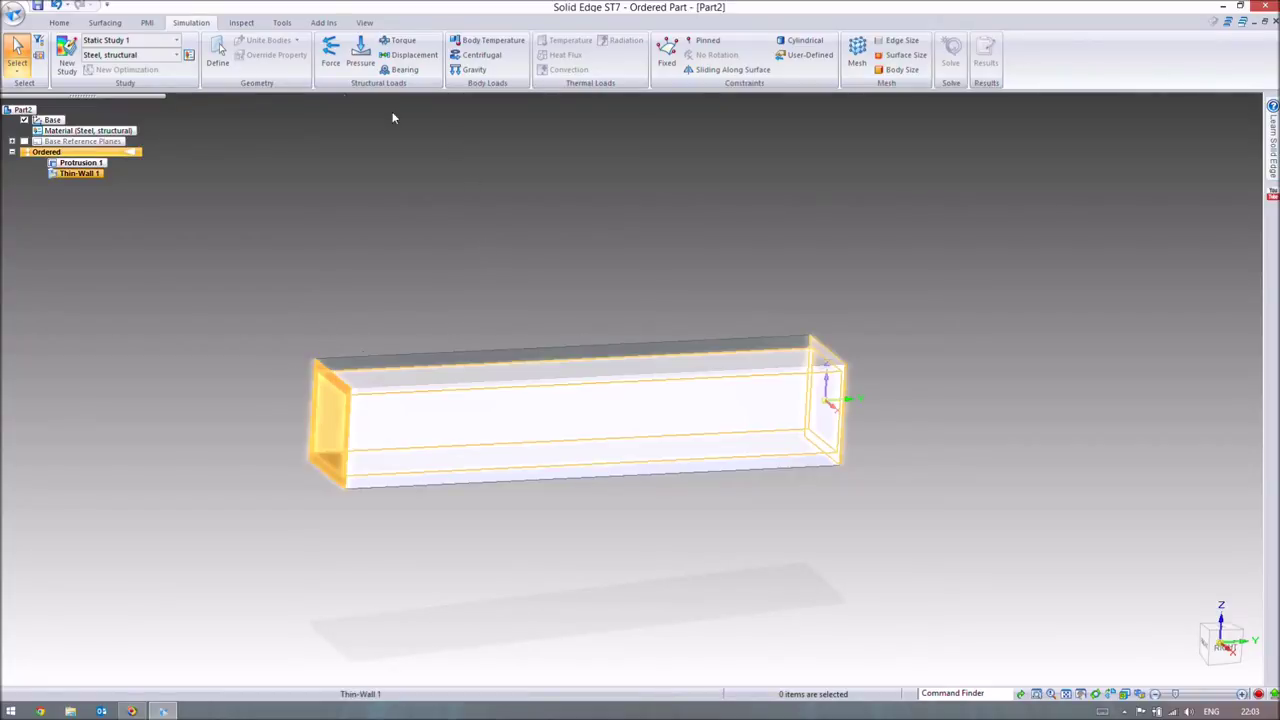
pyautogui.click(326, 58)
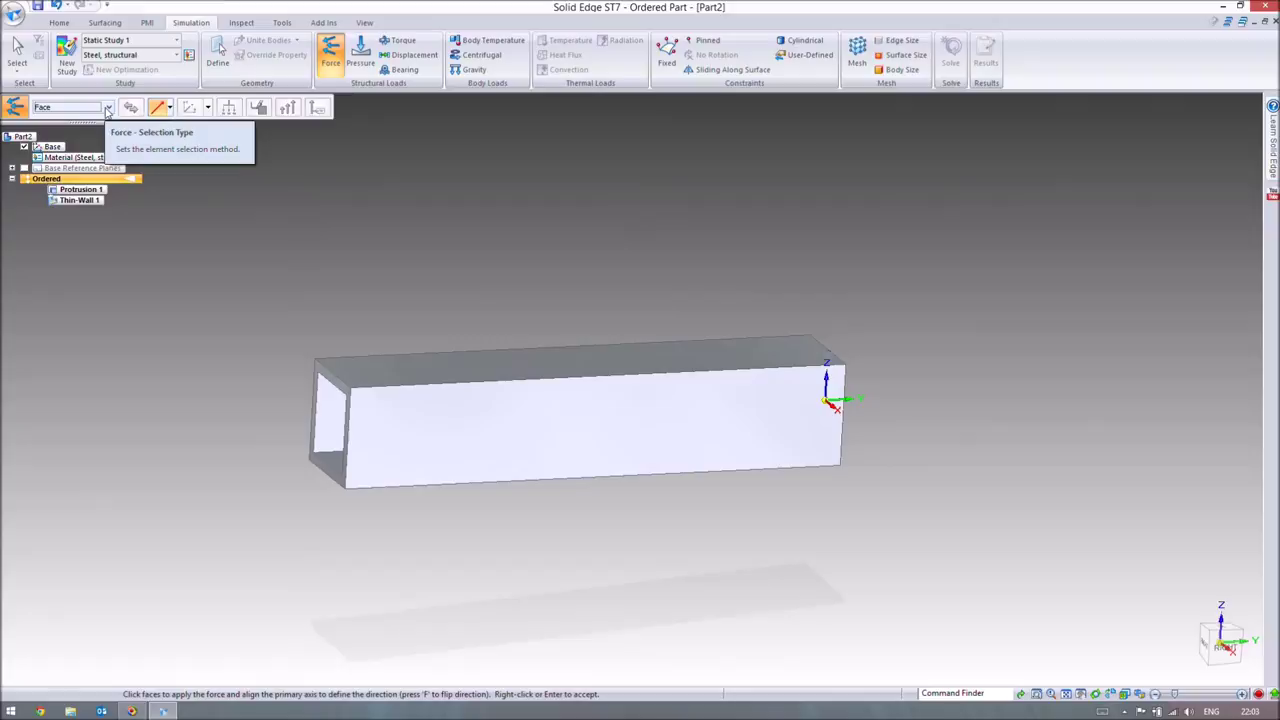
pyautogui.click(108, 108)
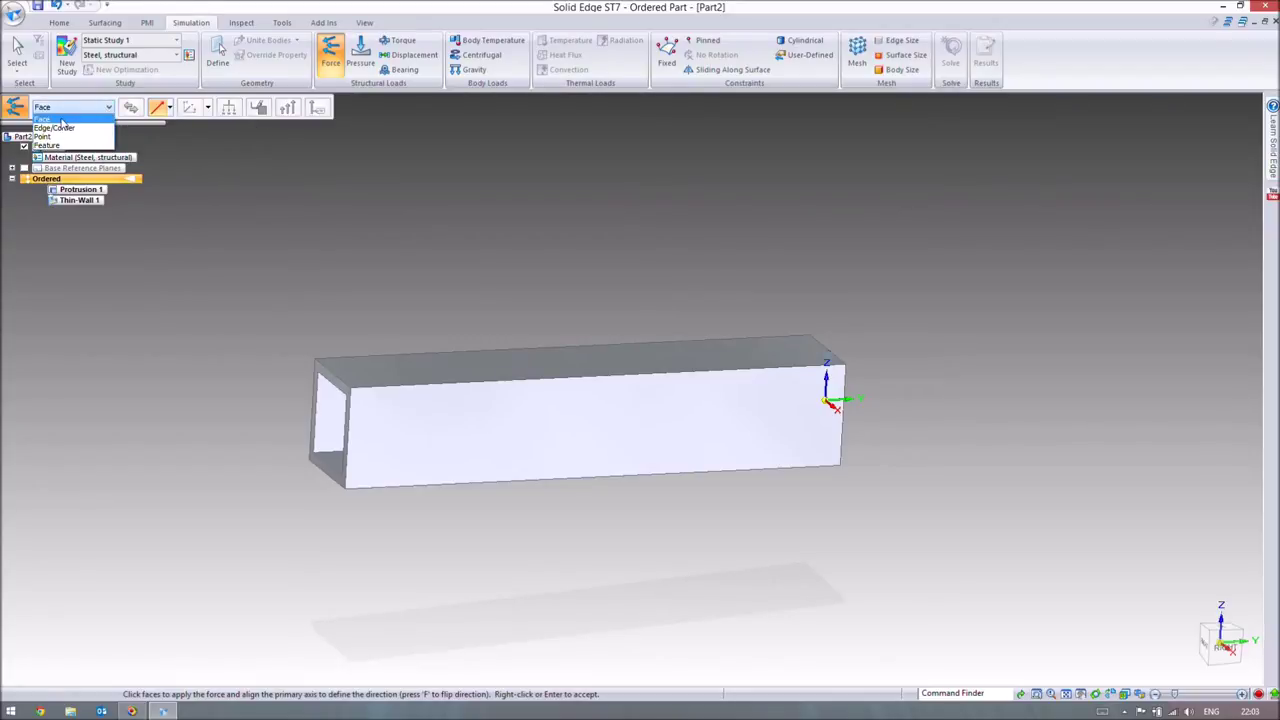
pyautogui.click(66, 130)
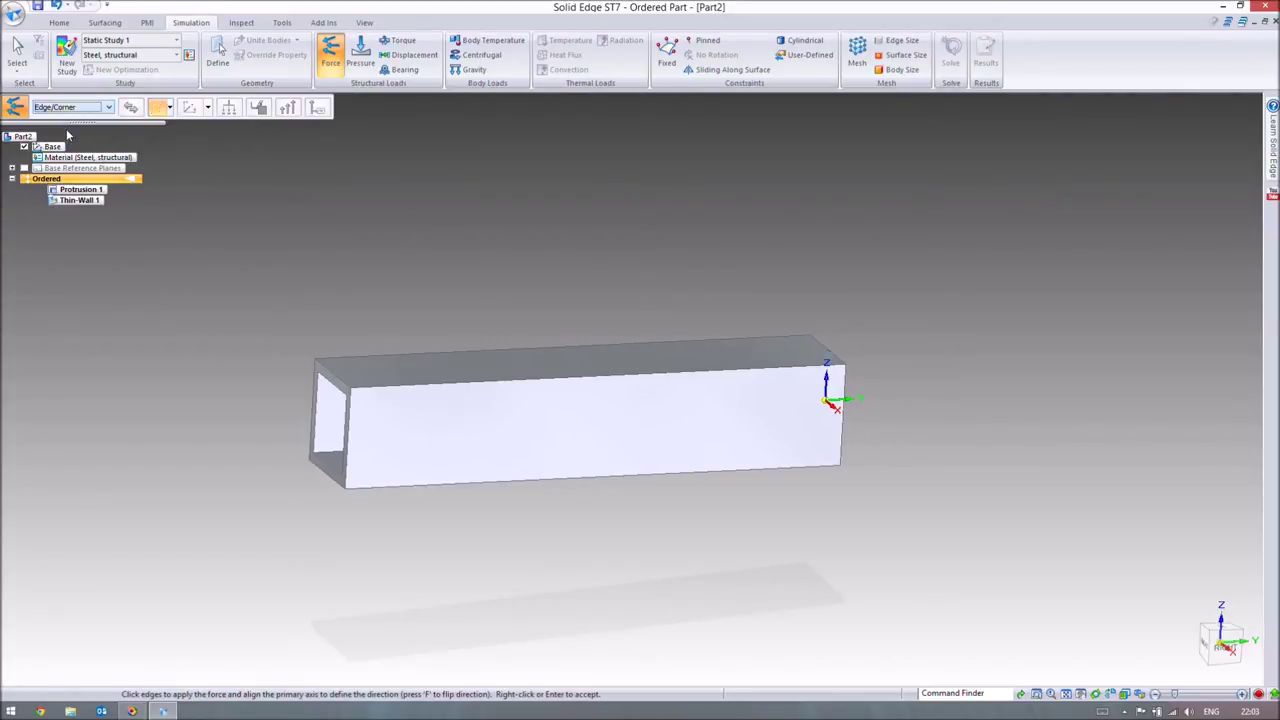
pyautogui.scroll(1, 446, 314)
pyautogui.scroll(4, 344, 362)
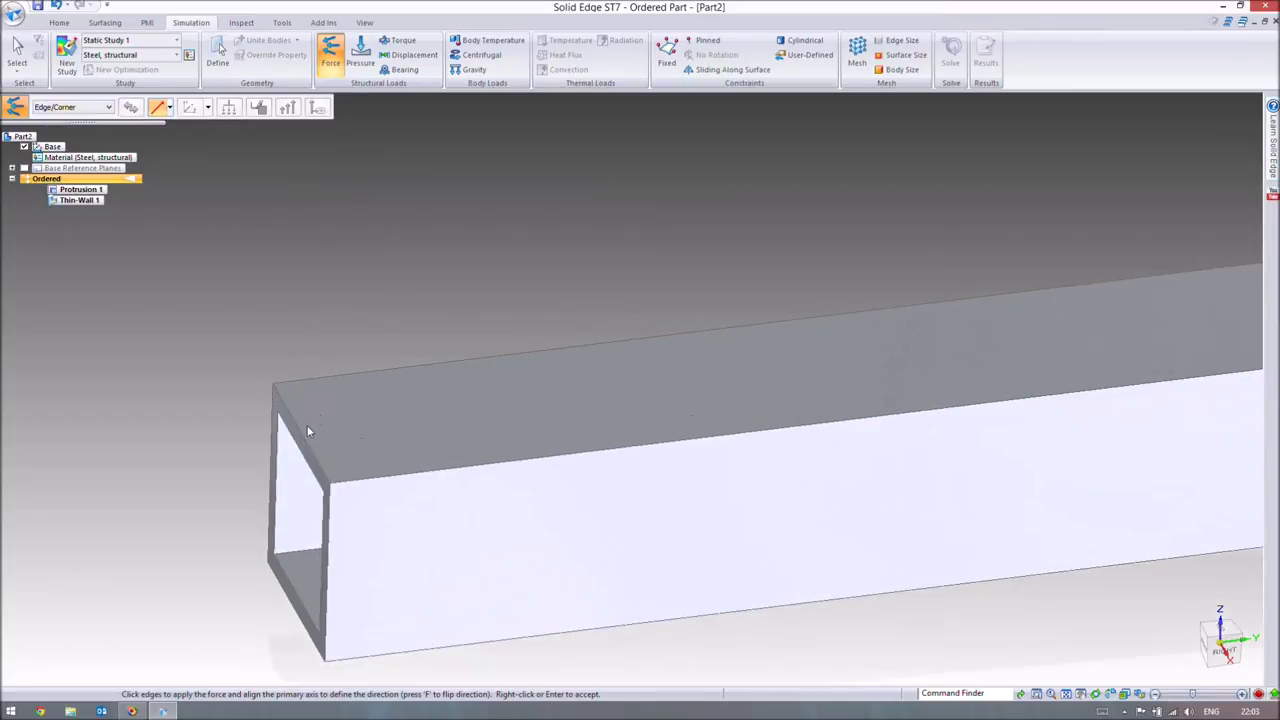
pyautogui.click(311, 432)
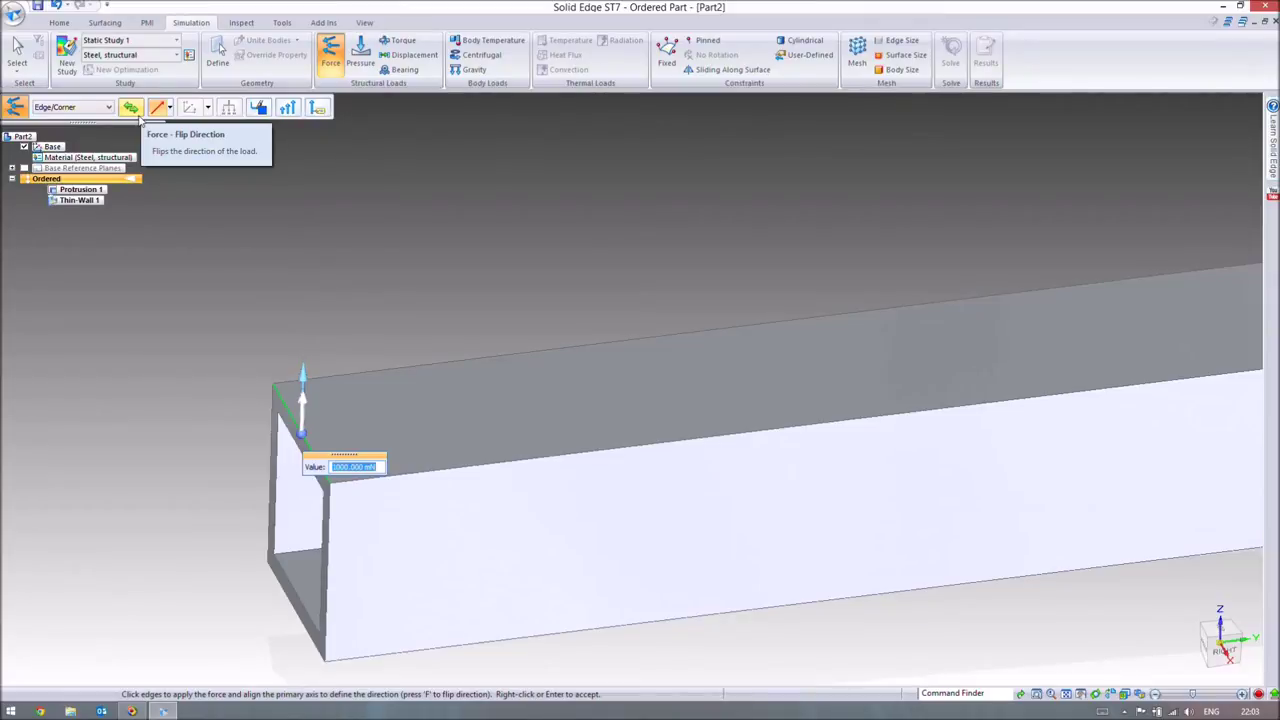
# Flip the force to point downward and set its value to 100 N
pyautogui.click(136, 112)
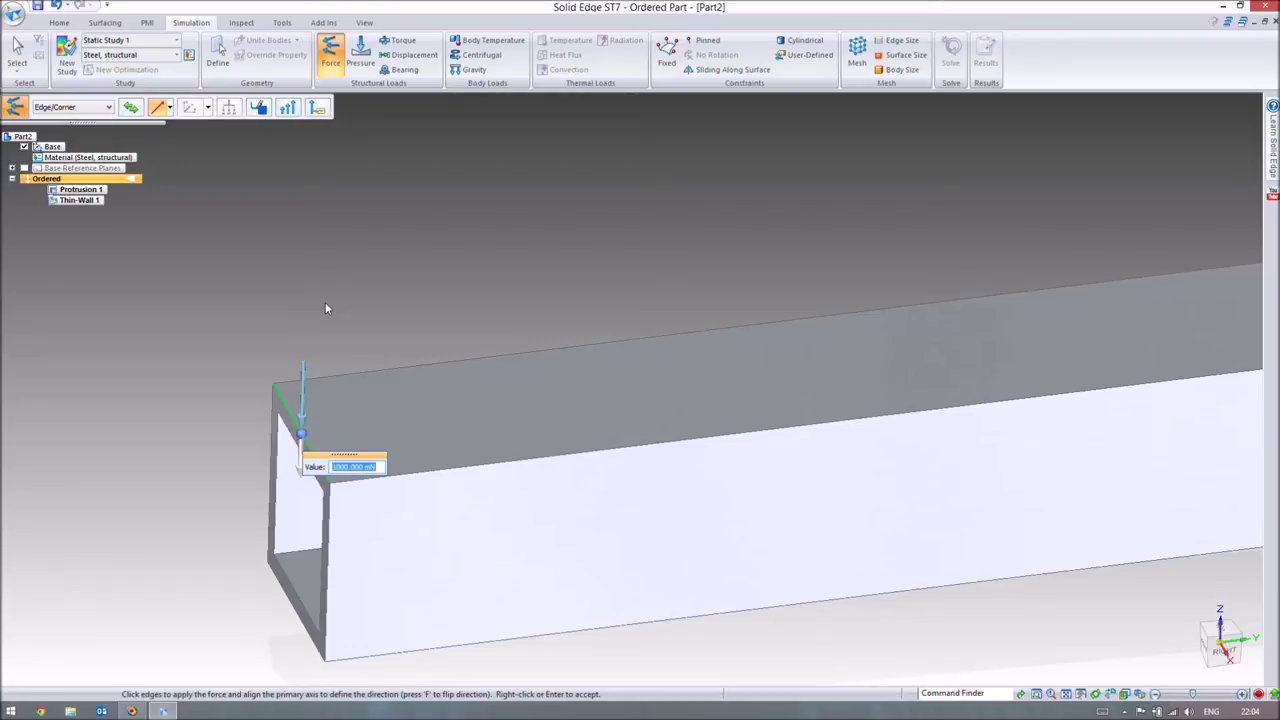
pyautogui.write('100N')
pyautogui.press('Return')
pyautogui.press('Return')
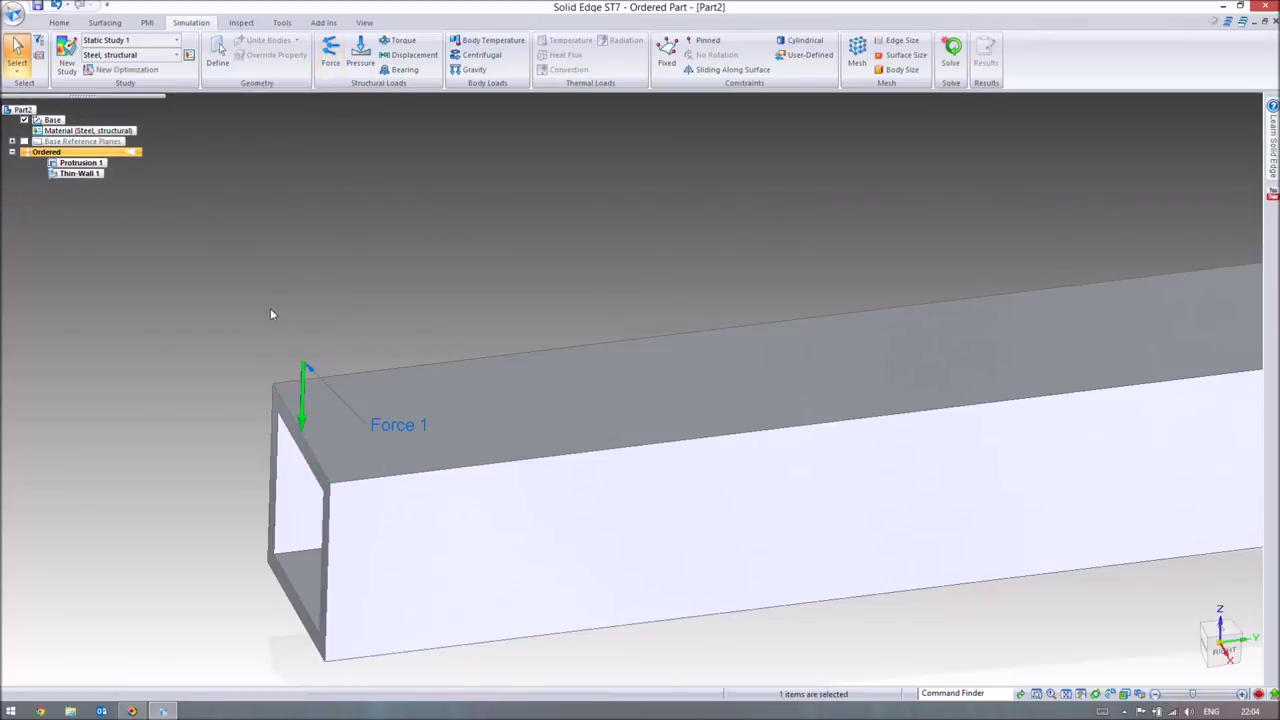
# Solve the static study, examine the Von Mises stress plot on the deformed beam, and close the simulation results
pyautogui.scroll(-5, 310, 286)
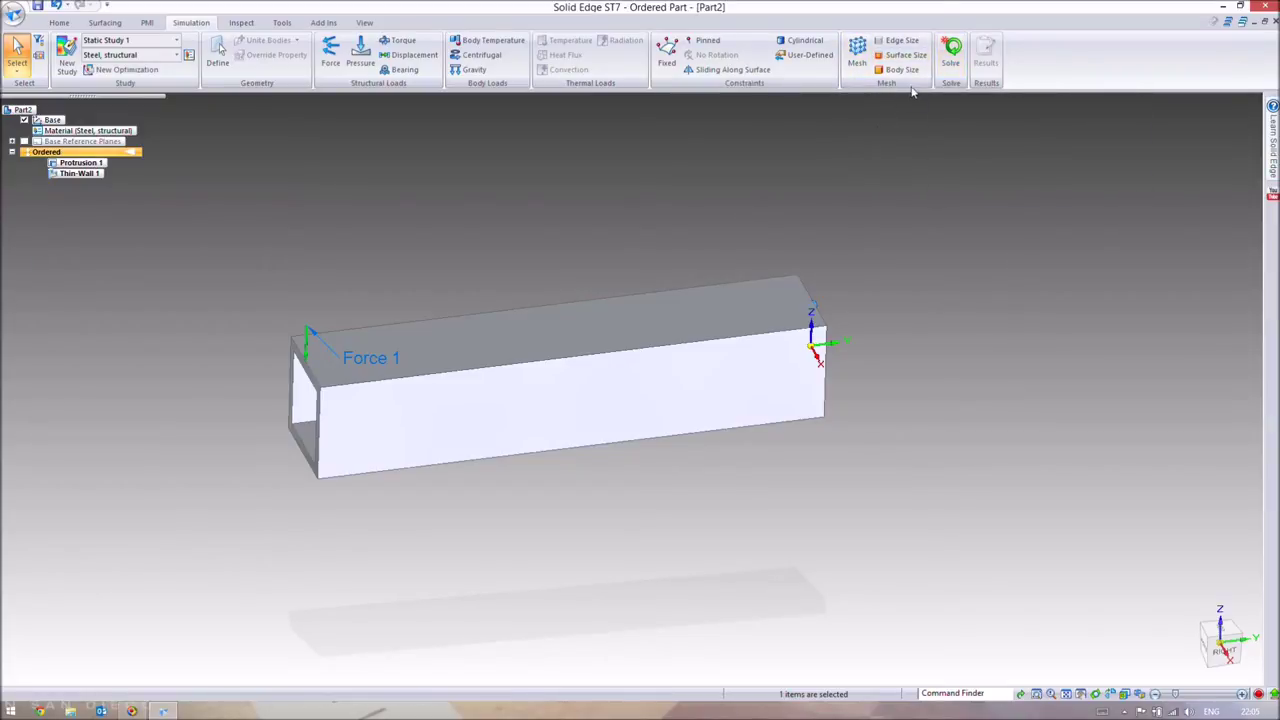
pyautogui.click(943, 66)
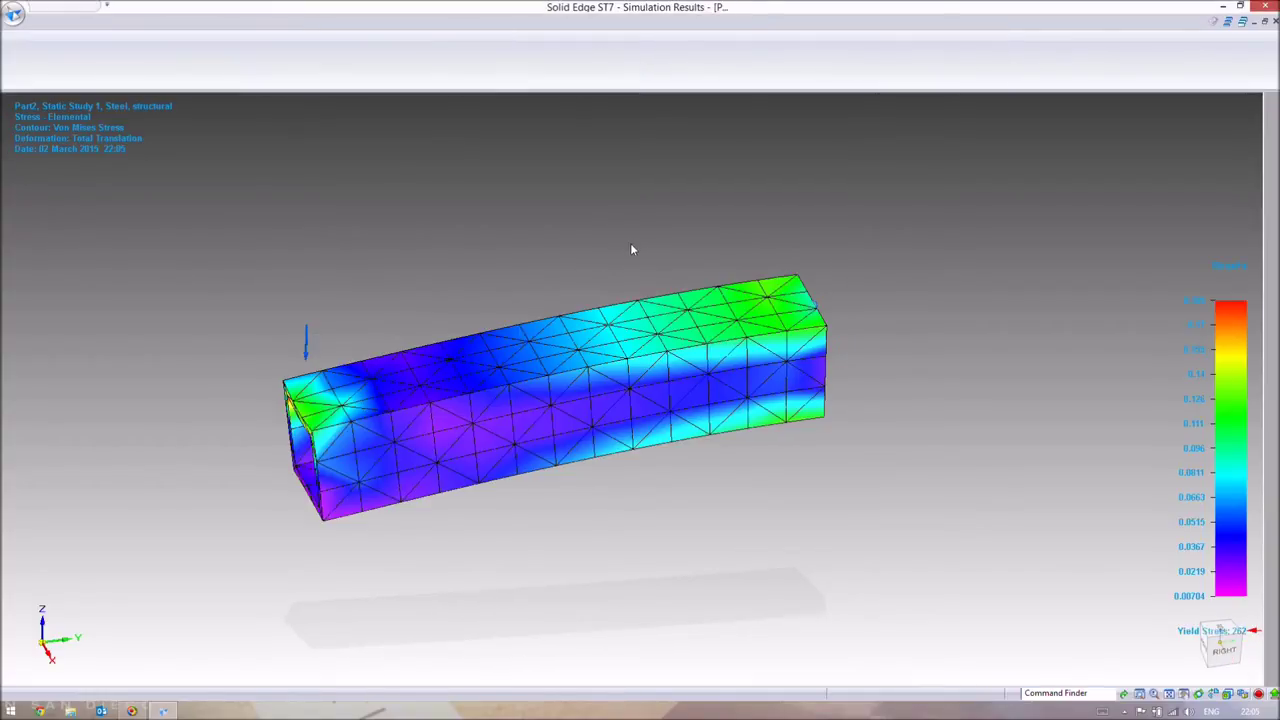
pyautogui.moveTo(653, 201); pyautogui.dragTo(713, 210, button='middle')
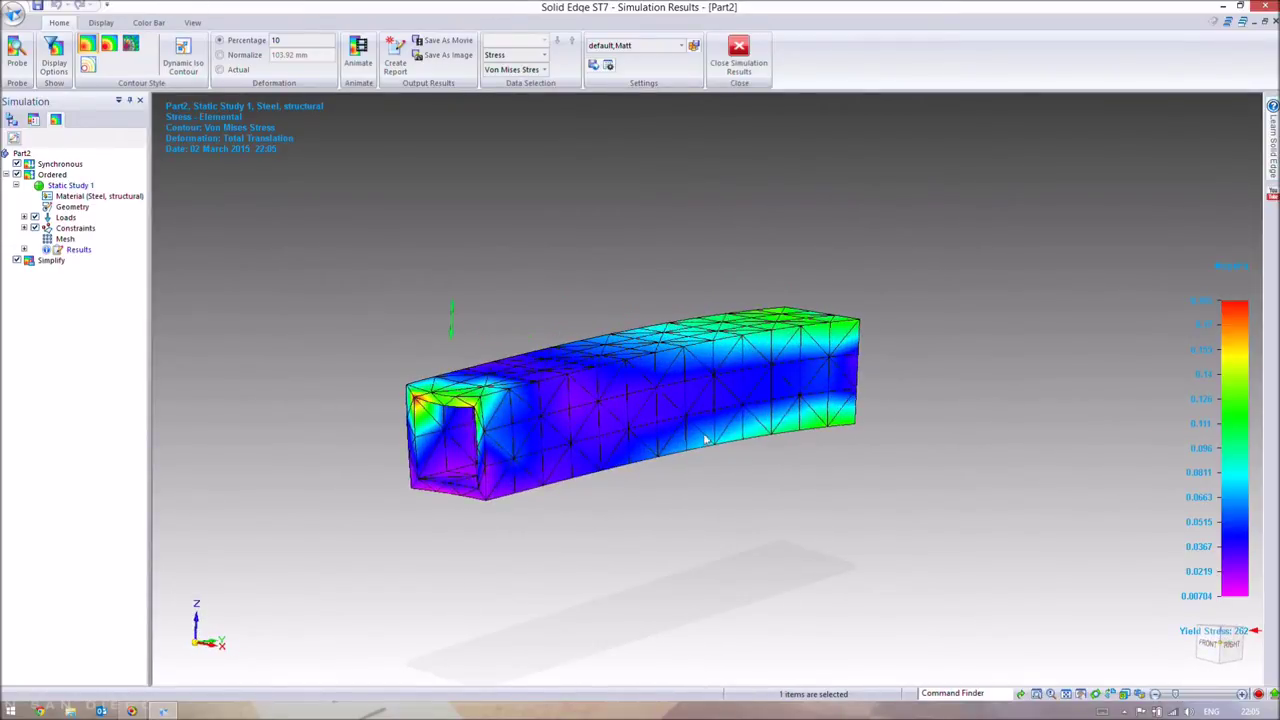
pyautogui.click(740, 52)
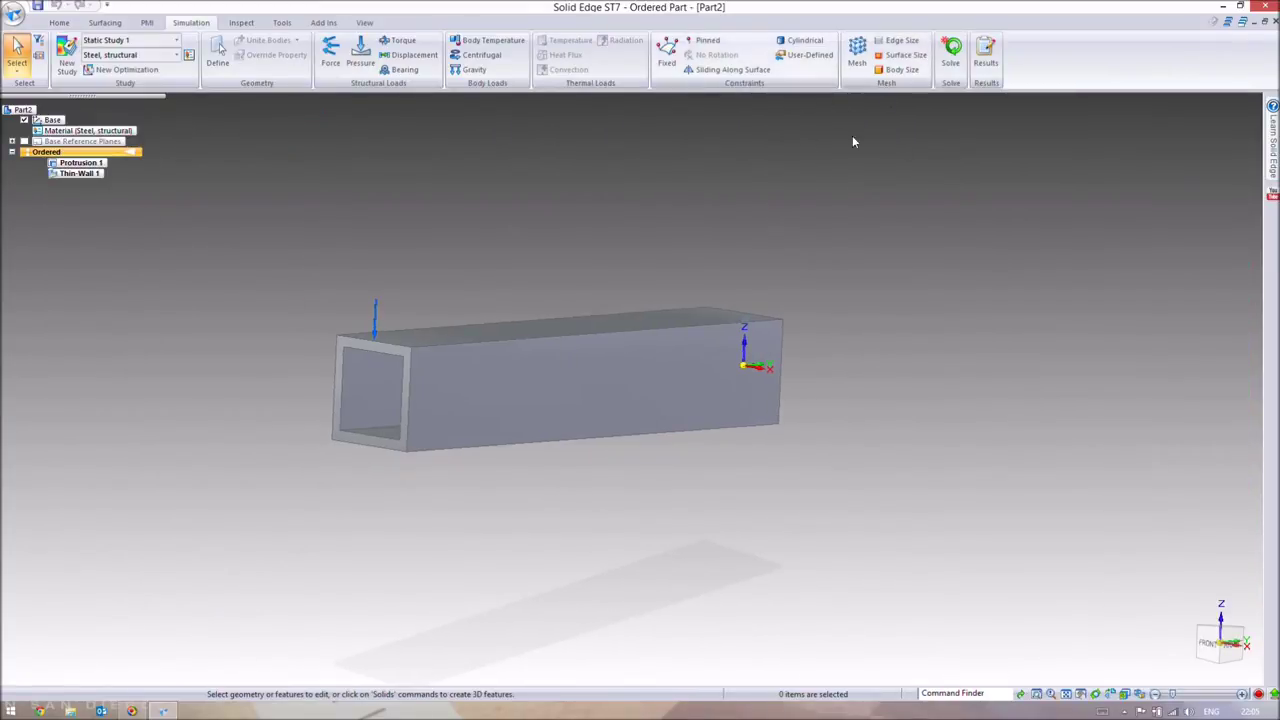
# Mesh the beam with the coarsest tetrahedral setting, a subjective mesh size of 151.11 mm
pyautogui.click(857, 62)
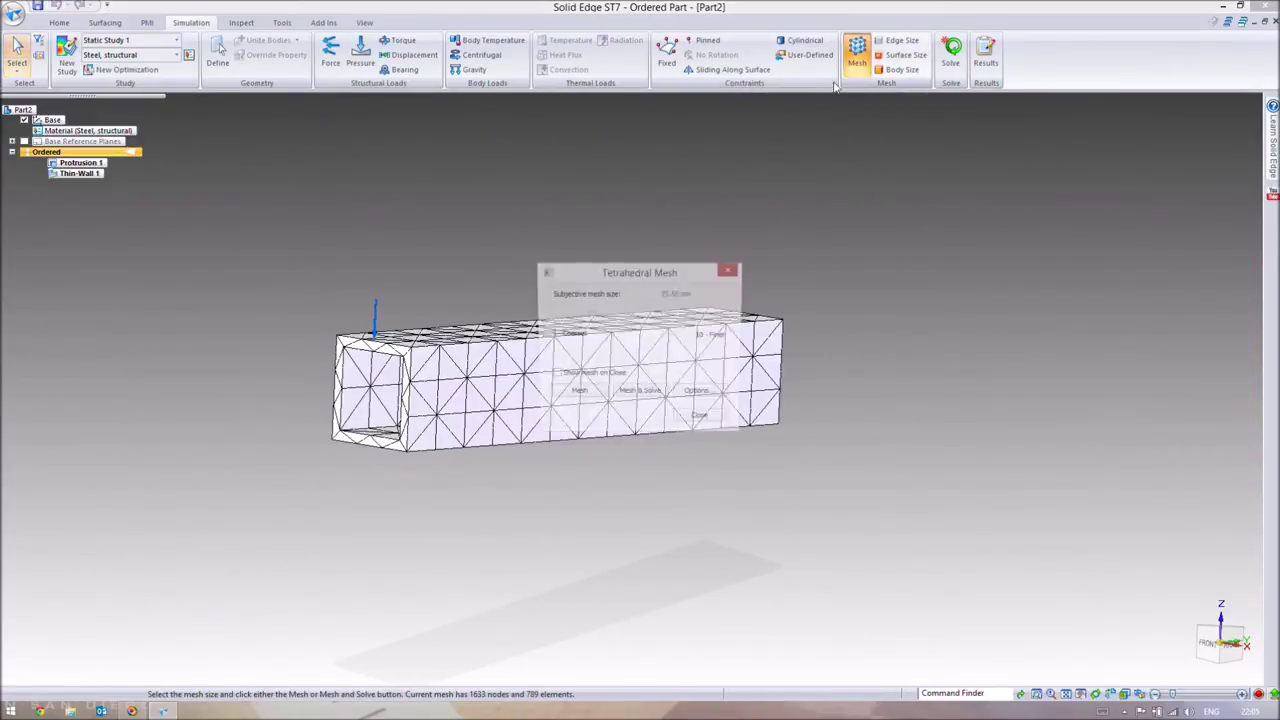
pyautogui.moveTo(611, 278); pyautogui.dragTo(785, 170)
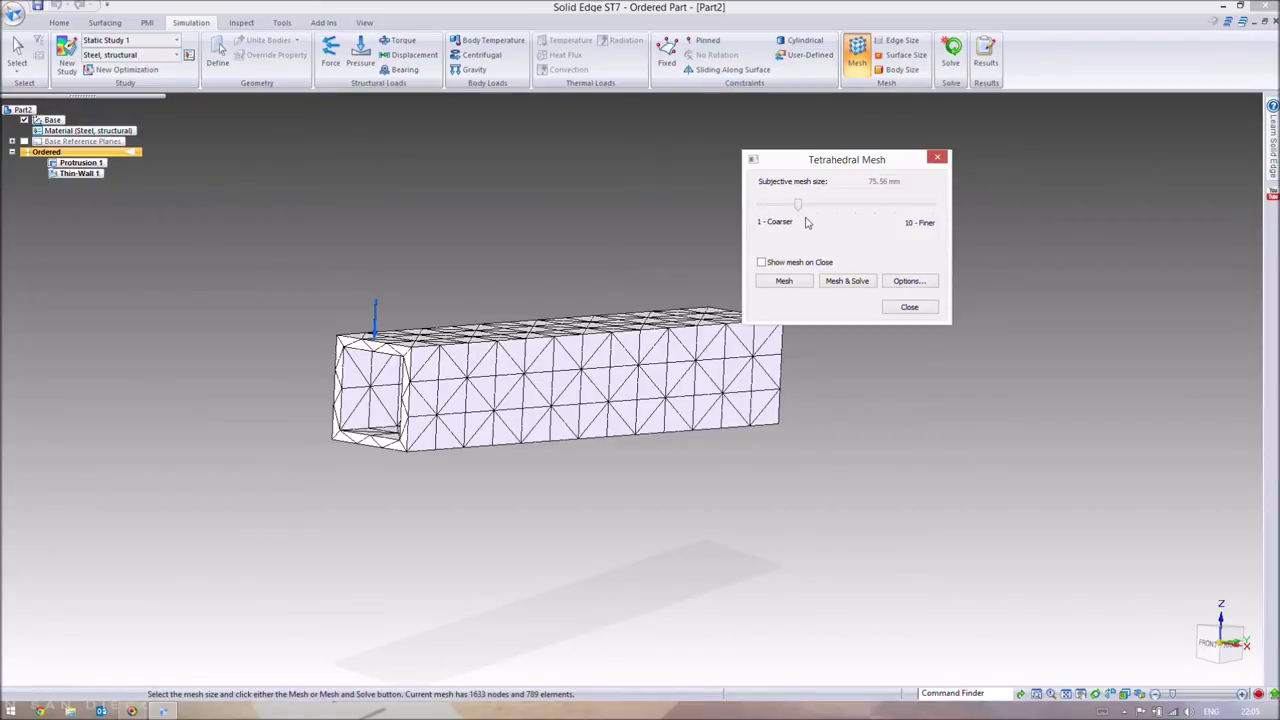
pyautogui.moveTo(796, 205); pyautogui.dragTo(763, 190)
pyautogui.click(792, 284)
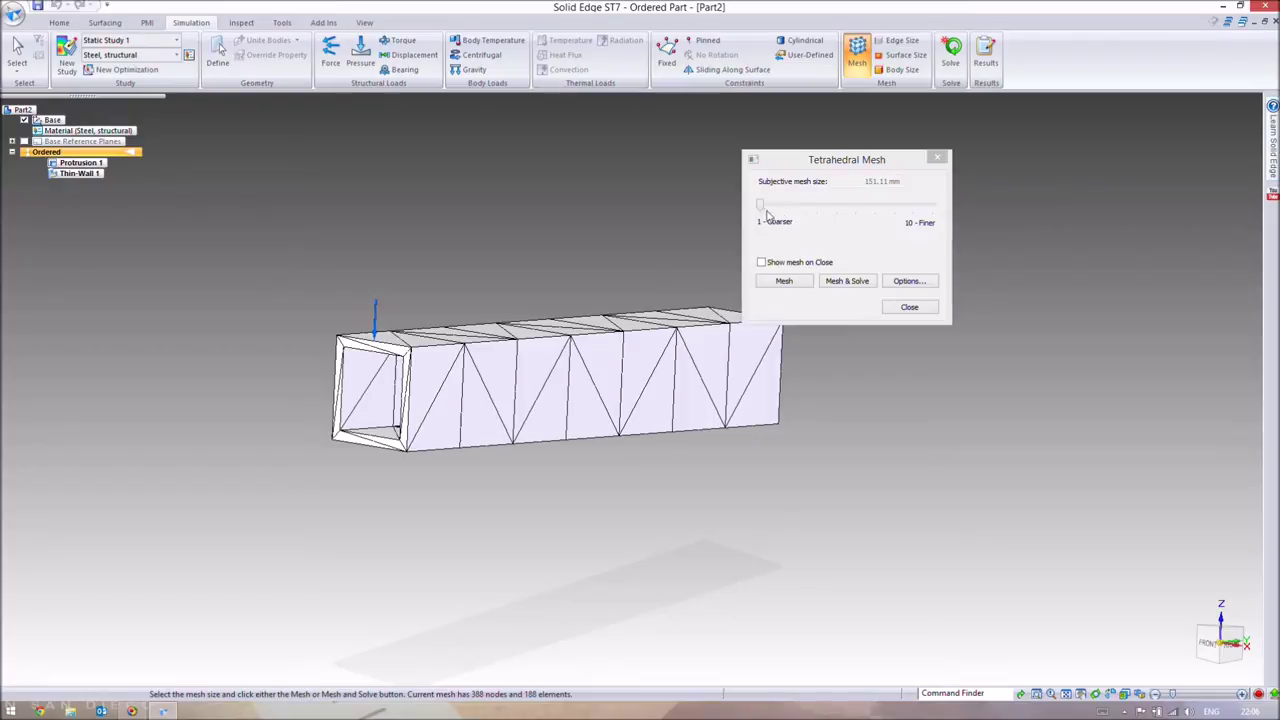
# Remesh the beam at the finest setting, 10, with a subjective mesh size of 15.11 mm
pyautogui.moveTo(762, 208); pyautogui.dragTo(933, 206)
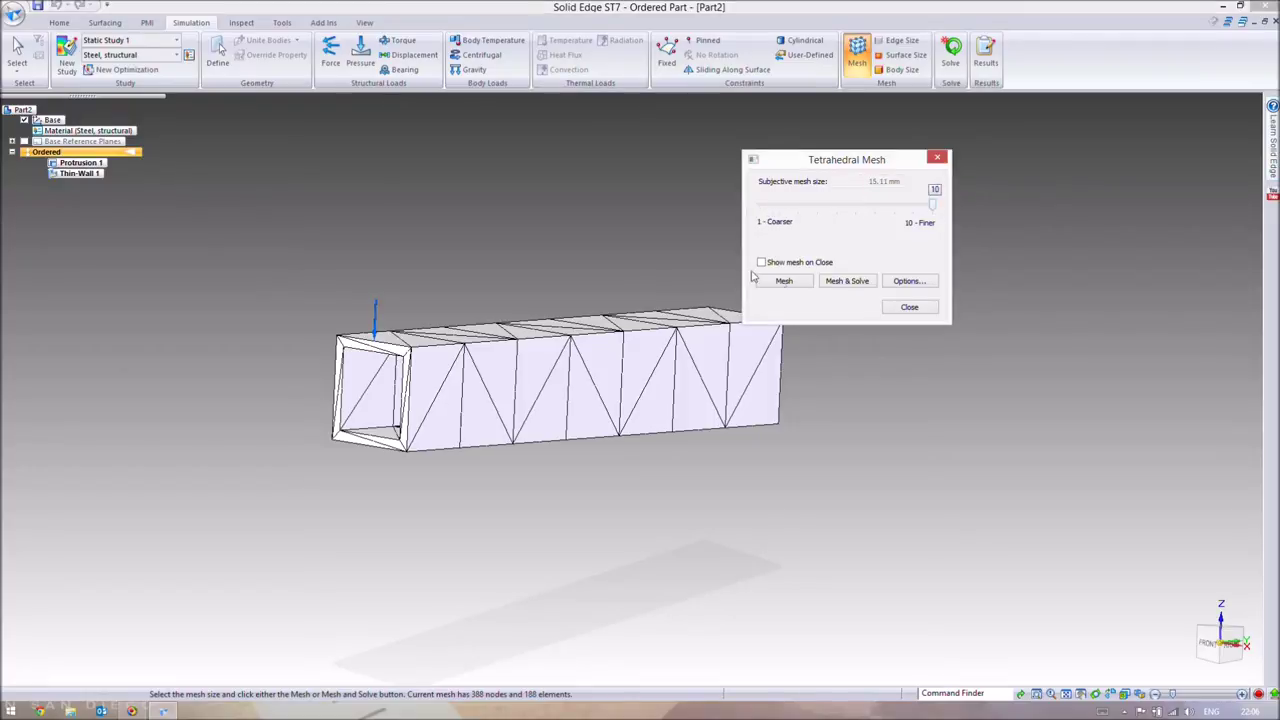
pyautogui.click(784, 281)
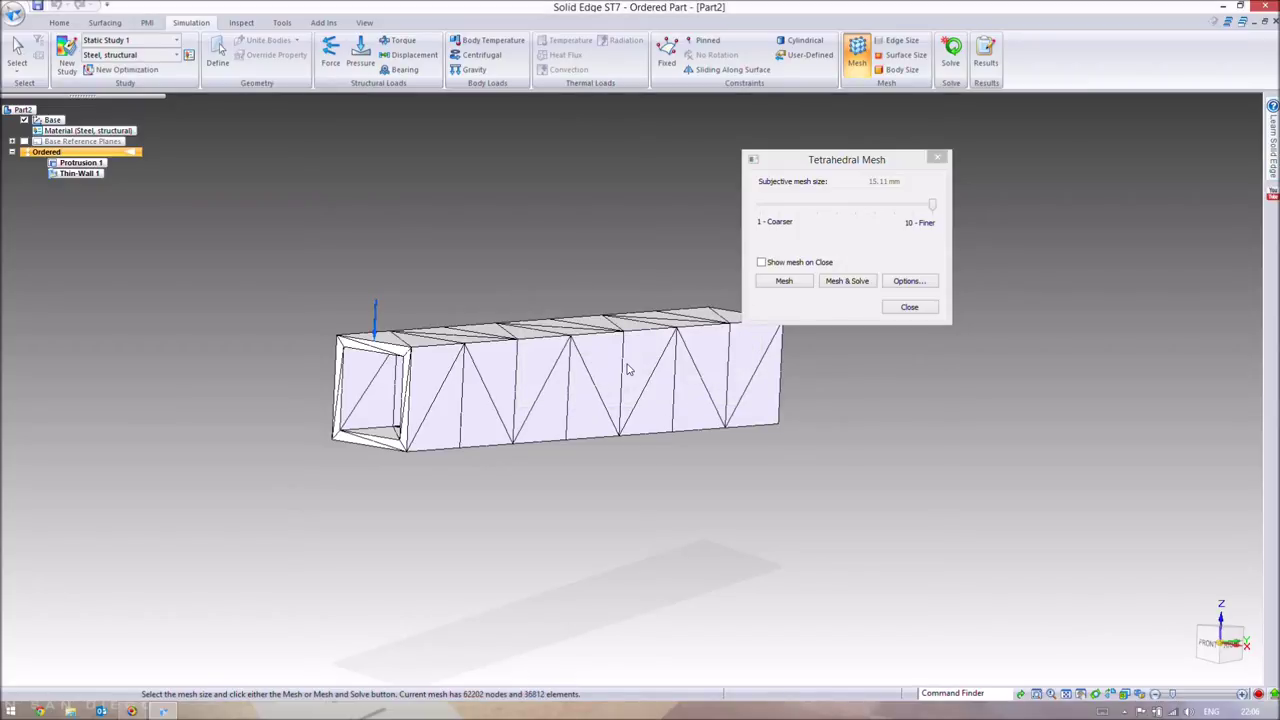
pyautogui.moveTo(559, 481); pyautogui.dragTo(455, 429, button='middle')
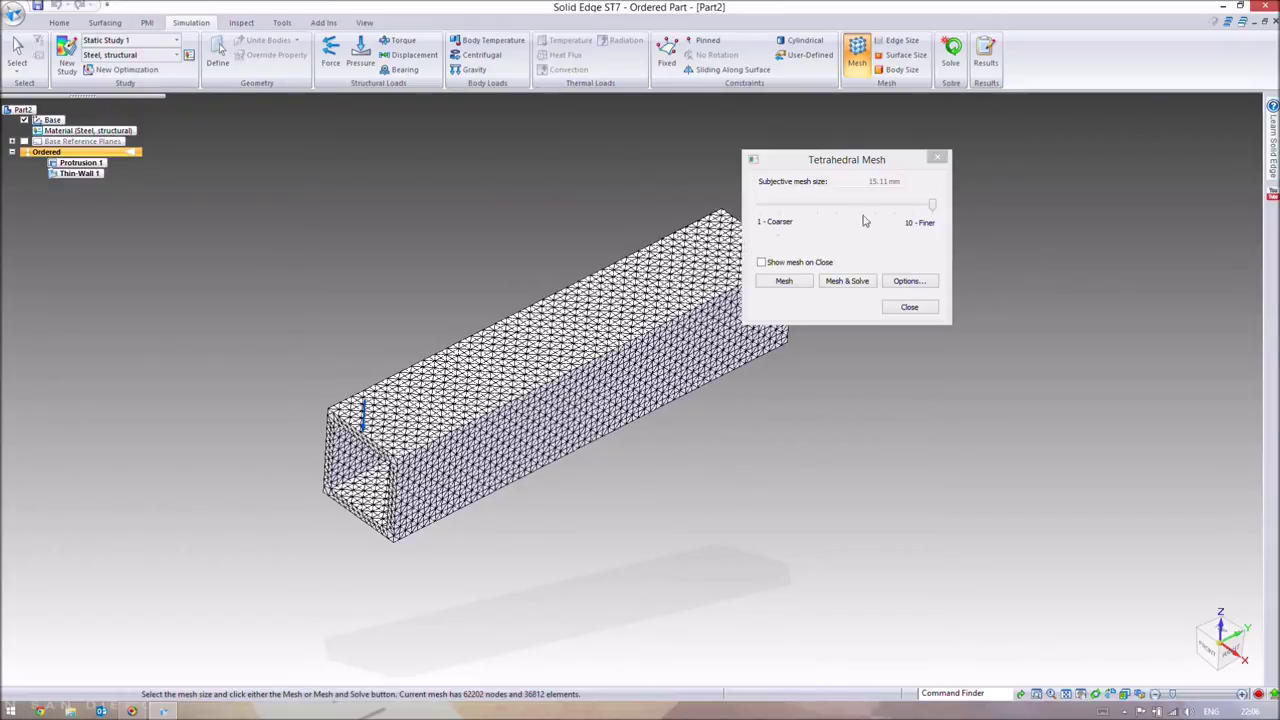
# Set the subjective mesh size to 45.33 mm, then mesh and solve the study to examine its stress results
pyautogui.moveTo(931, 206); pyautogui.dragTo(875, 219)
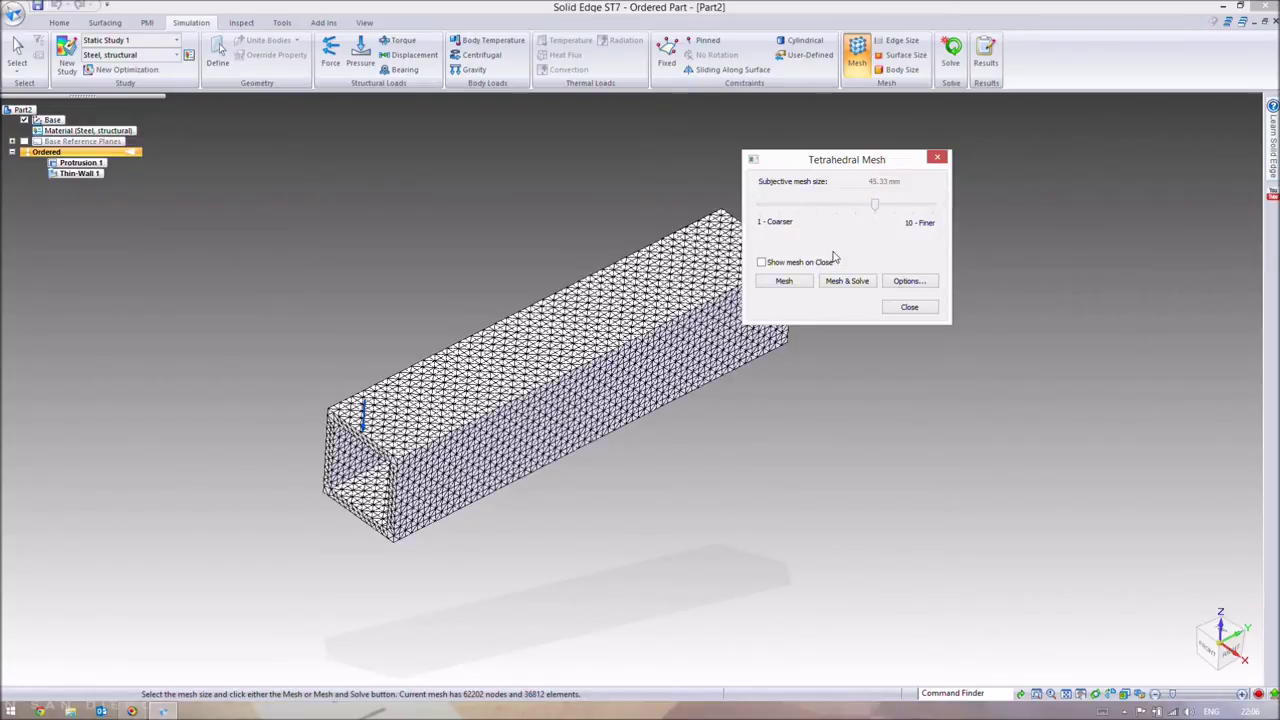
pyautogui.click(857, 281)
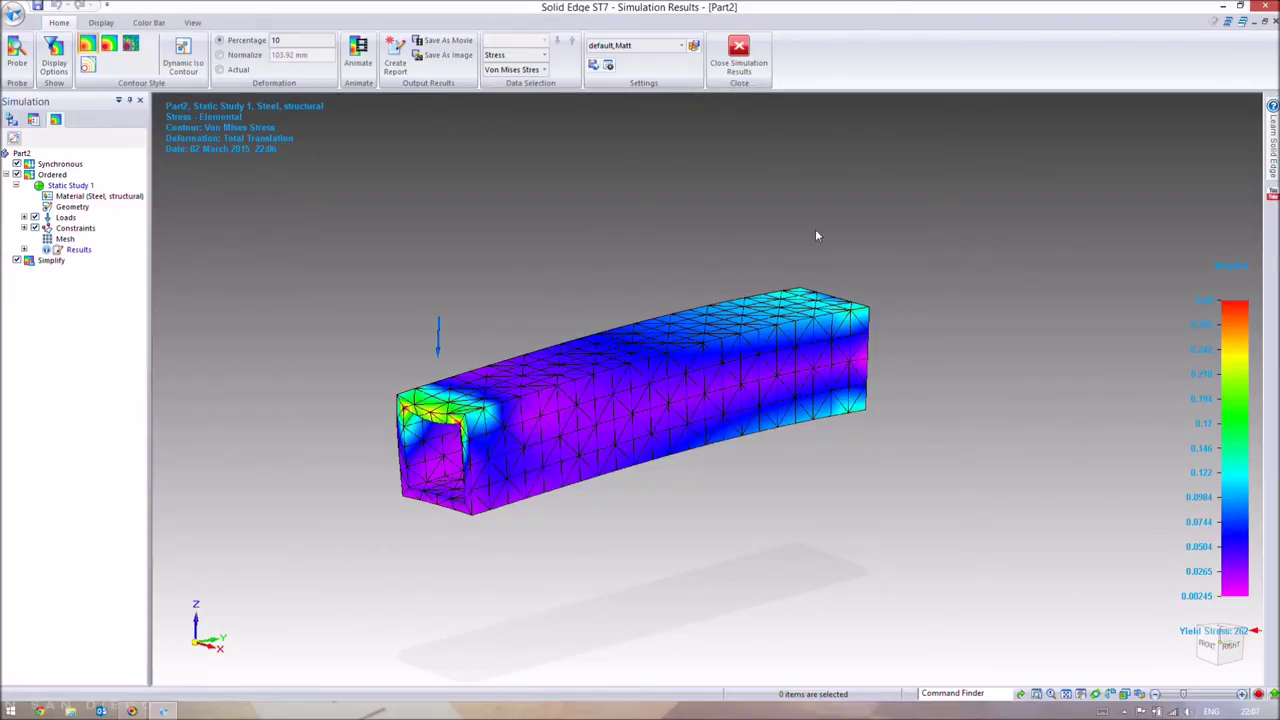
pyautogui.moveTo(757, 443); pyautogui.dragTo(684, 443, button='middle')
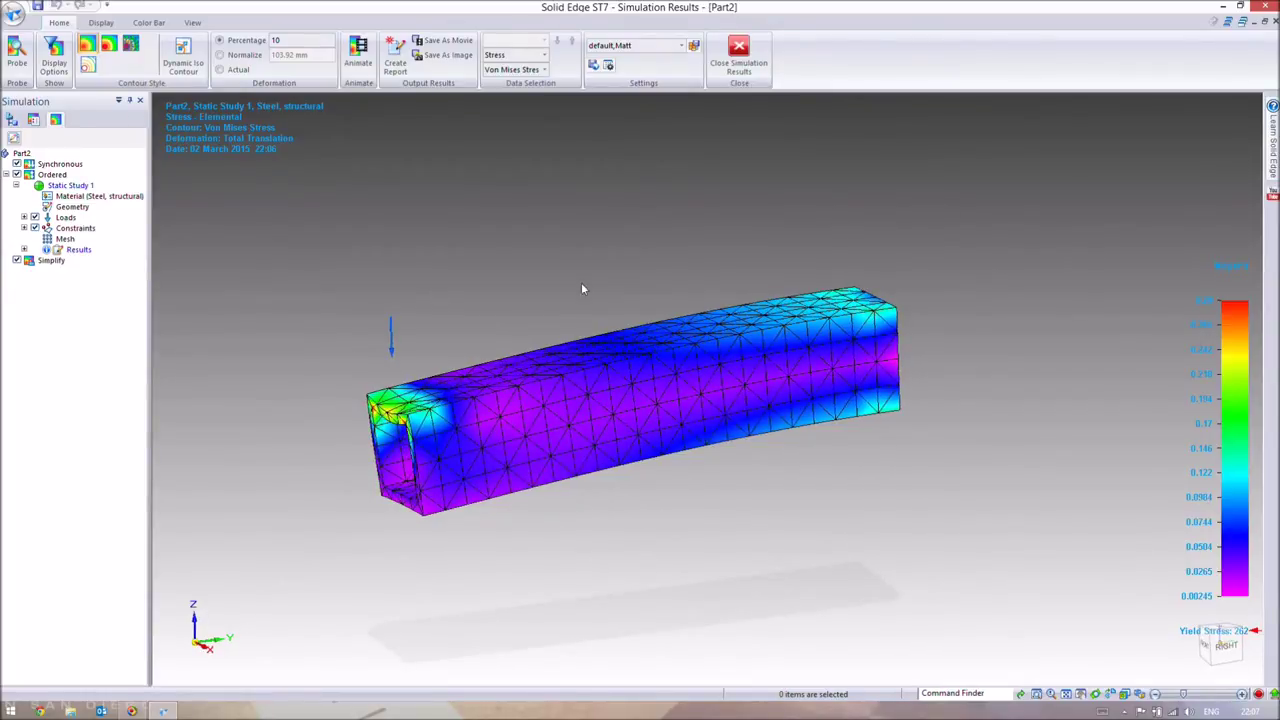
pyautogui.moveTo(557, 290); pyautogui.dragTo(592, 295, button='middle')
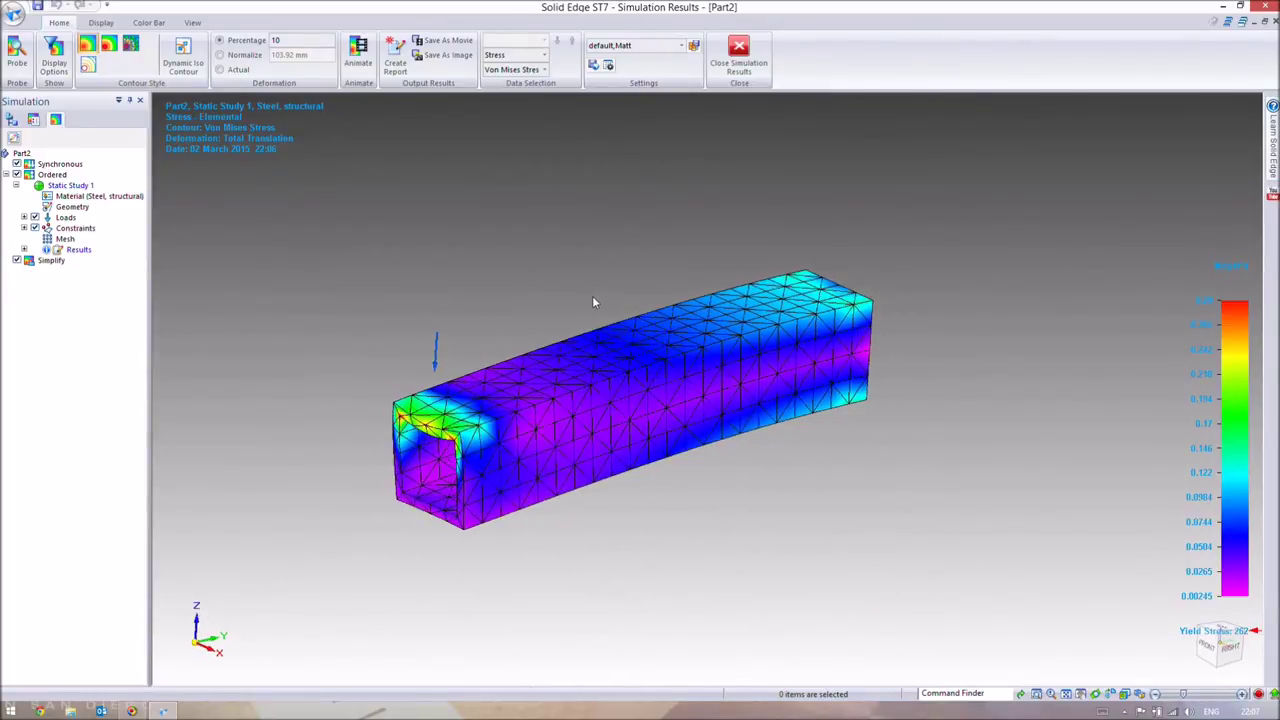
pyautogui.scroll(2, 592, 294)
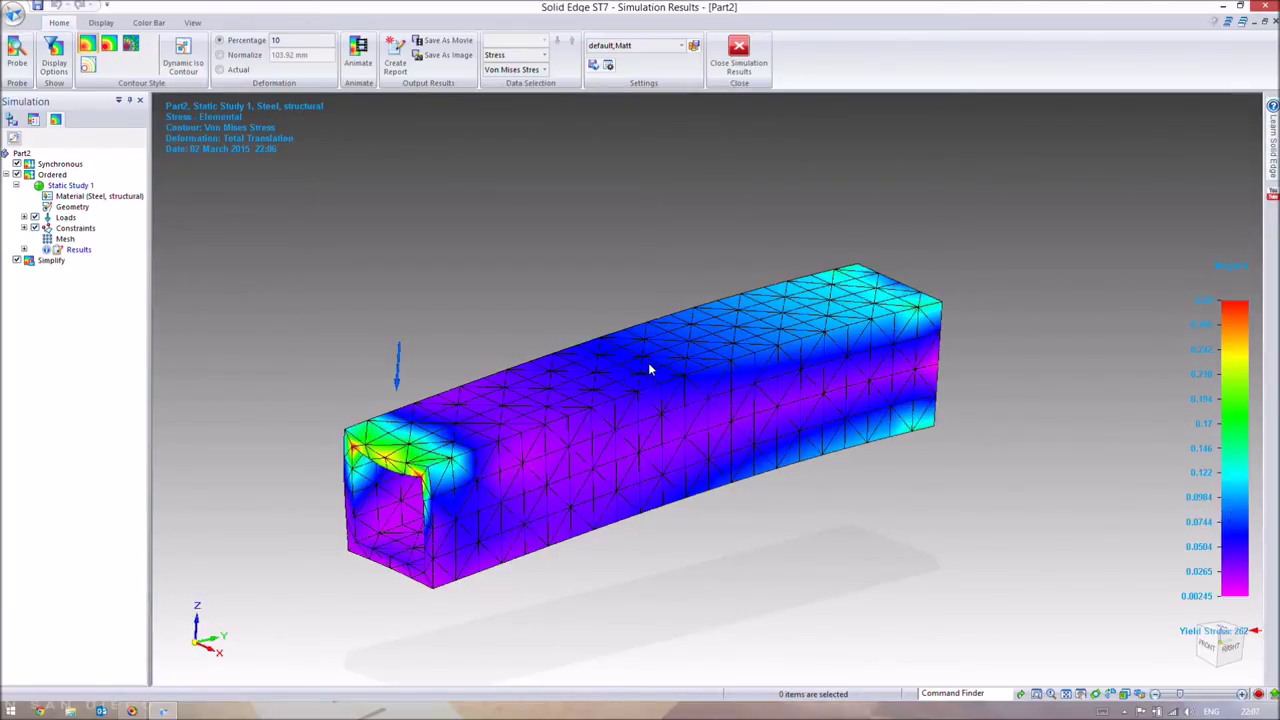
pyautogui.moveTo(616, 303); pyautogui.dragTo(522, 330, button='middle')
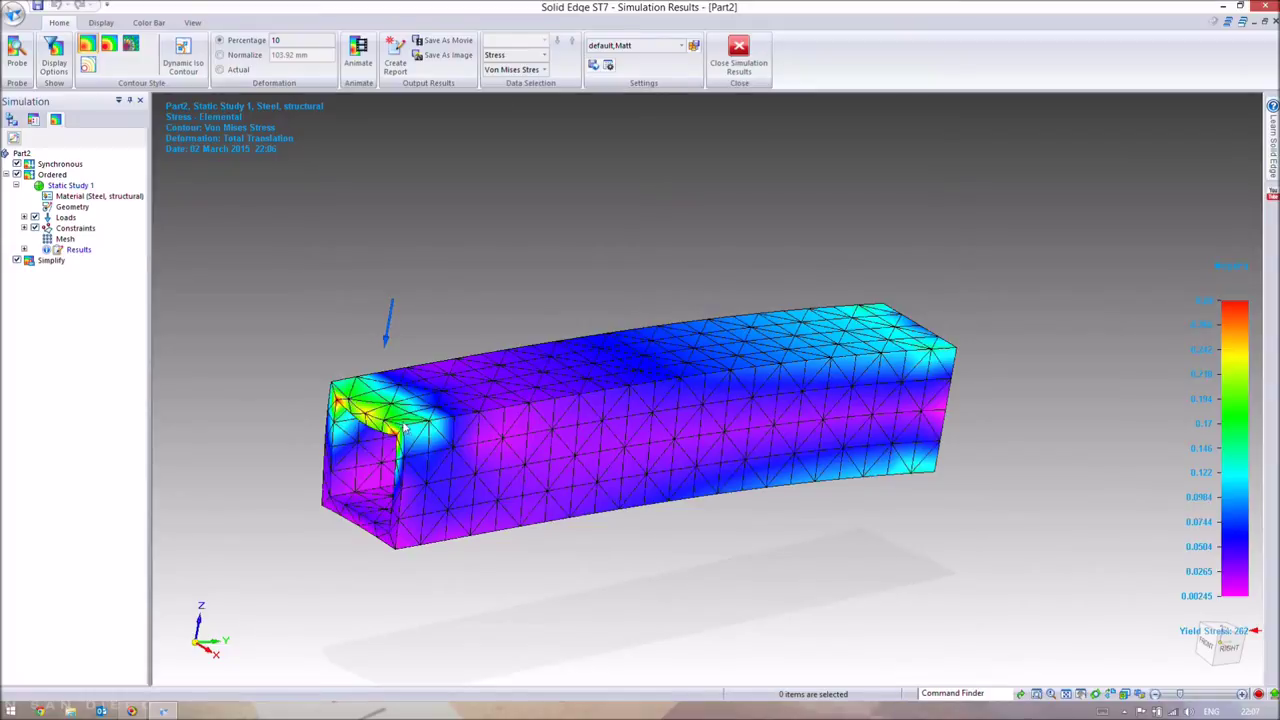
# Examine the Von Mises stress plot around the loaded end and along the deformed beam
pyautogui.moveTo(806, 423)
pyautogui.mouseDown(button='middle')
pyautogui.moveTo(751, 409)
pyautogui.moveTo(803, 409)
pyautogui.mouseUp(button='middle')
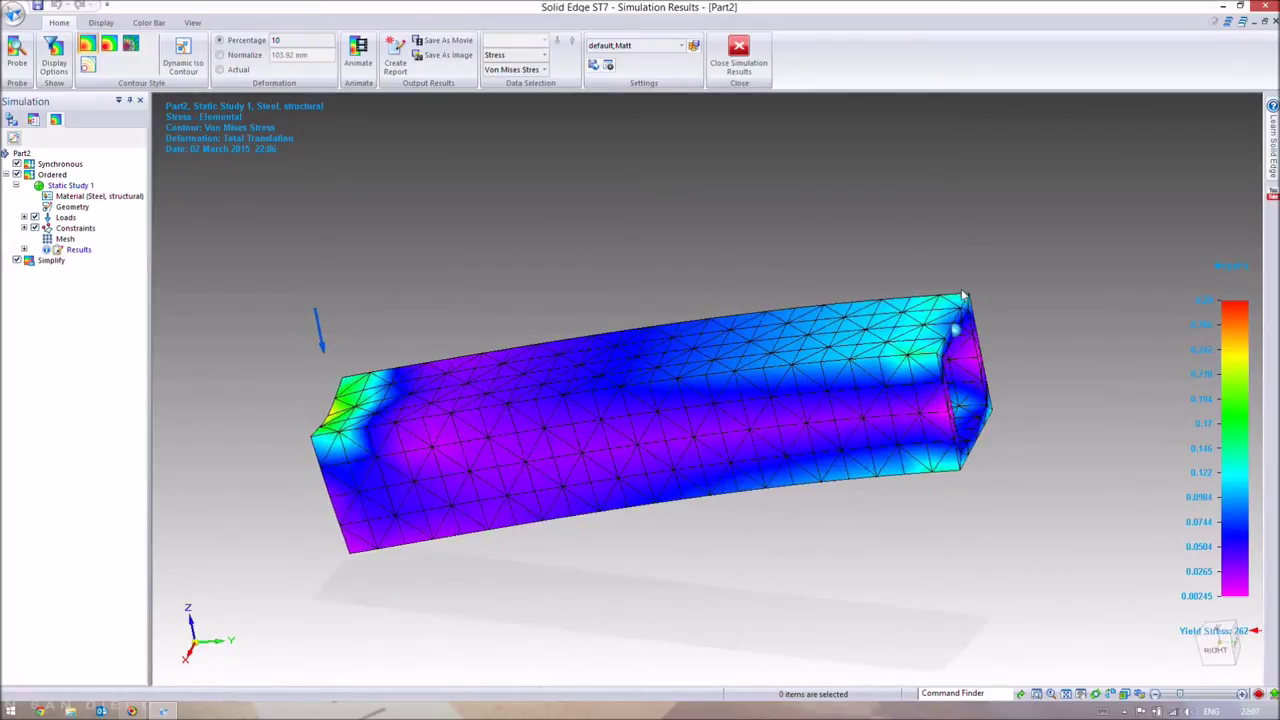
pyautogui.moveTo(631, 428); pyautogui.dragTo(674, 340, button='middle')
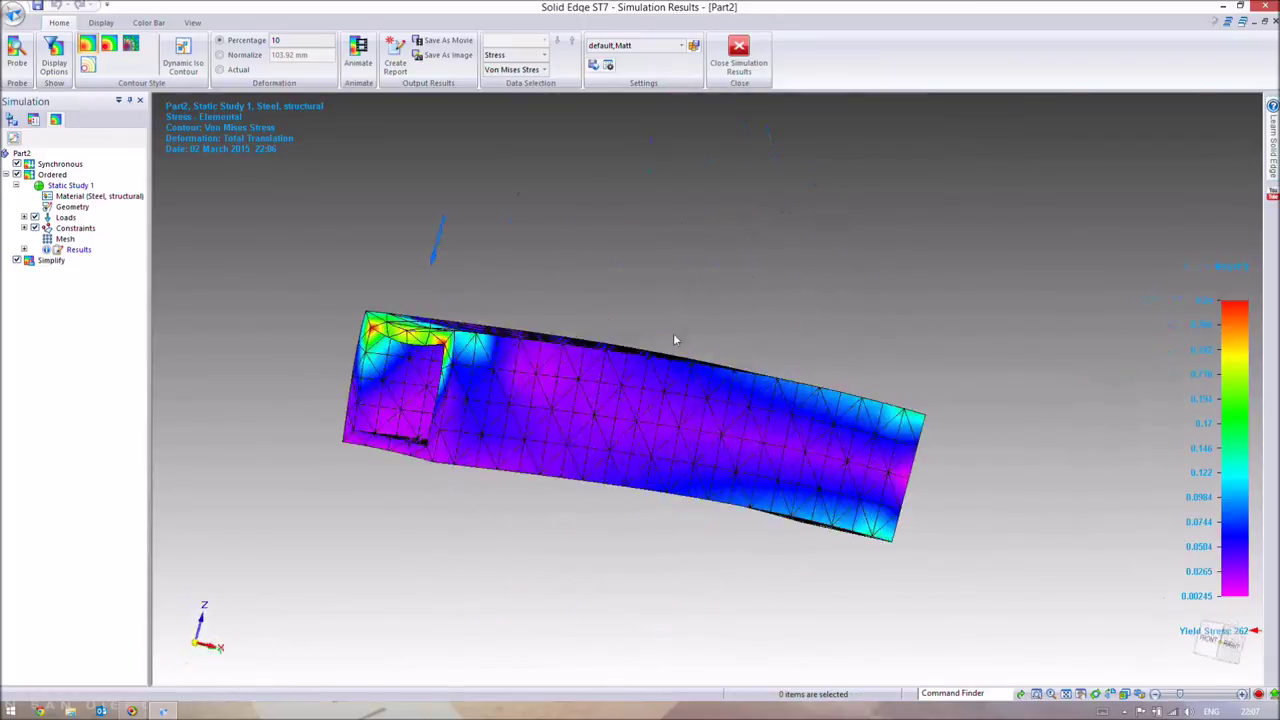
pyautogui.scroll(5, 300, 402)
pyautogui.moveTo(300, 402); pyautogui.dragTo(379, 354, button='middle')
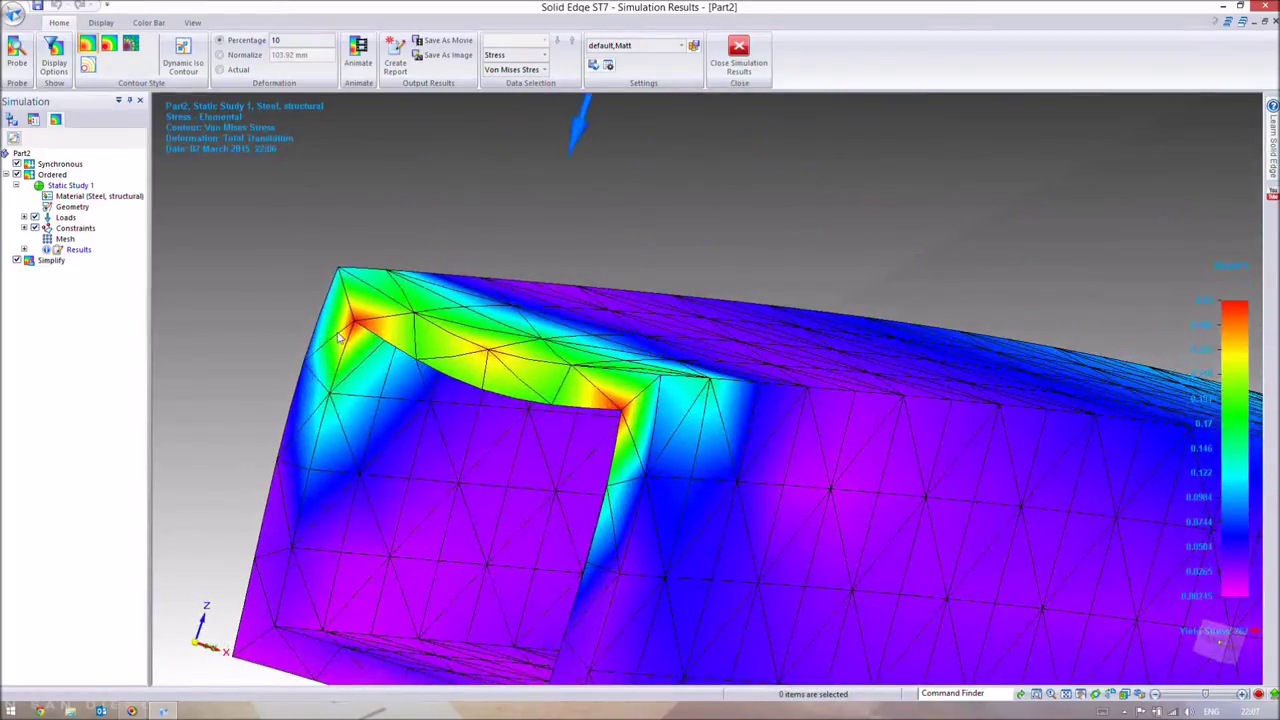
pyautogui.scroll(-5, 601, 434)
pyautogui.moveTo(759, 422); pyautogui.dragTo(475, 453, button='middle')
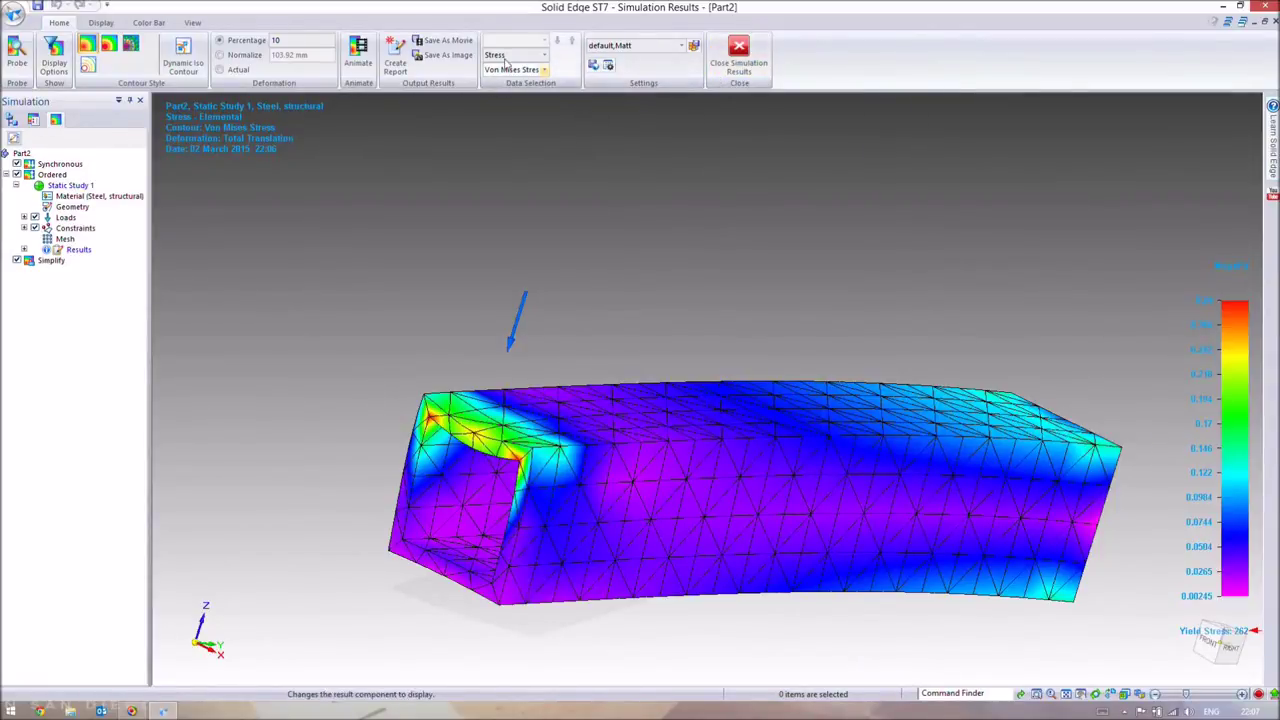
pyautogui.hotkey('ctrl', 'r')
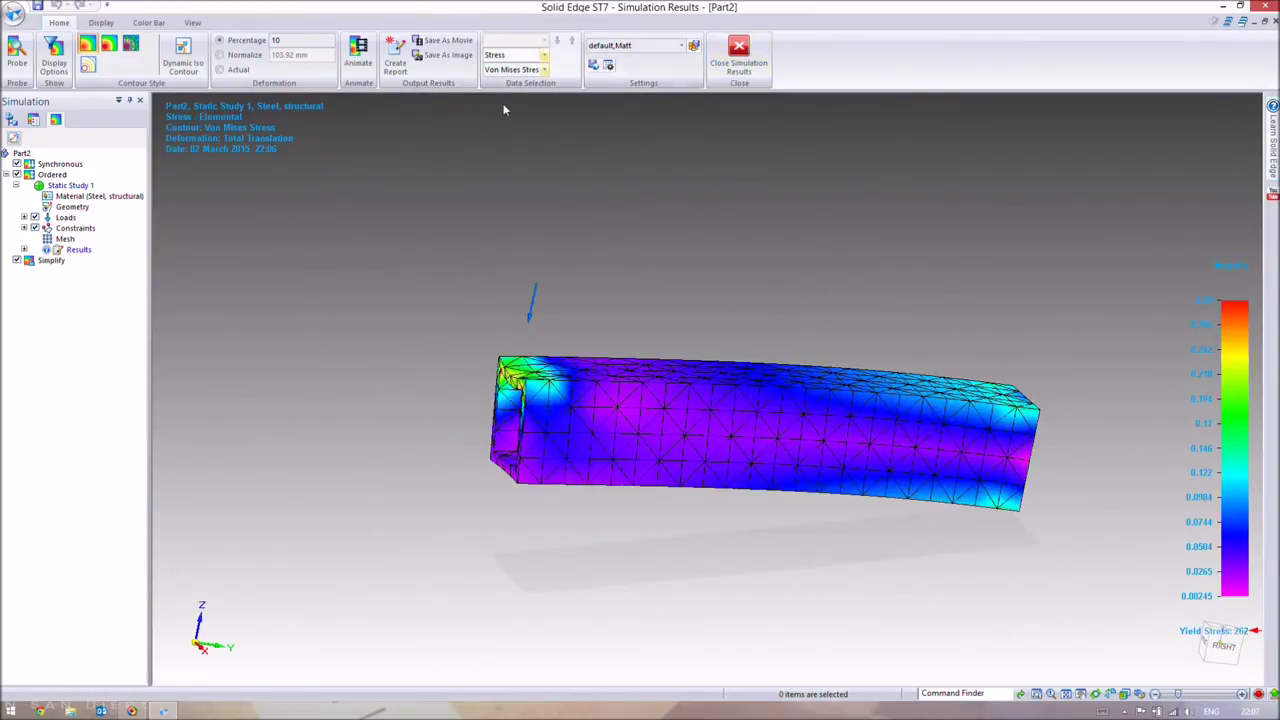
# Display the displacement results, examine the beam's total translation from the side, and close the simulation results
pyautogui.click(540, 55)
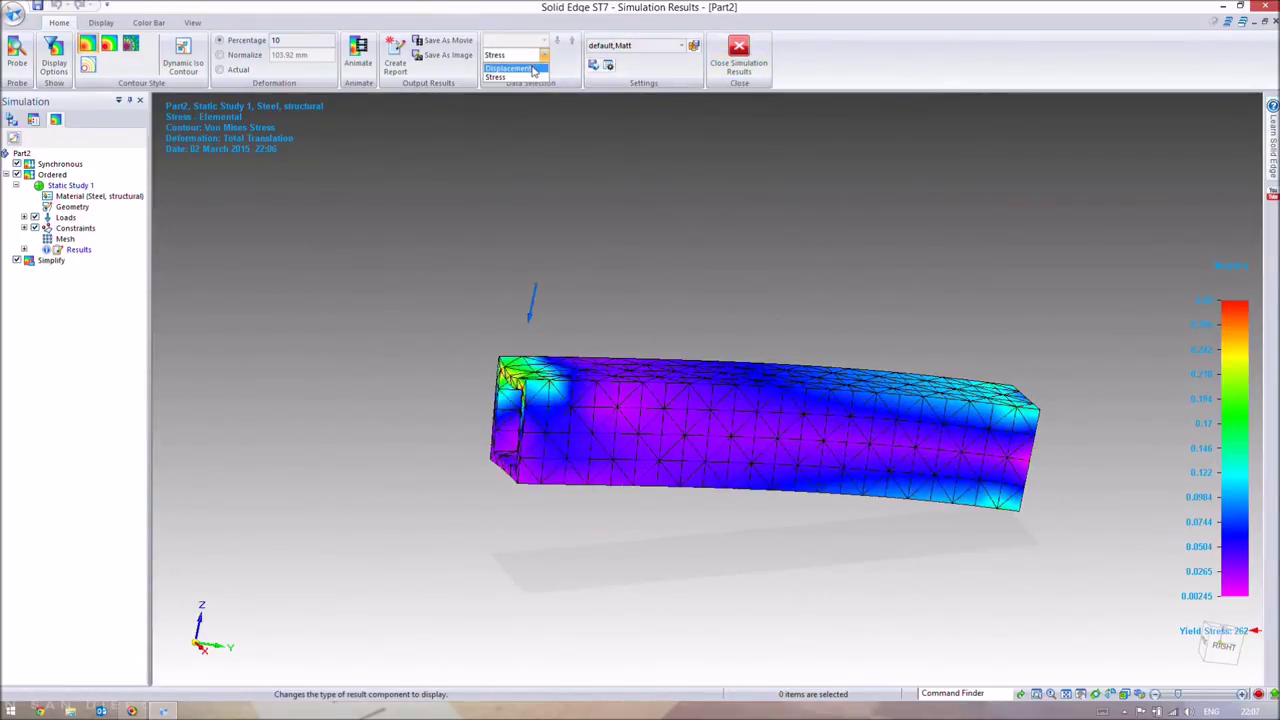
pyautogui.click(510, 68)
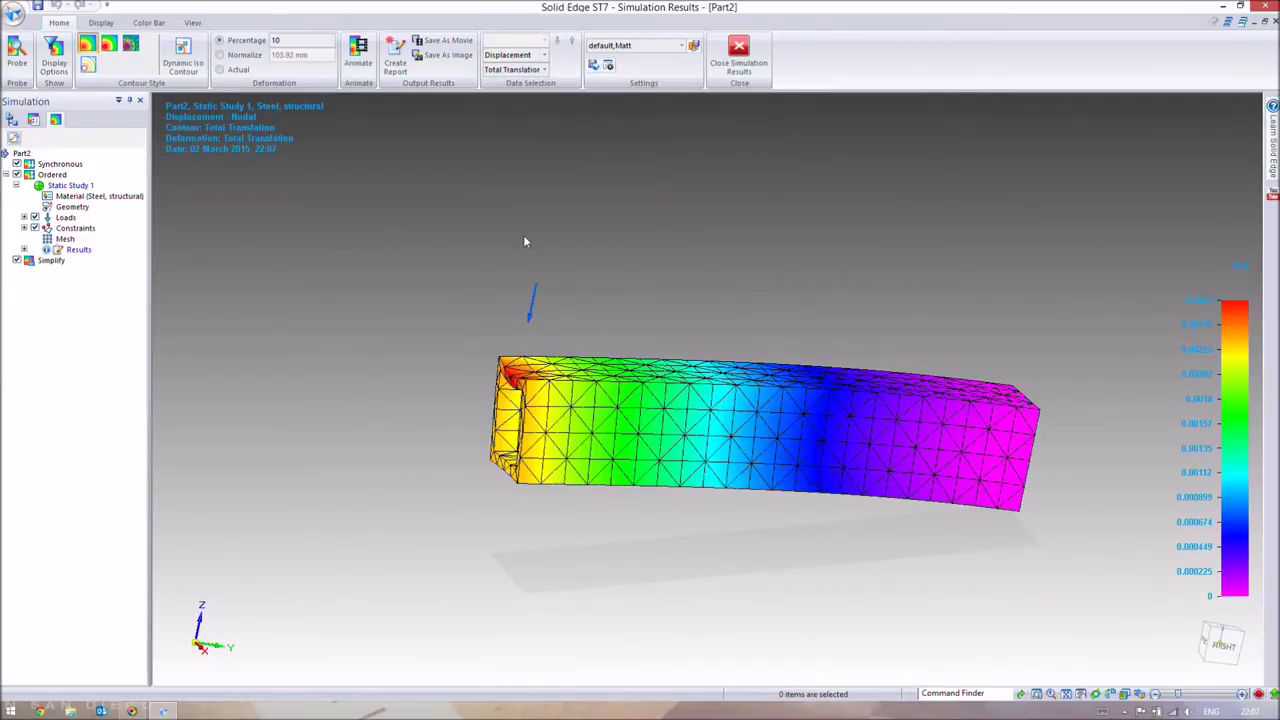
pyautogui.hotkey('ctrl', 'r')
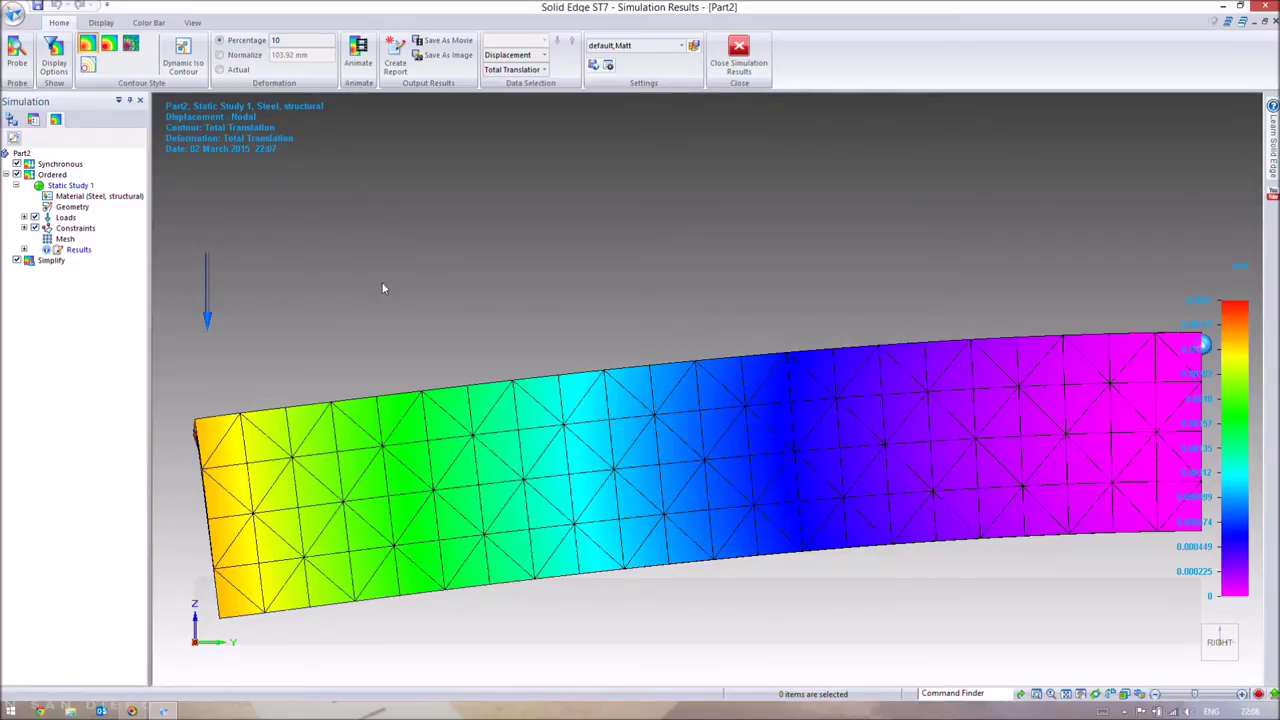
pyautogui.moveTo(443, 271); pyautogui.dragTo(470, 271, button='middle')
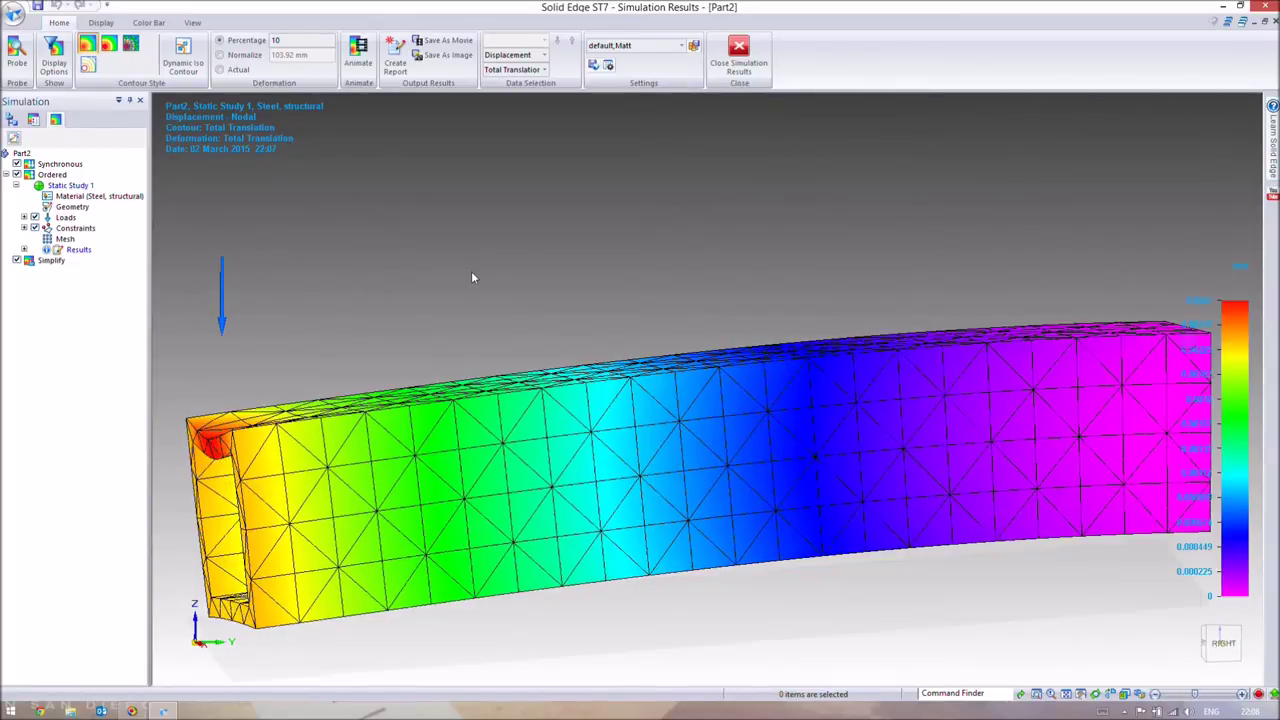
pyautogui.scroll(-3, 470, 271)
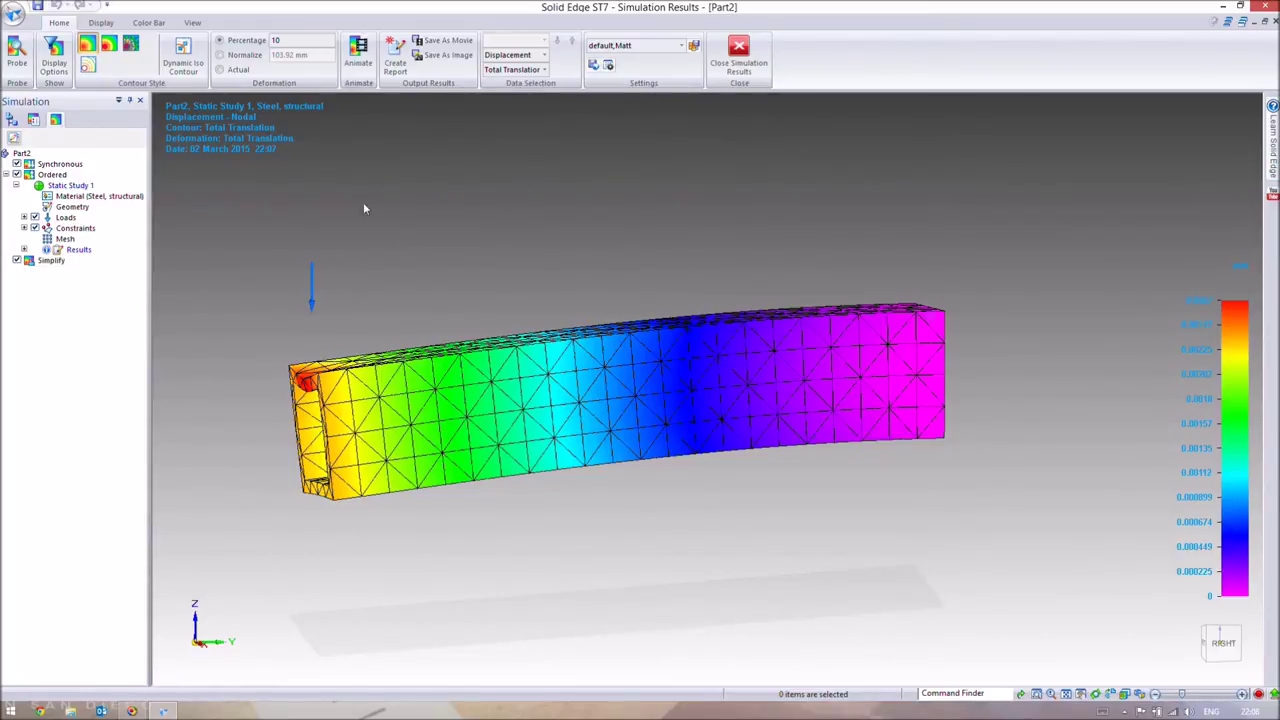
pyautogui.click(760, 54)
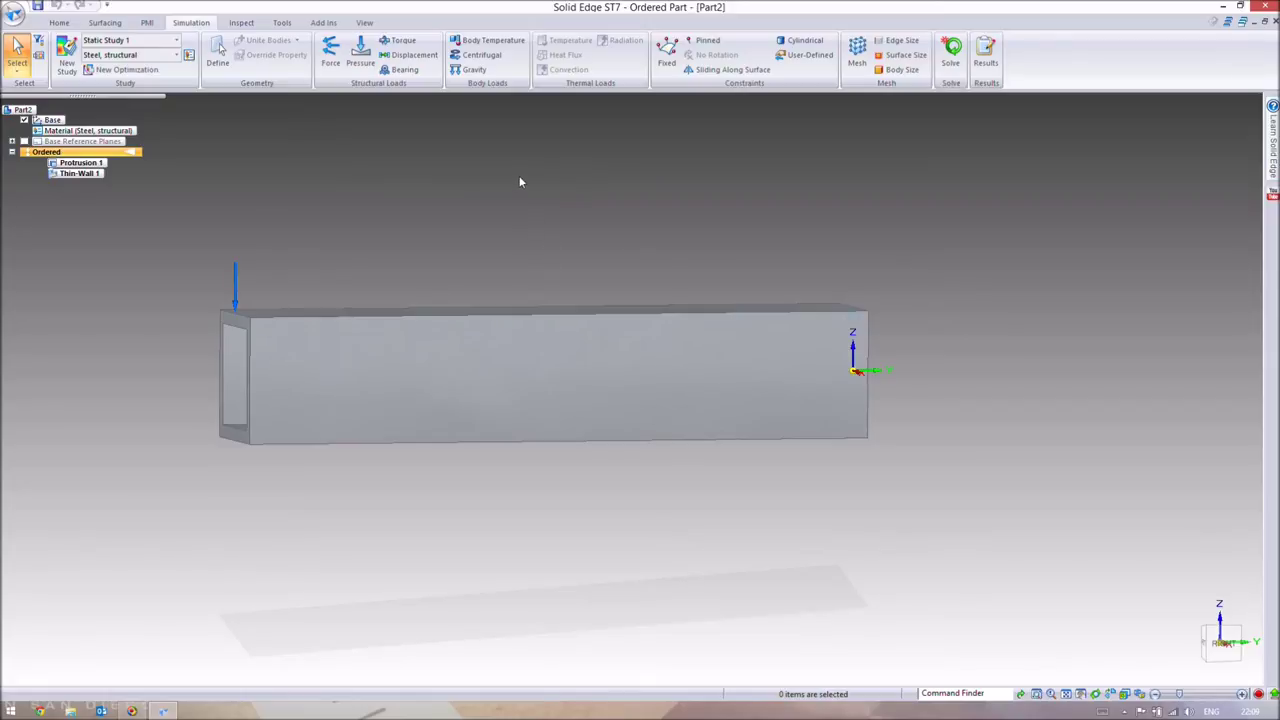
# Check the beam's mass in the global physical properties
pyautogui.click(241, 22)
pyautogui.click(148, 50)
pyautogui.click(177, 341)
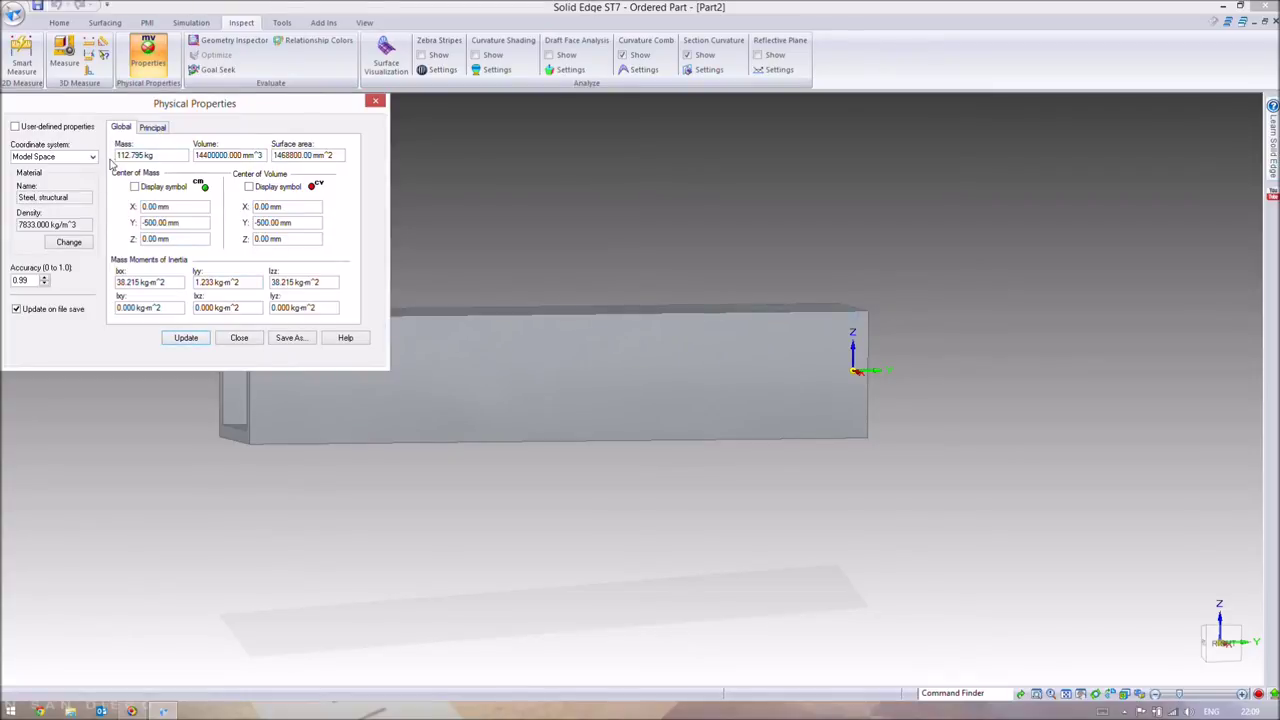
pyautogui.click(239, 337)
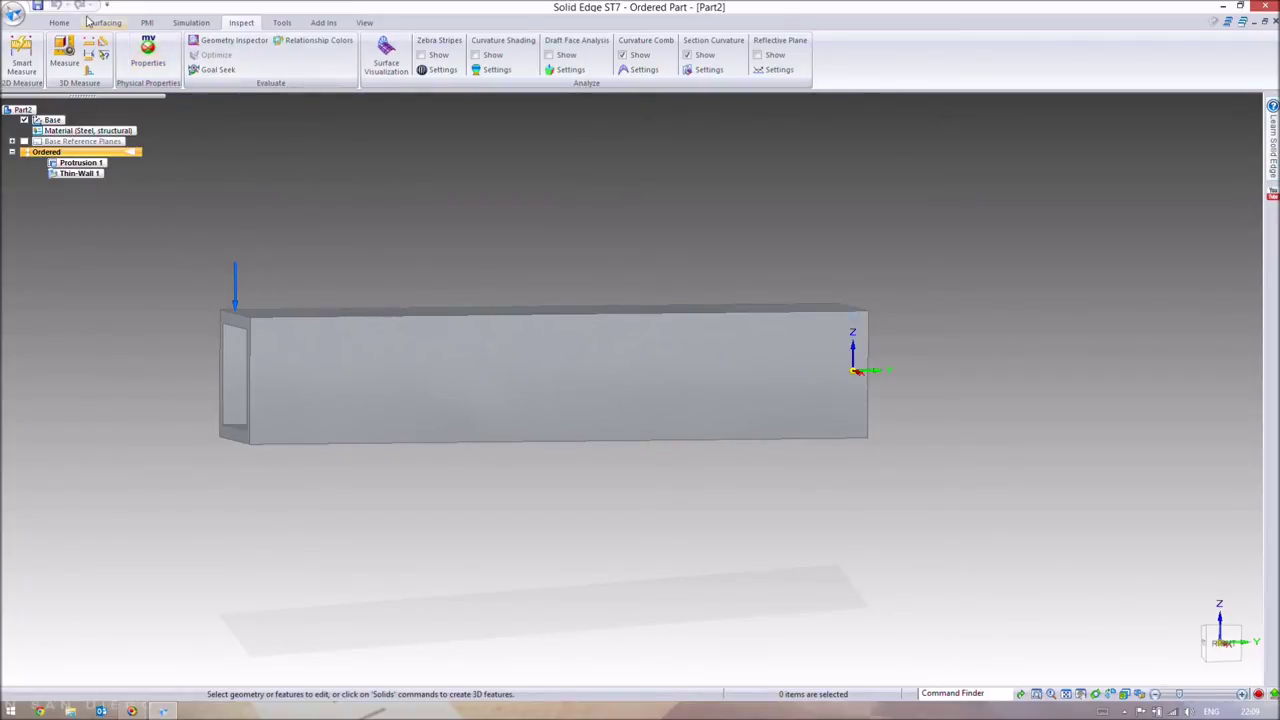
# Add a downward gravity load with the default acceleration to the beam and solve Static Study 1 again
pyautogui.click(191, 22)
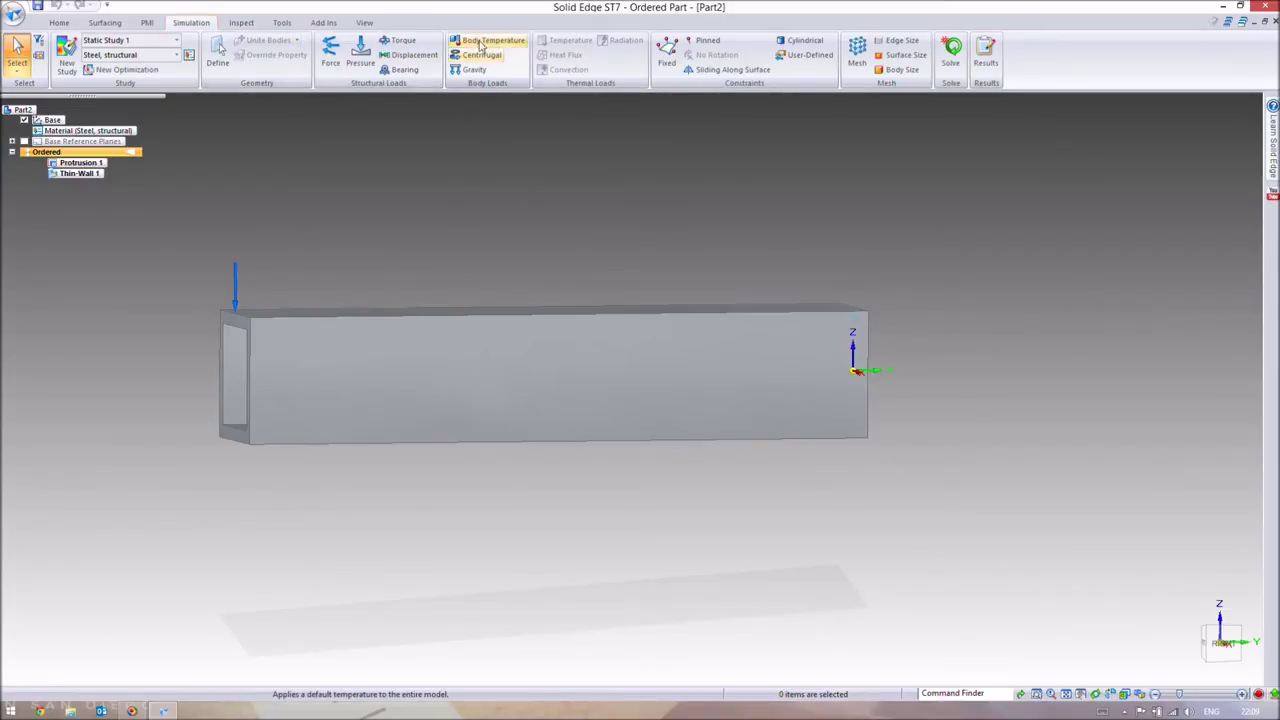
pyautogui.click(471, 72)
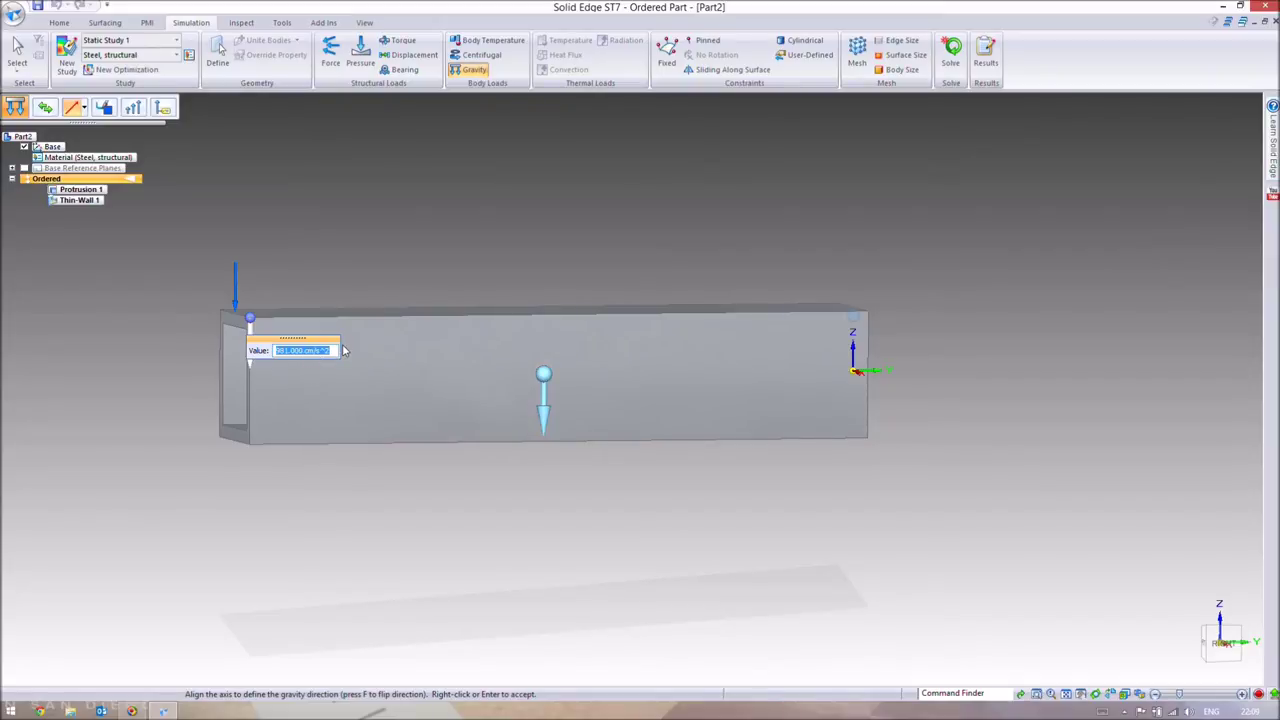
pyautogui.press('Return')
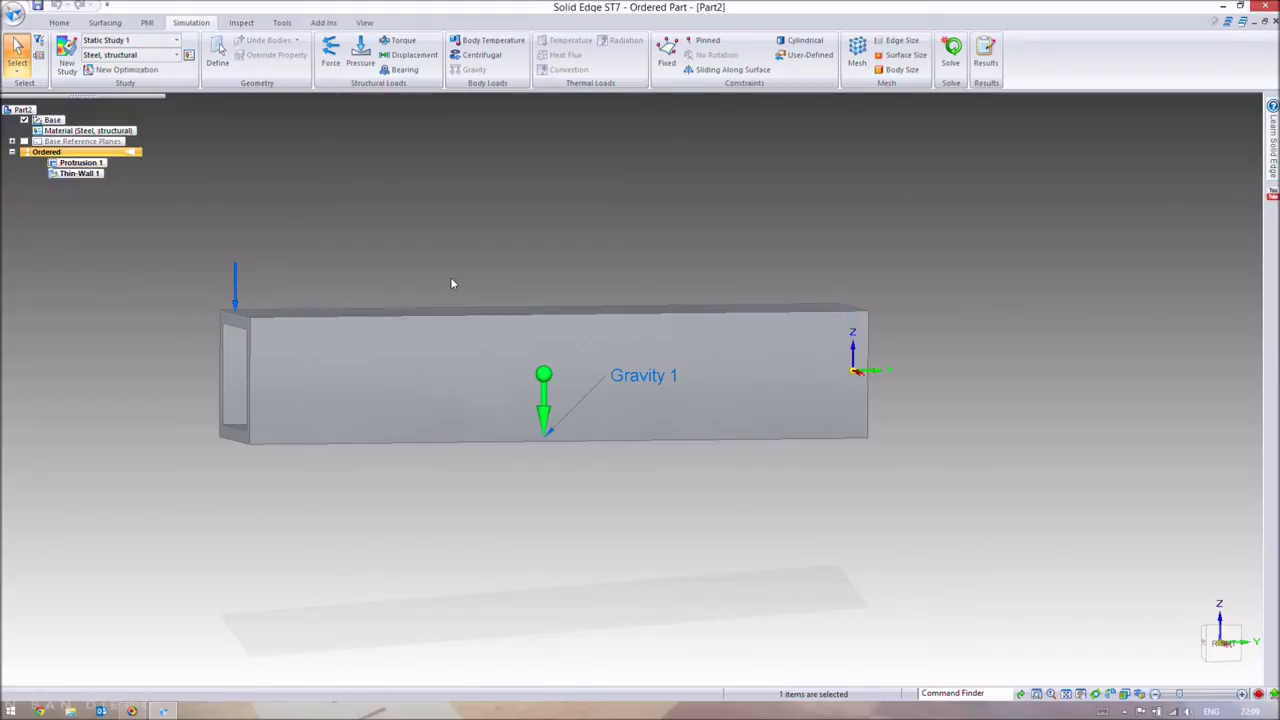
pyautogui.click(950, 55)
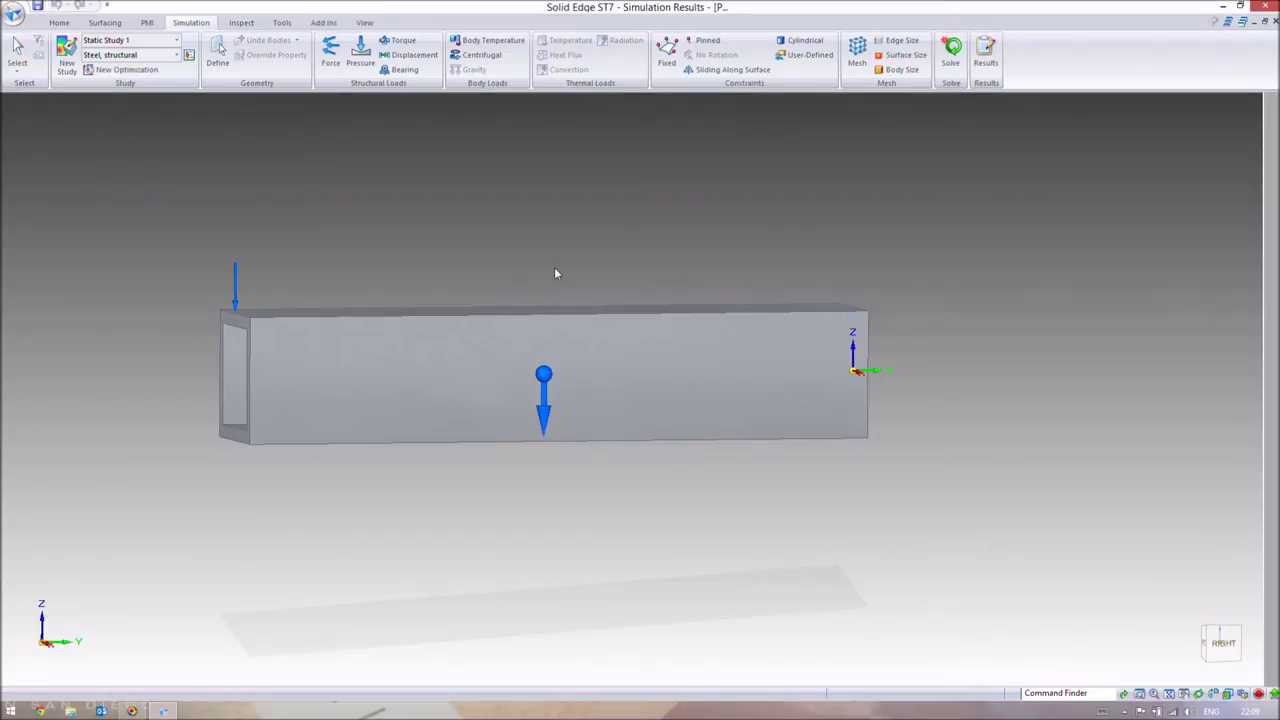
# Examine the total translation plot of the beam under force and gravity, from the side and at the open loaded end
pyautogui.click(544, 55)
pyautogui.click(515, 77)
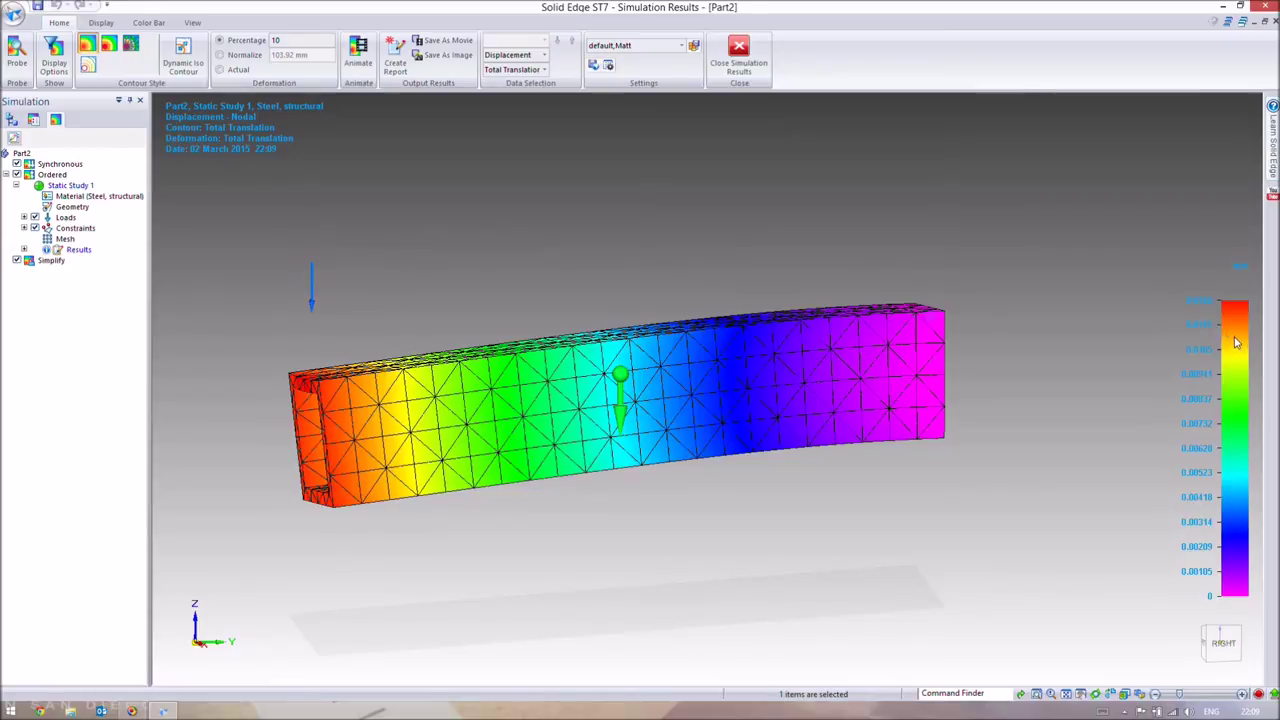
pyautogui.hotkey('ctrl', 'r')
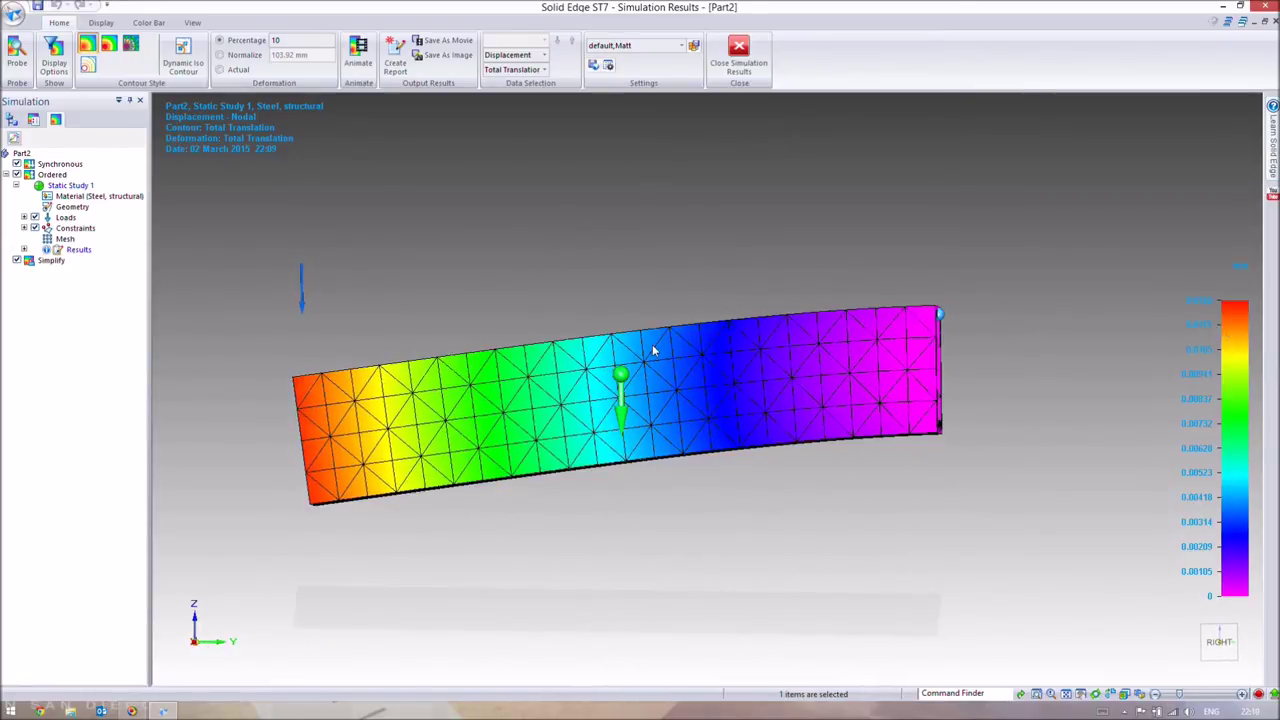
pyautogui.moveTo(751, 223); pyautogui.dragTo(826, 276, button='middle')
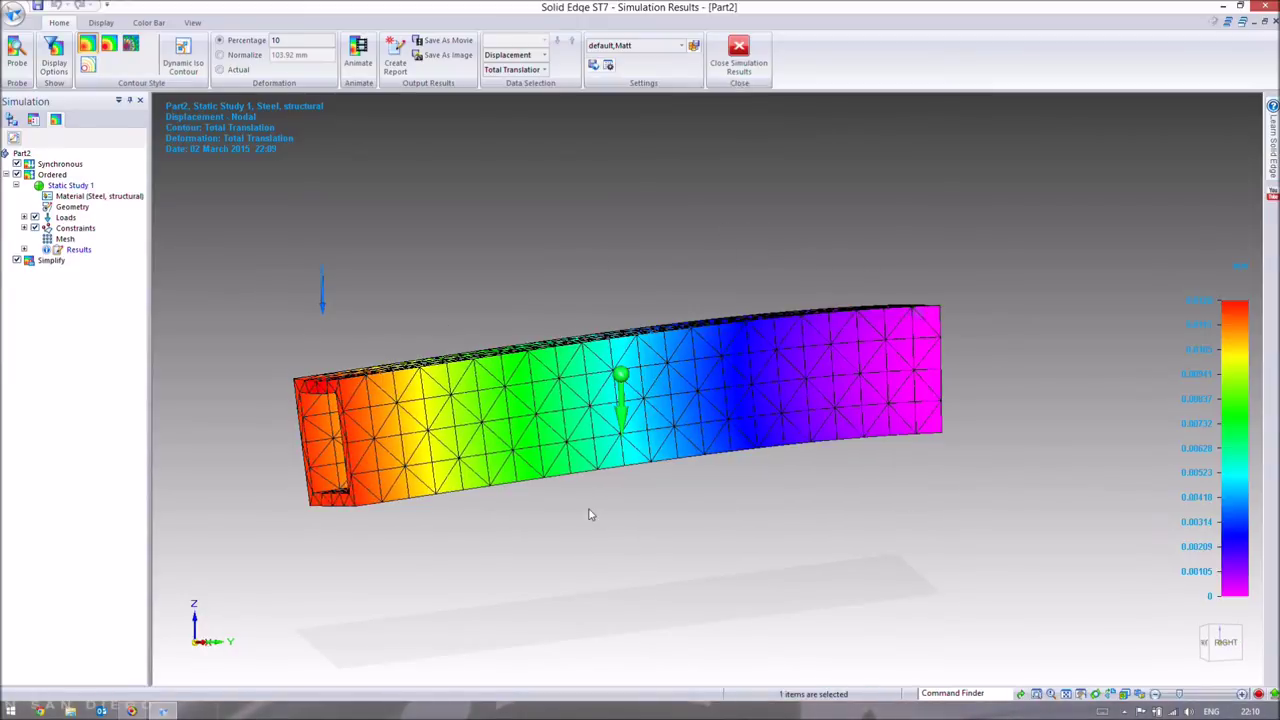
pyautogui.moveTo(571, 298); pyautogui.dragTo(700, 303, button='middle')
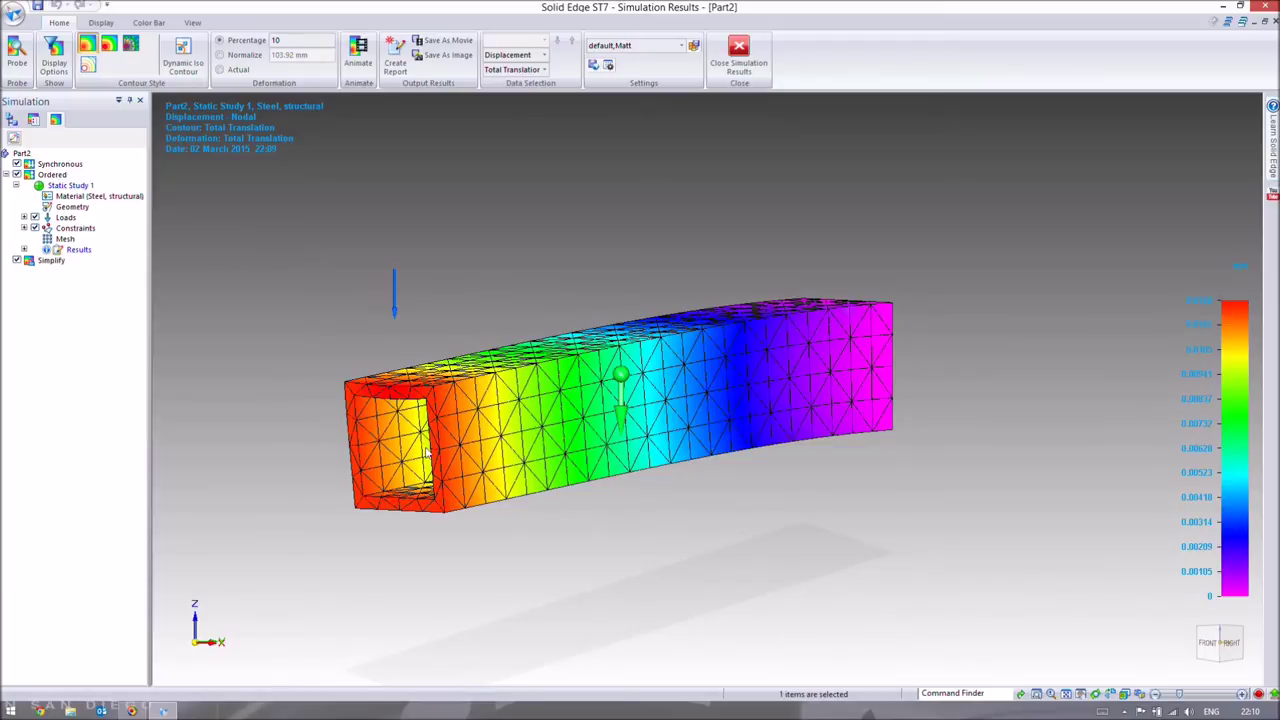
pyautogui.scroll(2, 444, 366)
pyautogui.scroll(6, 444, 366)
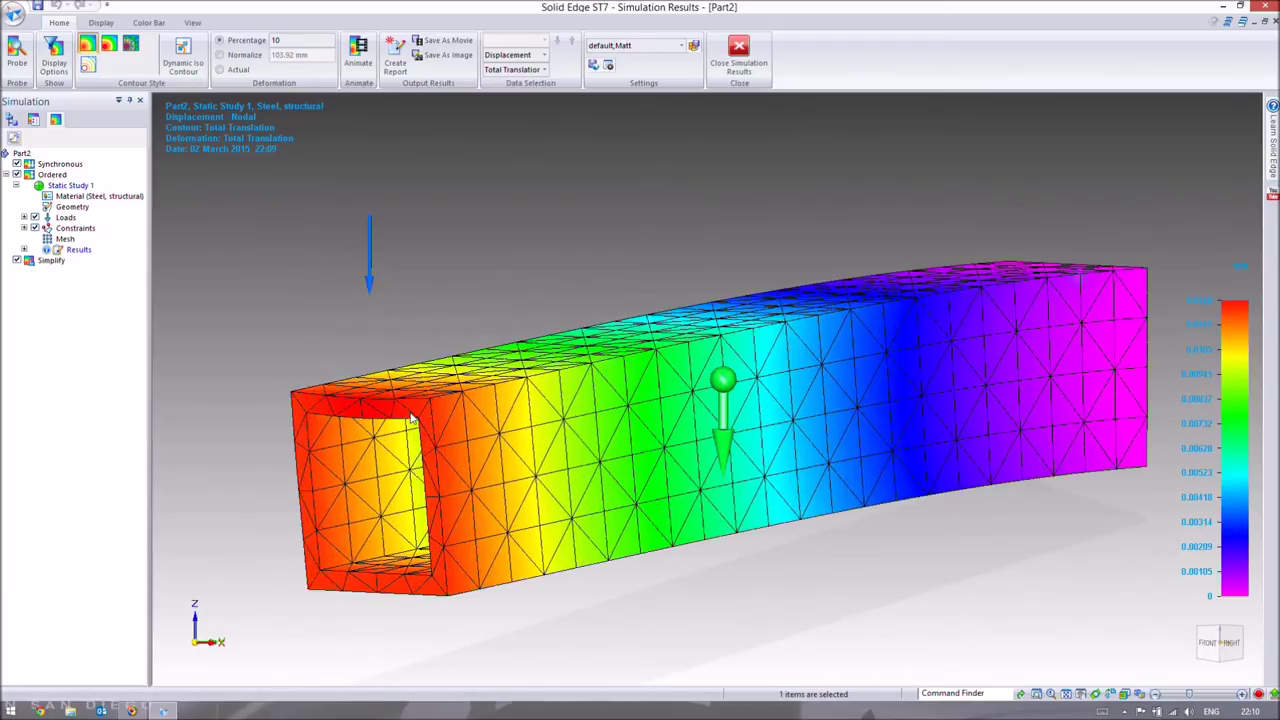
pyautogui.scroll(-5, 370, 405)
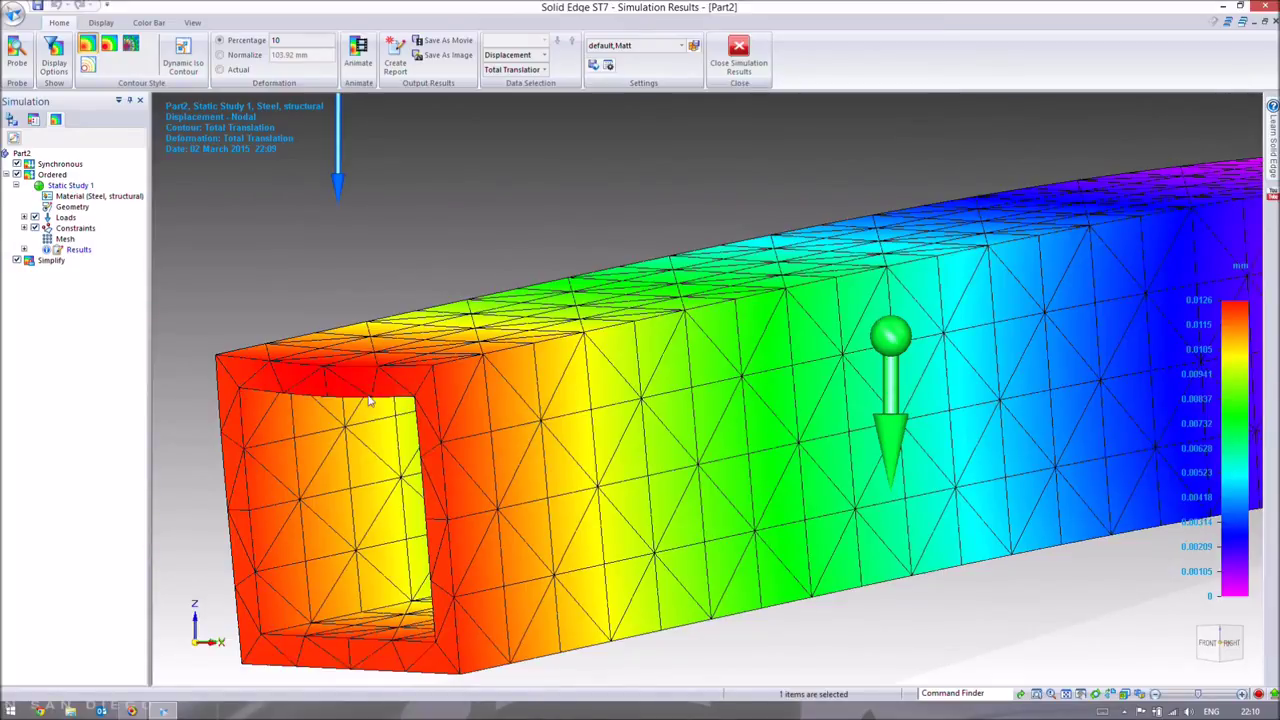
pyautogui.scroll(-3, 409, 408)
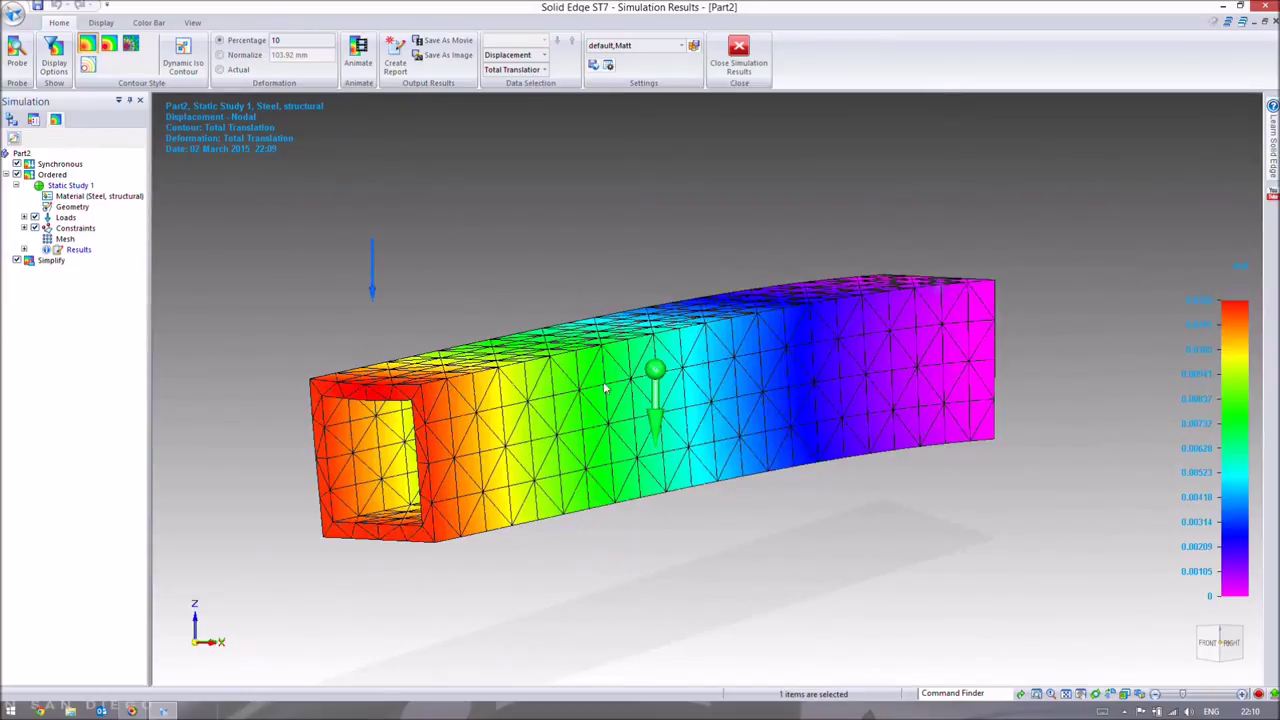
pyautogui.moveTo(866, 371); pyautogui.dragTo(308, 444, button='middle')
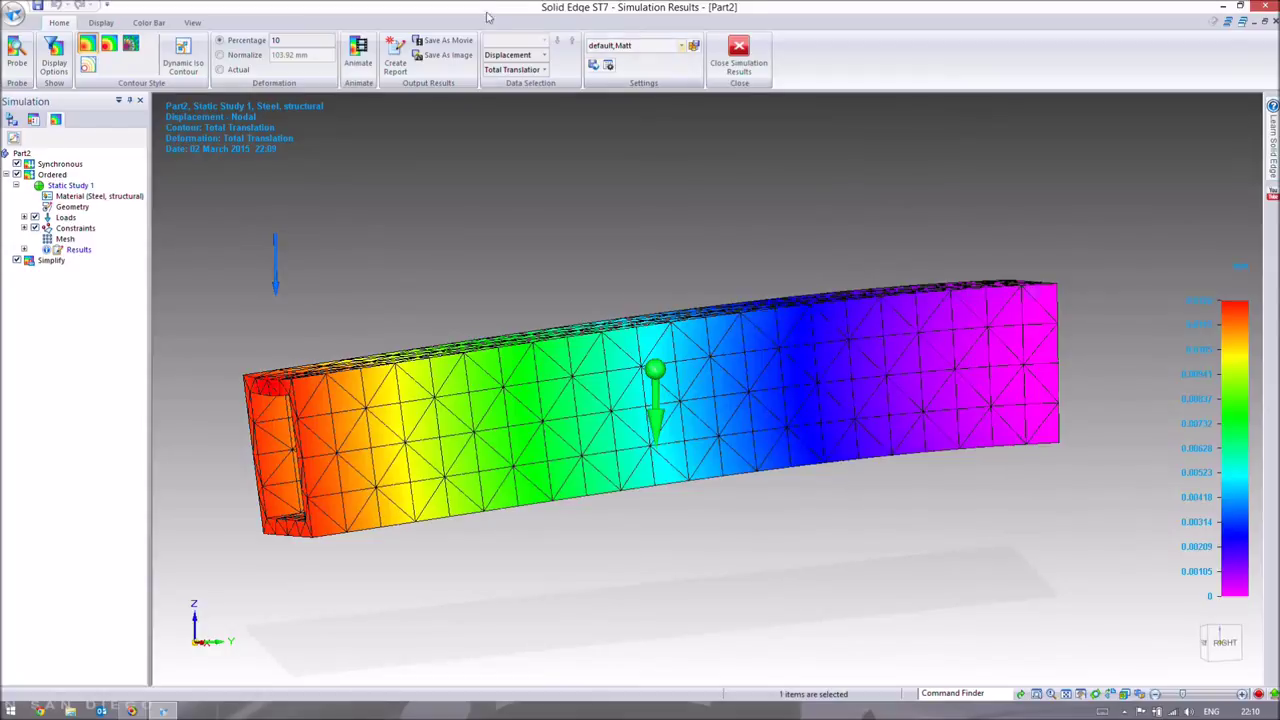
# Display the Von Mises stress results, examine both ends of the beam, and close the simulation results
pyautogui.click(540, 55)
pyautogui.click(533, 77)
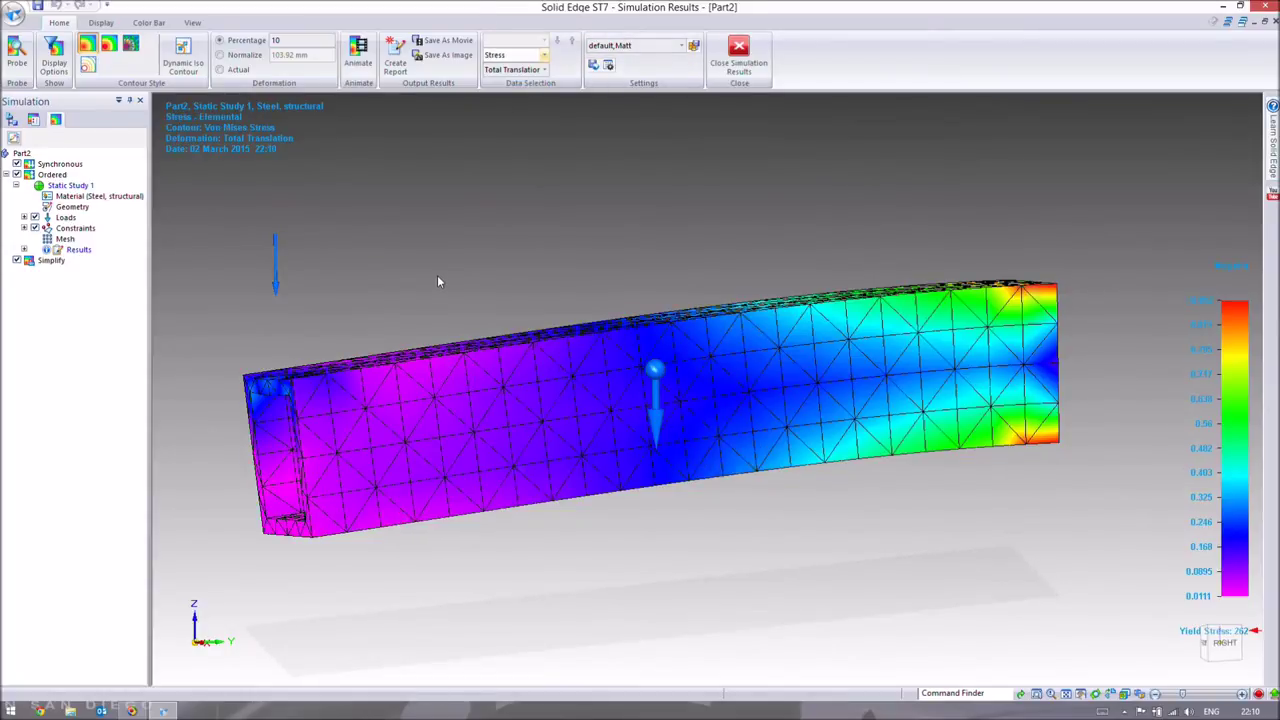
pyautogui.moveTo(437, 269); pyautogui.dragTo(473, 352, button='middle')
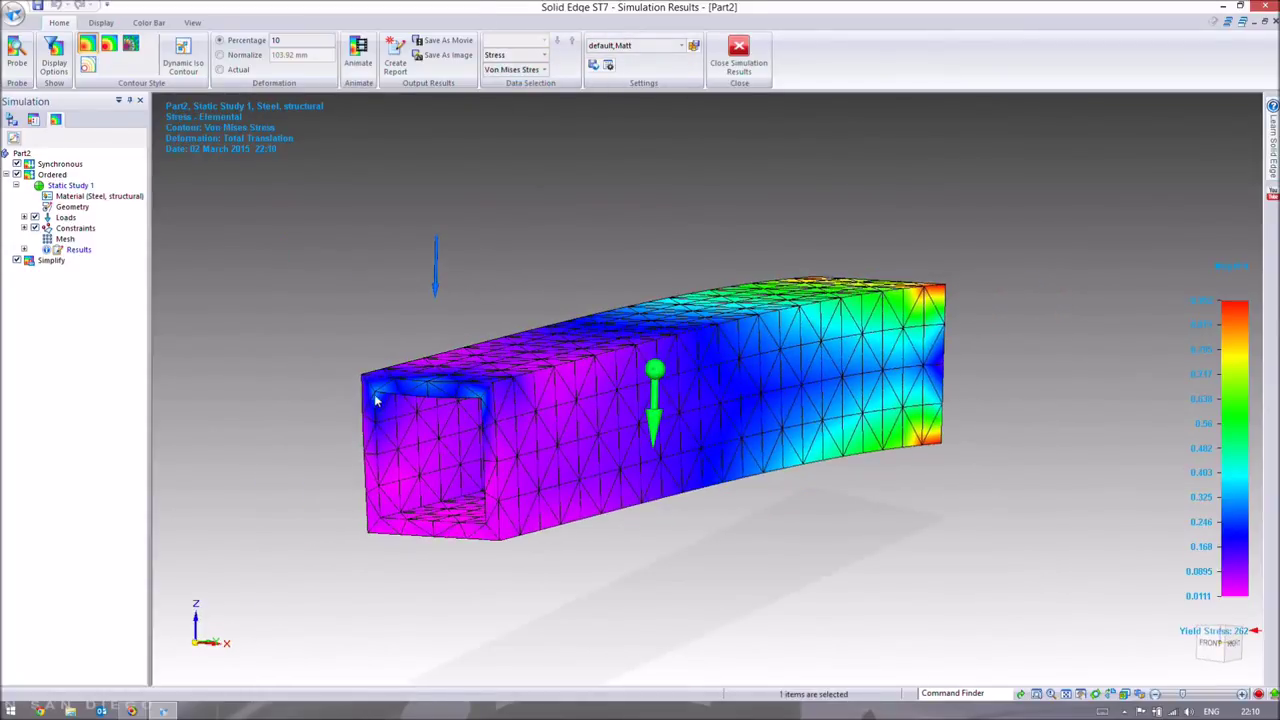
pyautogui.moveTo(902, 310); pyautogui.dragTo(975, 200, button='middle')
pyautogui.moveTo(1015, 245); pyautogui.dragTo(600, 440, button='middle')
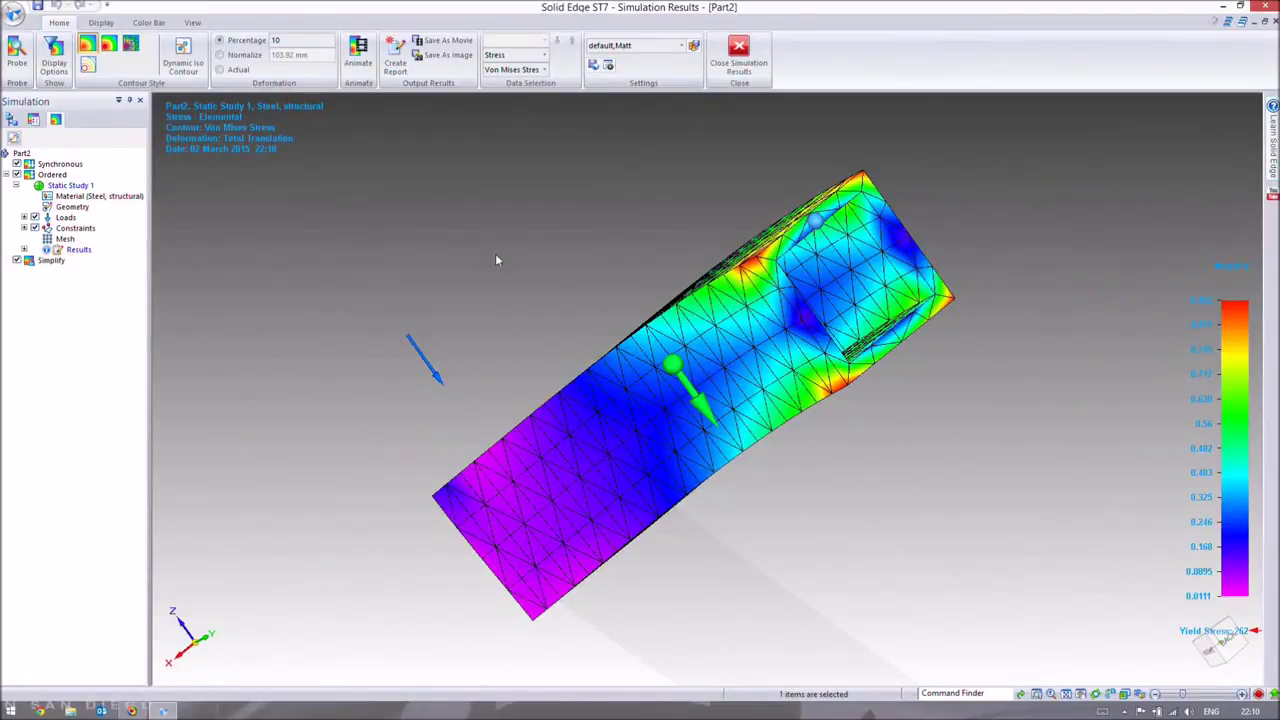
pyautogui.moveTo(653, 188); pyautogui.dragTo(731, 123, button='middle')
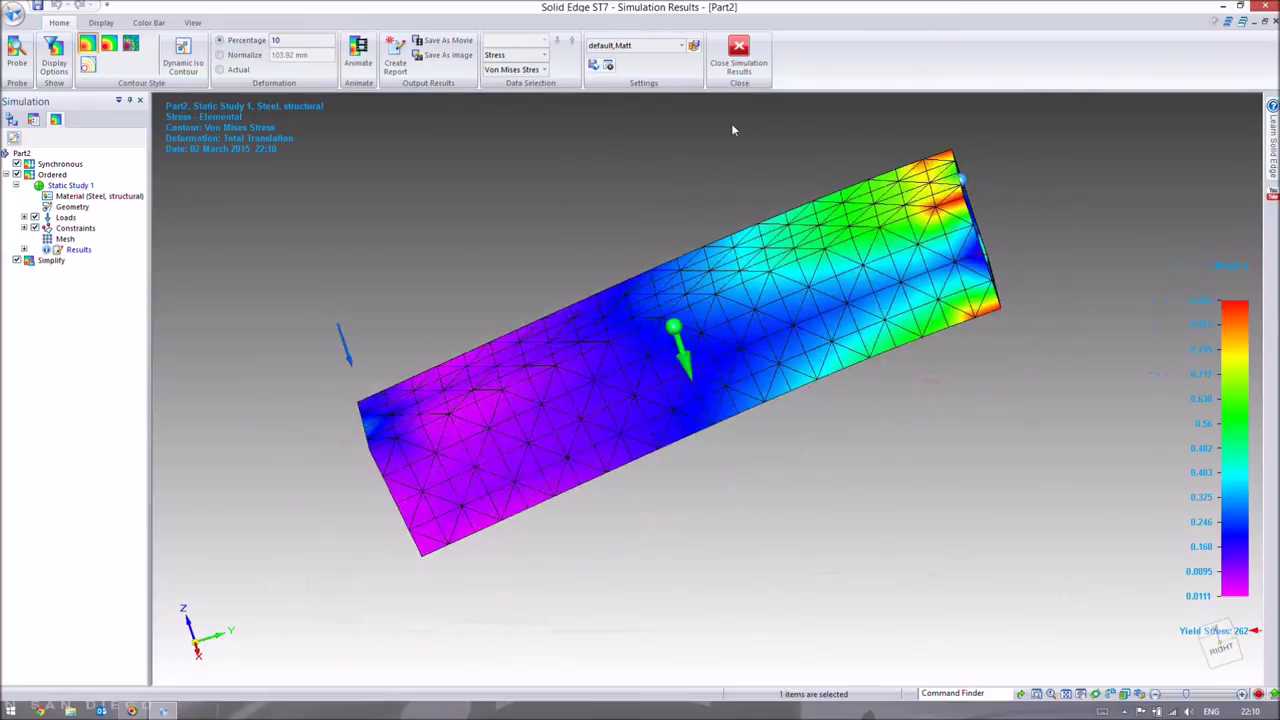
pyautogui.click(731, 62)
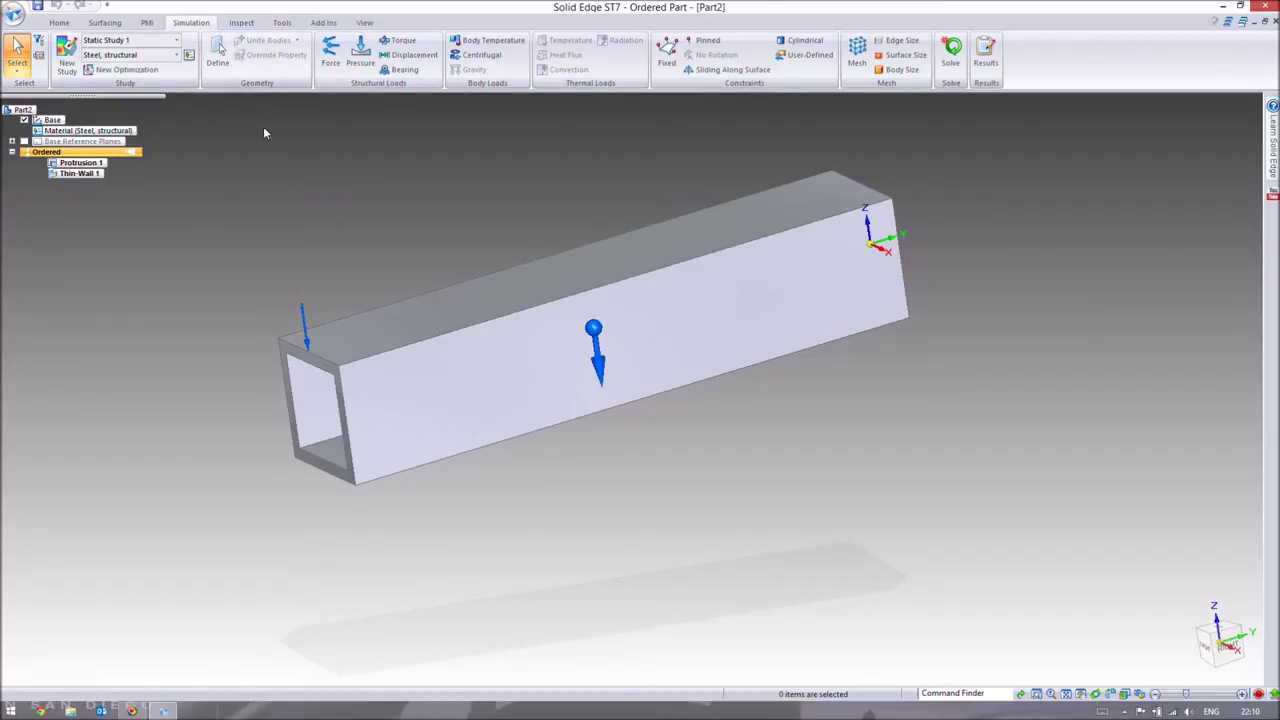
# Create a Steady State Heat Transfer study with a tetrahedral mesh for the beam
pyautogui.click(66, 56)
pyautogui.click(662, 352)
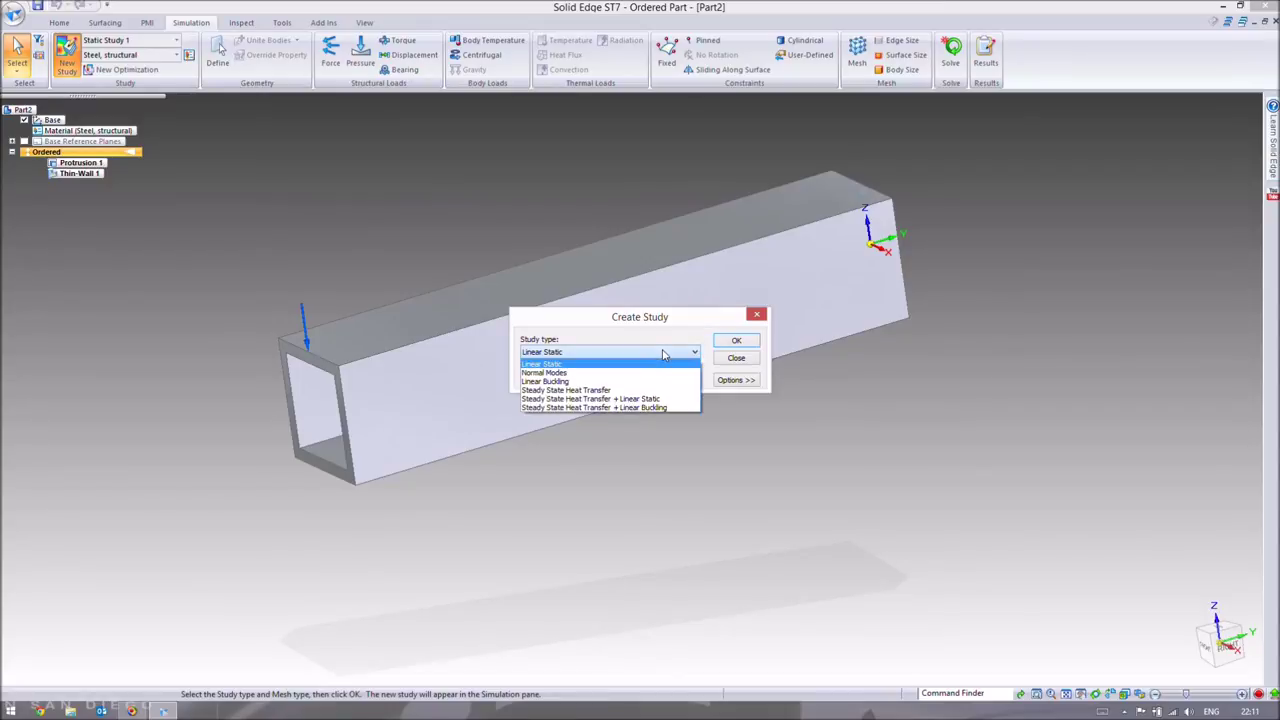
pyautogui.click(606, 392)
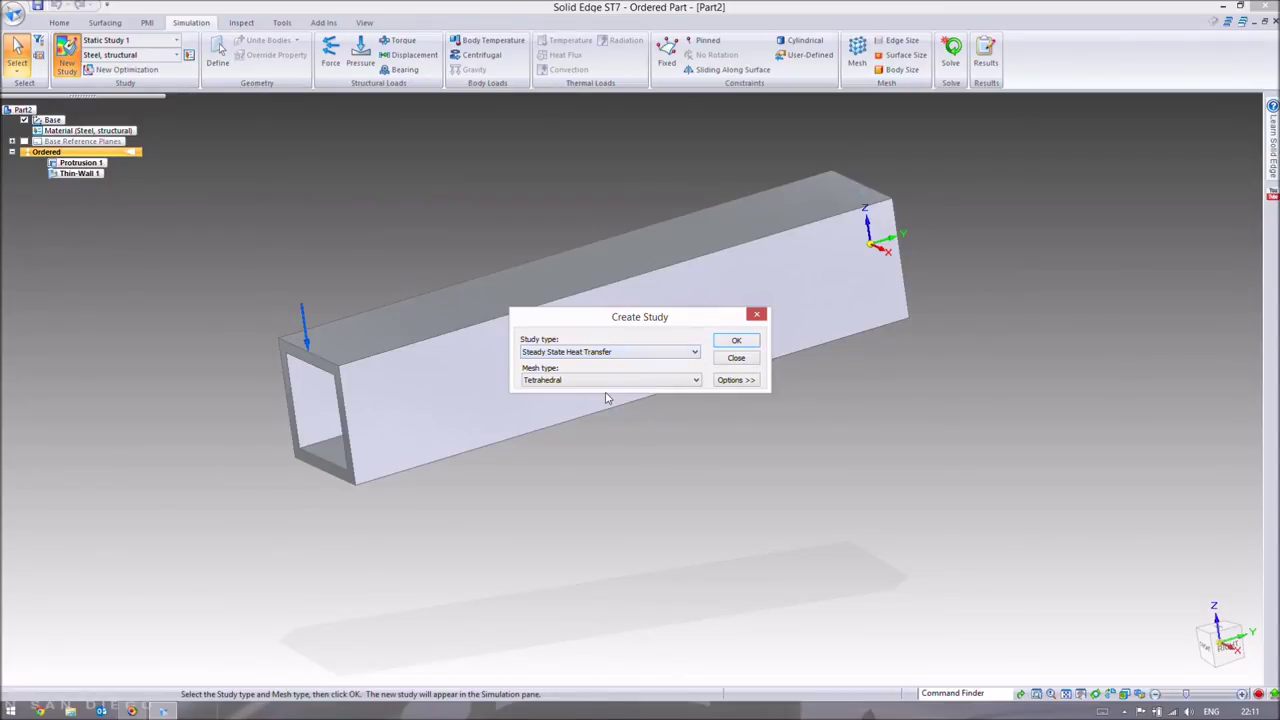
pyautogui.click(736, 340)
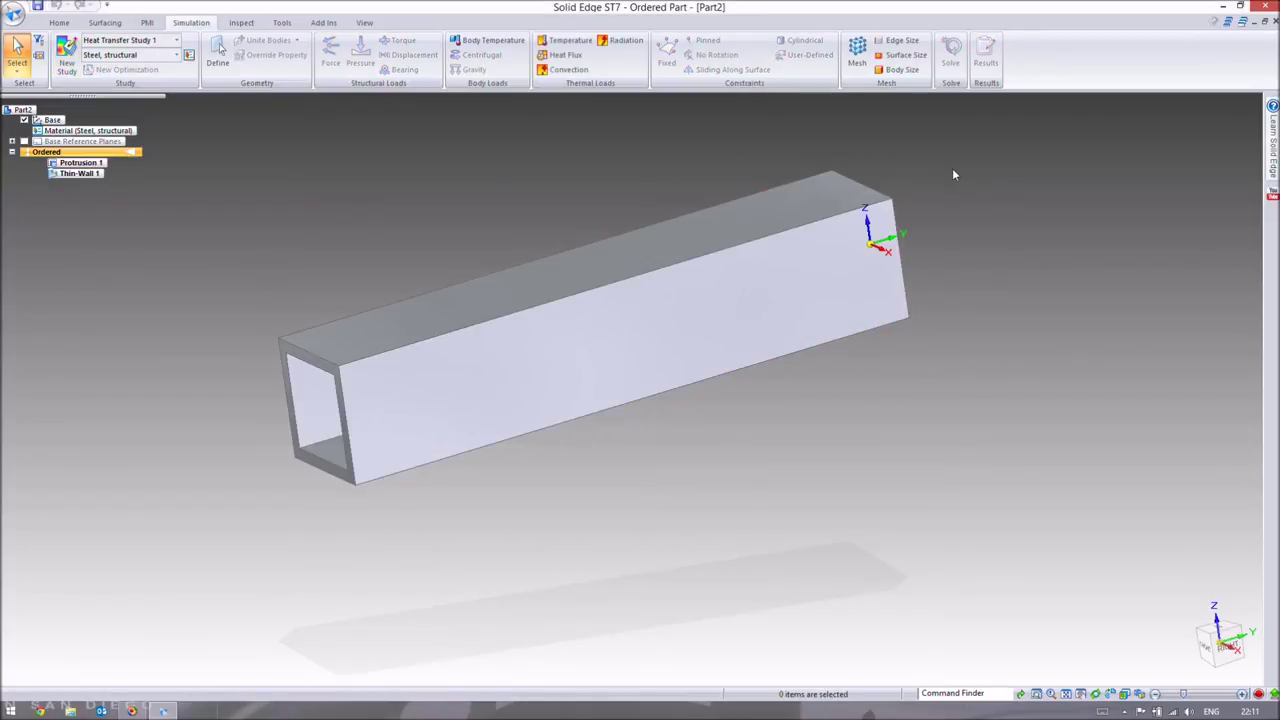
pyautogui.hotkey('ctrl', 'f')
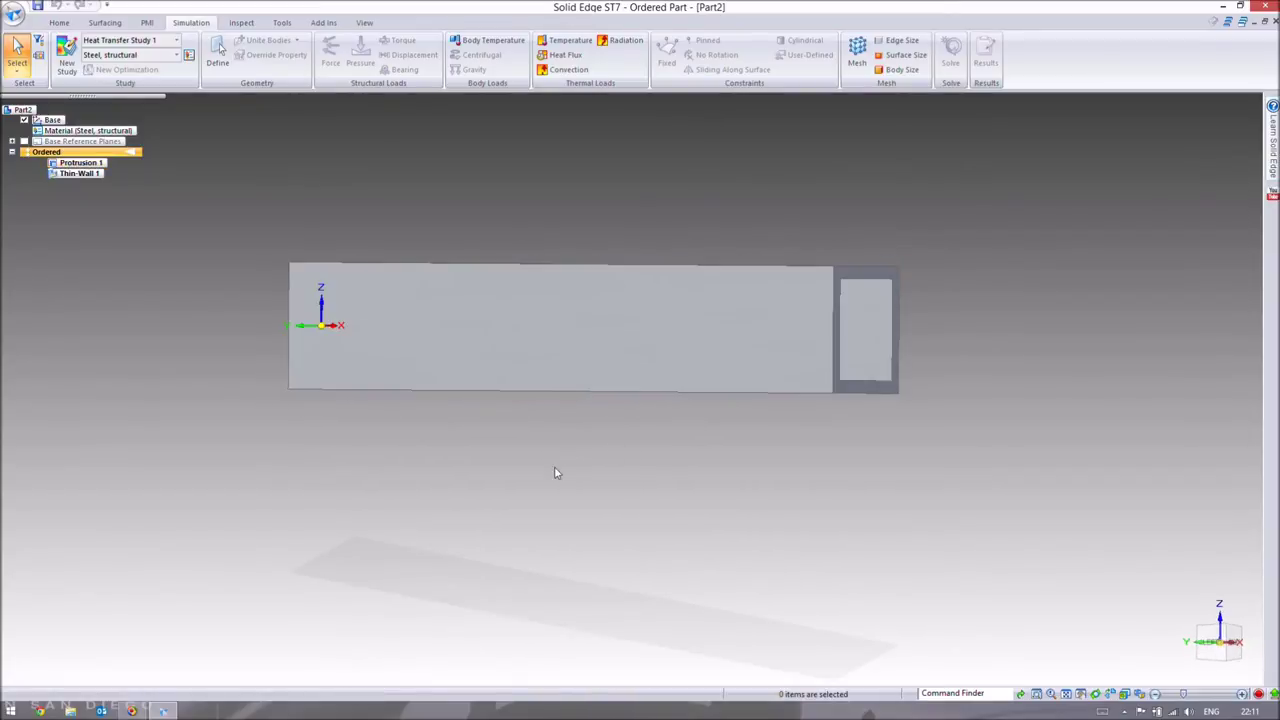
pyautogui.hotkey('ctrl', 'i')
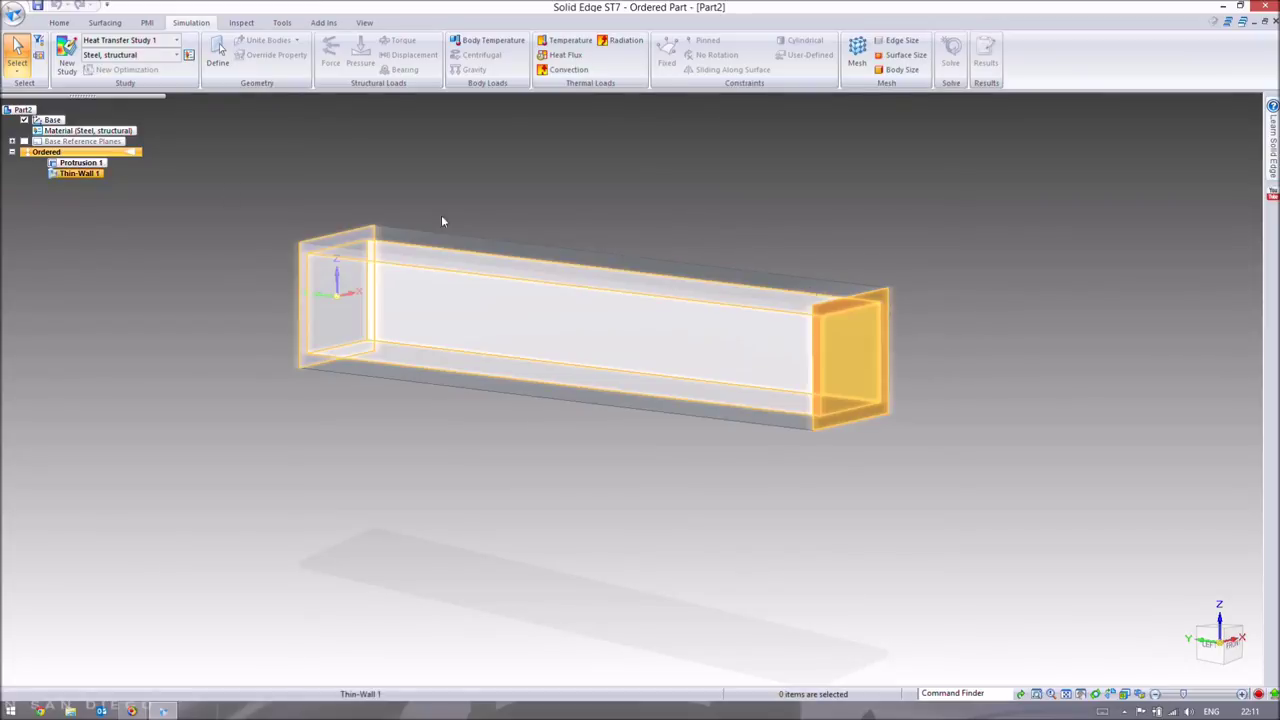
# Apply a 120 °C temperature load to the beam's end face farthest from the origin
pyautogui.moveTo(343, 220); pyautogui.dragTo(472, 237, button='middle')
pyautogui.moveTo(608, 166); pyautogui.dragTo(480, 143, button='middle')
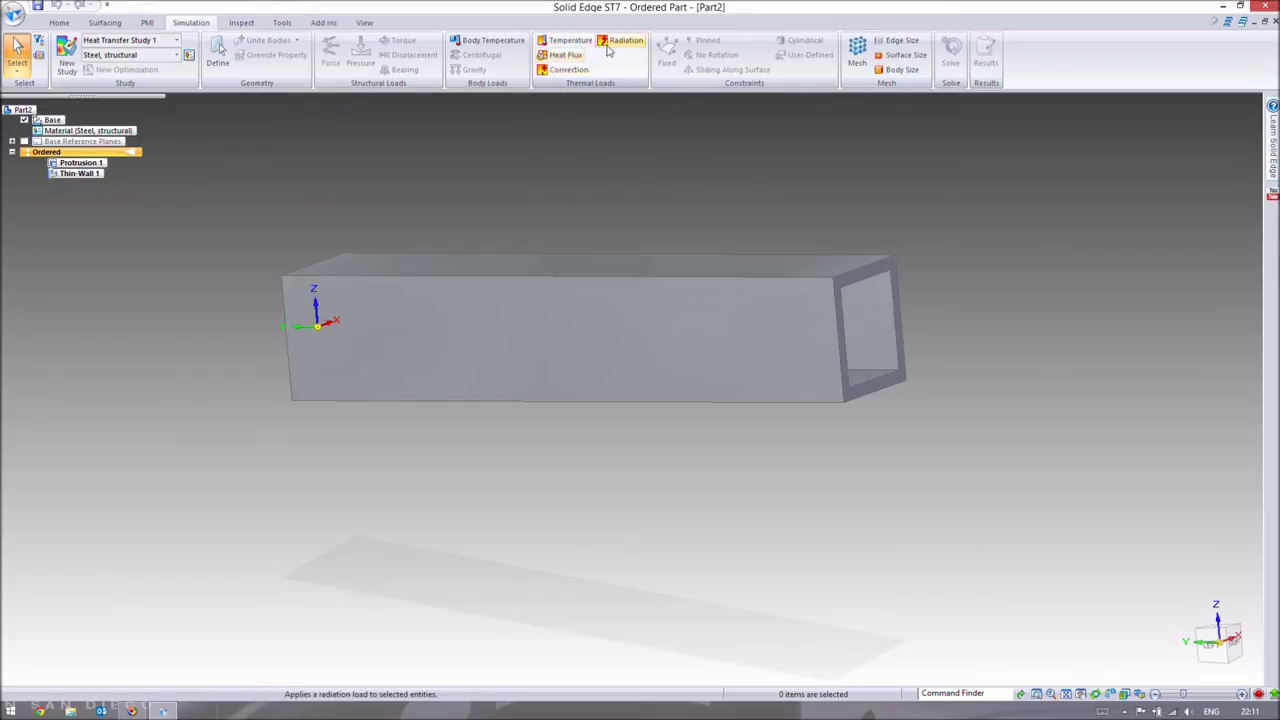
pyautogui.click(568, 41)
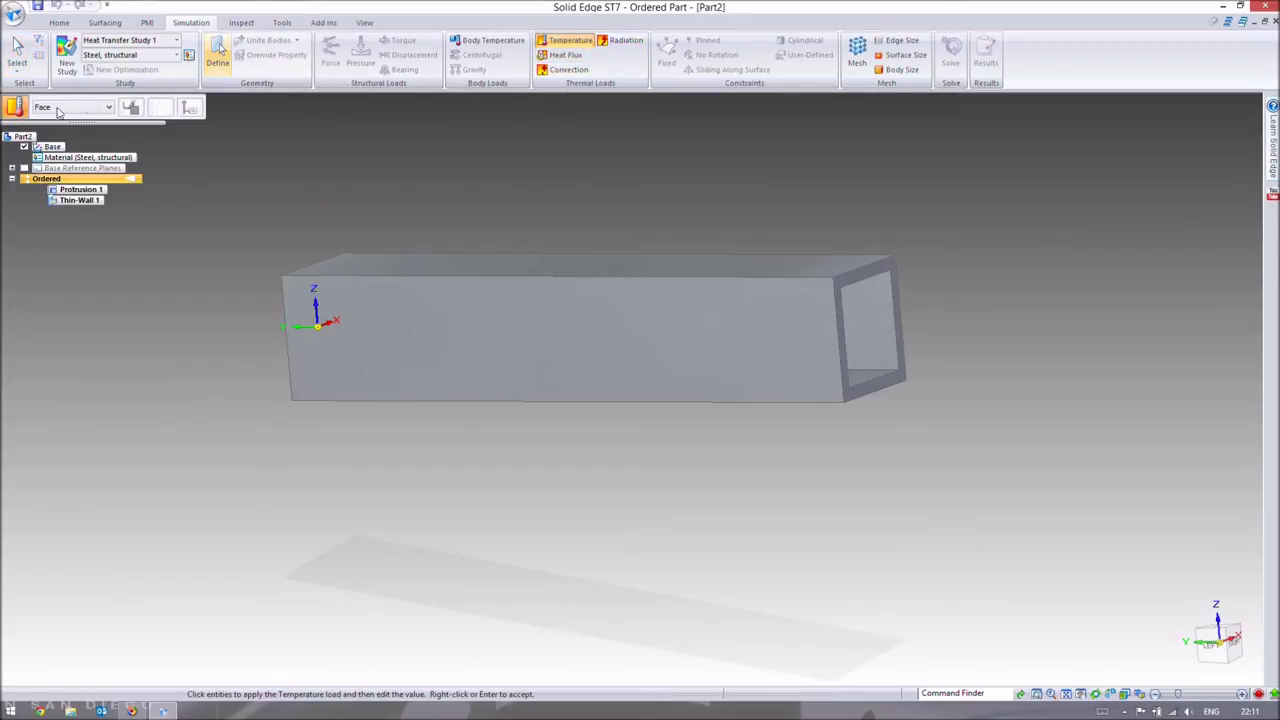
pyautogui.click(893, 262)
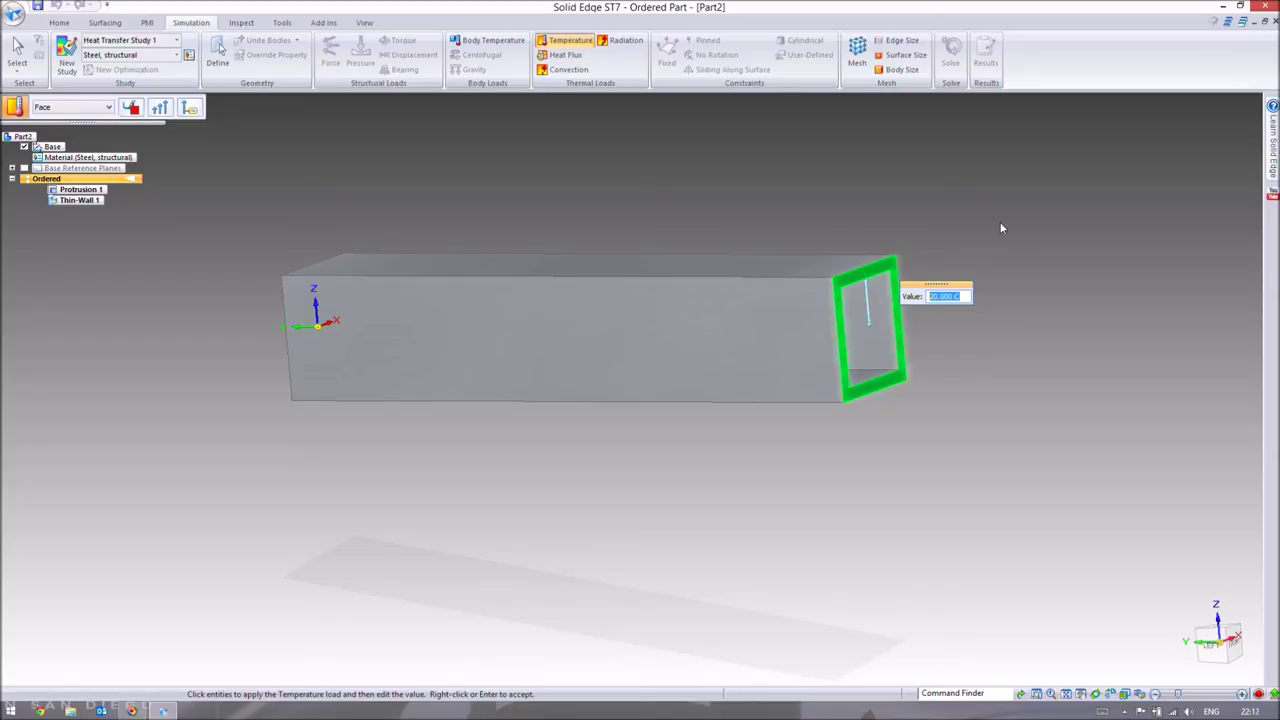
pyautogui.write('120')
pyautogui.press('Return')
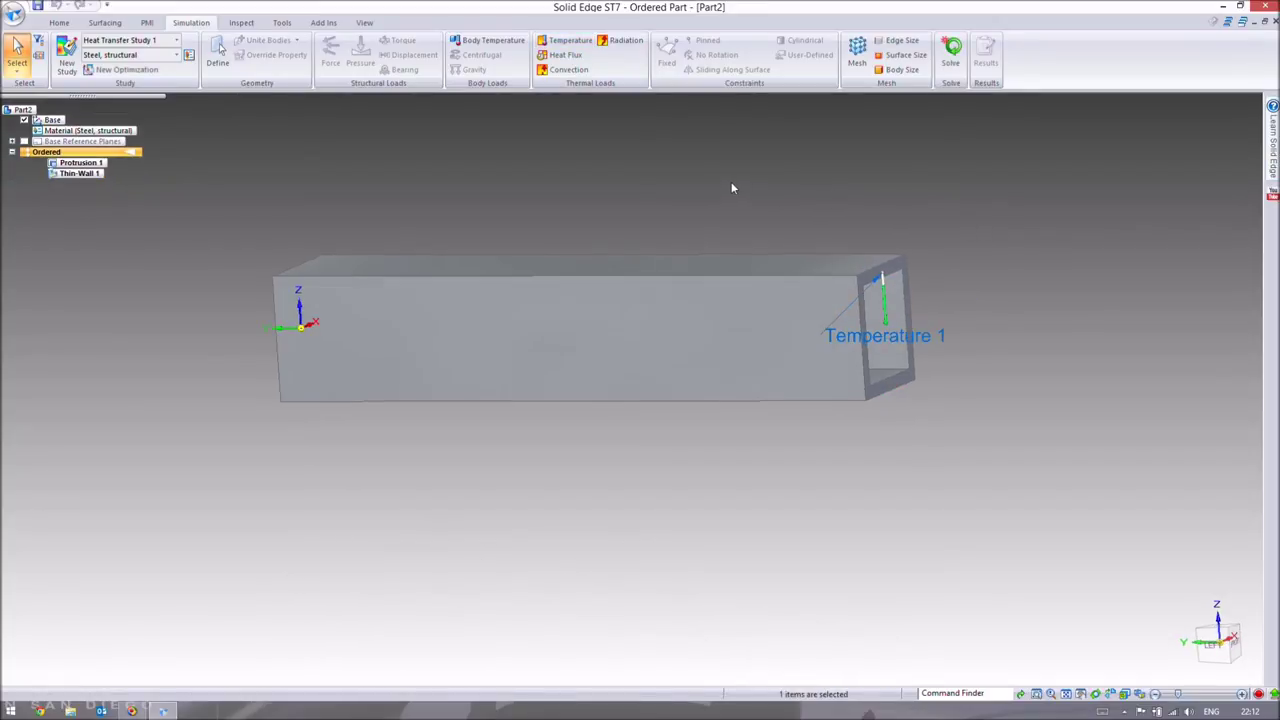
# Add a second temperature load with the default 20 °C to the opposite end face, at the origin end of the beam
pyautogui.click(898, 280)
pyautogui.moveTo(645, 208); pyautogui.dragTo(784, 172, button='middle')
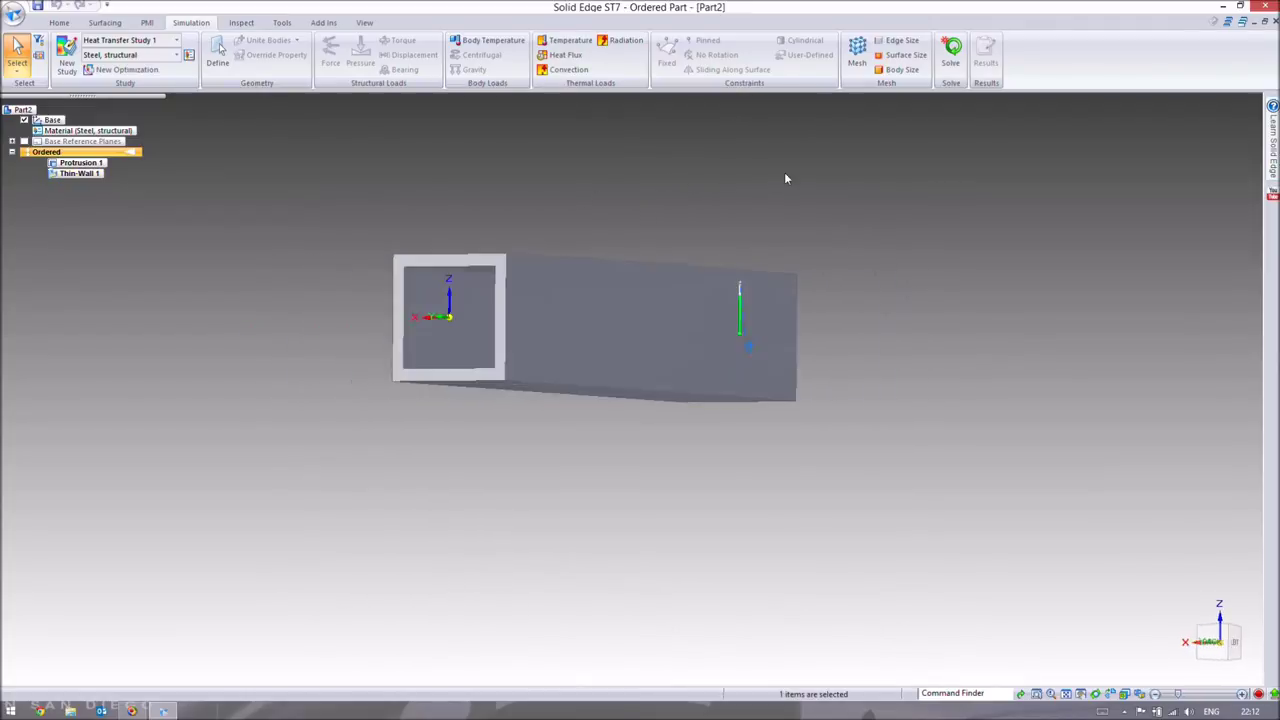
pyautogui.click(576, 44)
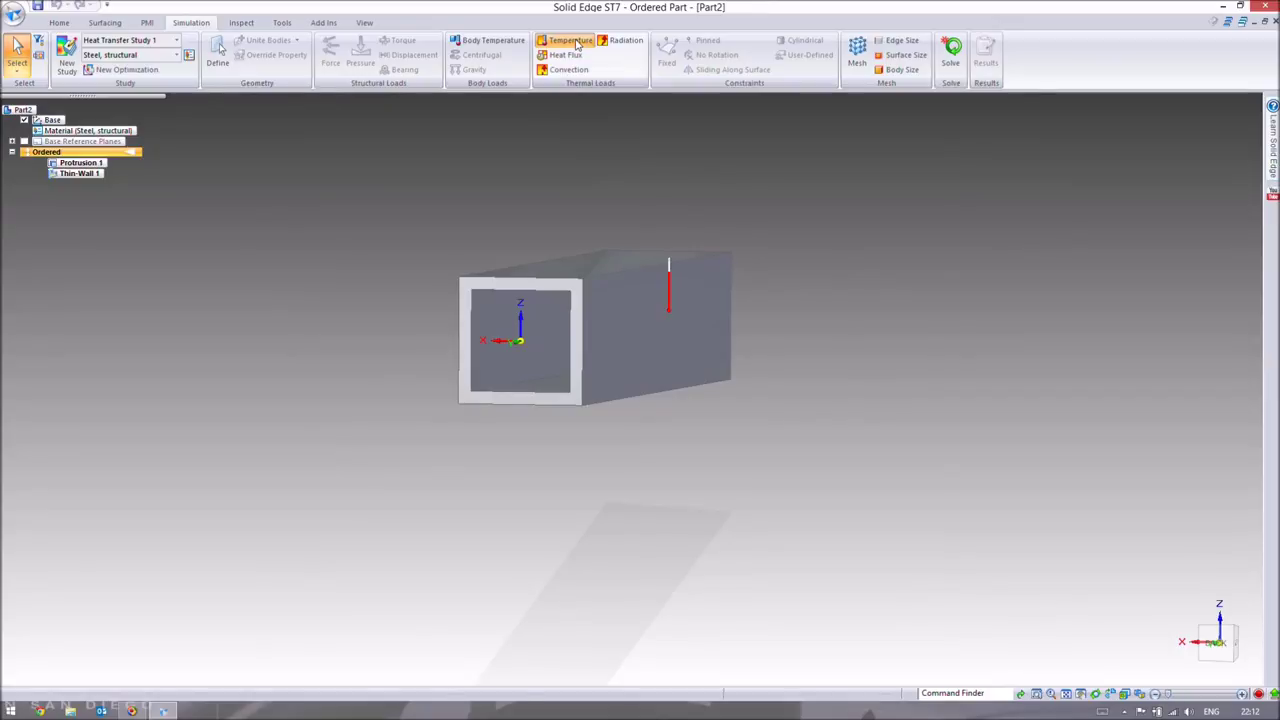
pyautogui.click(576, 297)
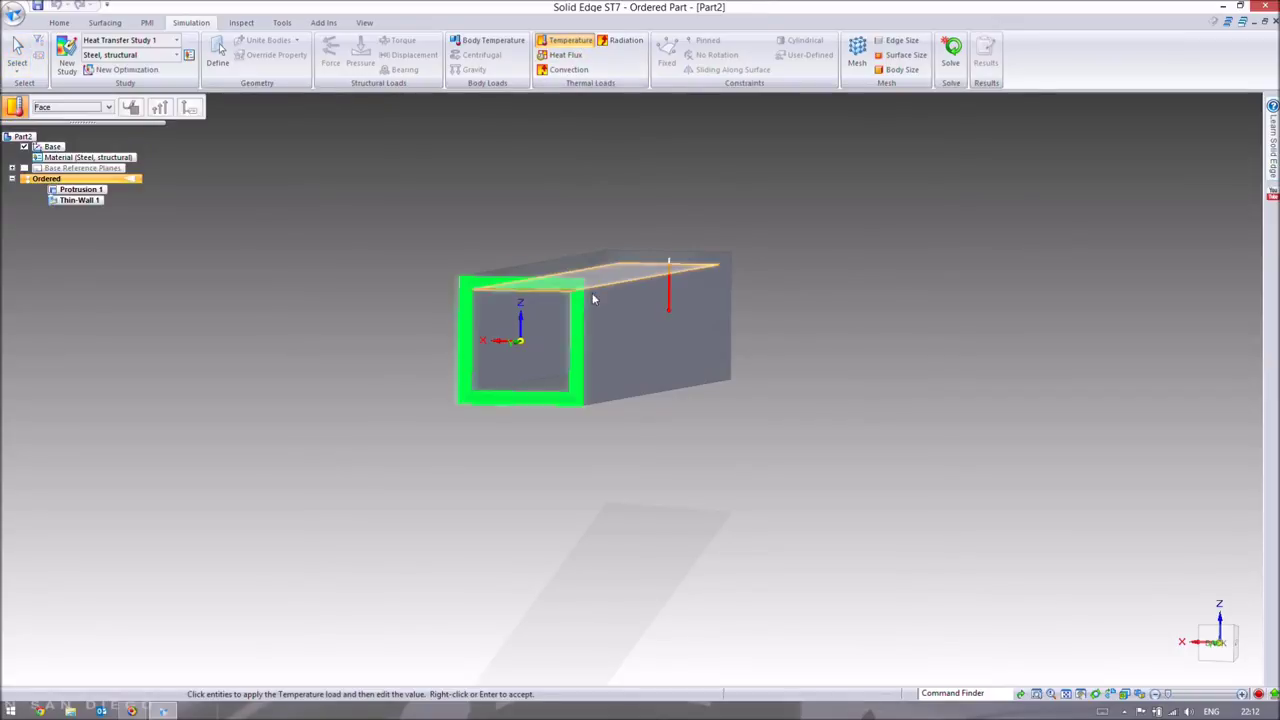
pyautogui.rightClick(735, 313)
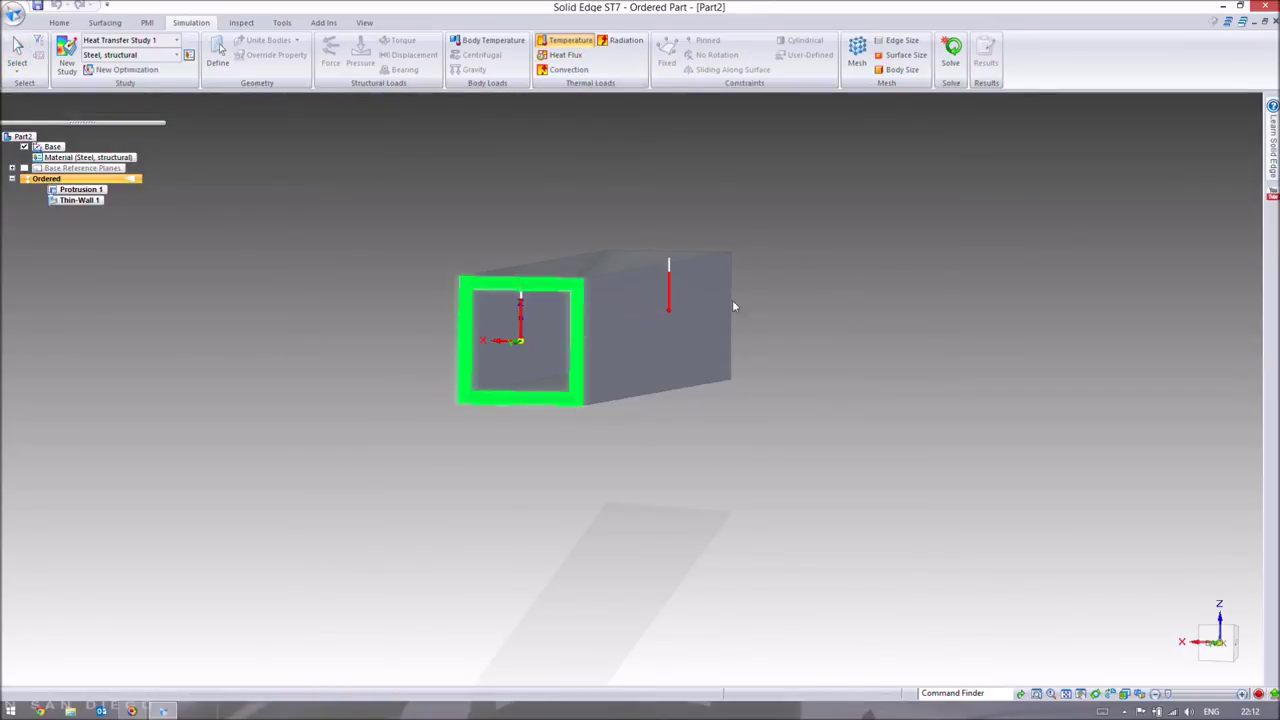
# Mesh the beam with a subjective mesh size of 7 and solve the heat transfer study
pyautogui.click(855, 68)
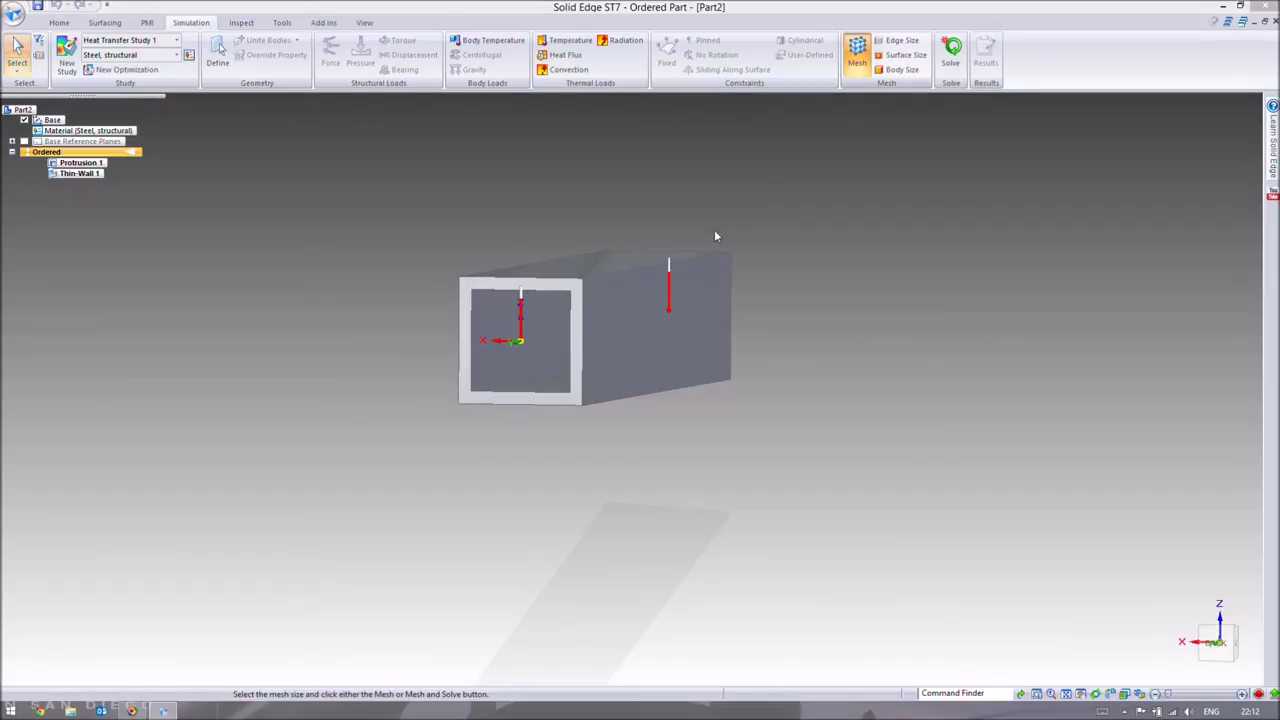
pyautogui.moveTo(855, 215)
pyautogui.moveTo(855, 215); pyautogui.dragTo(875, 212)
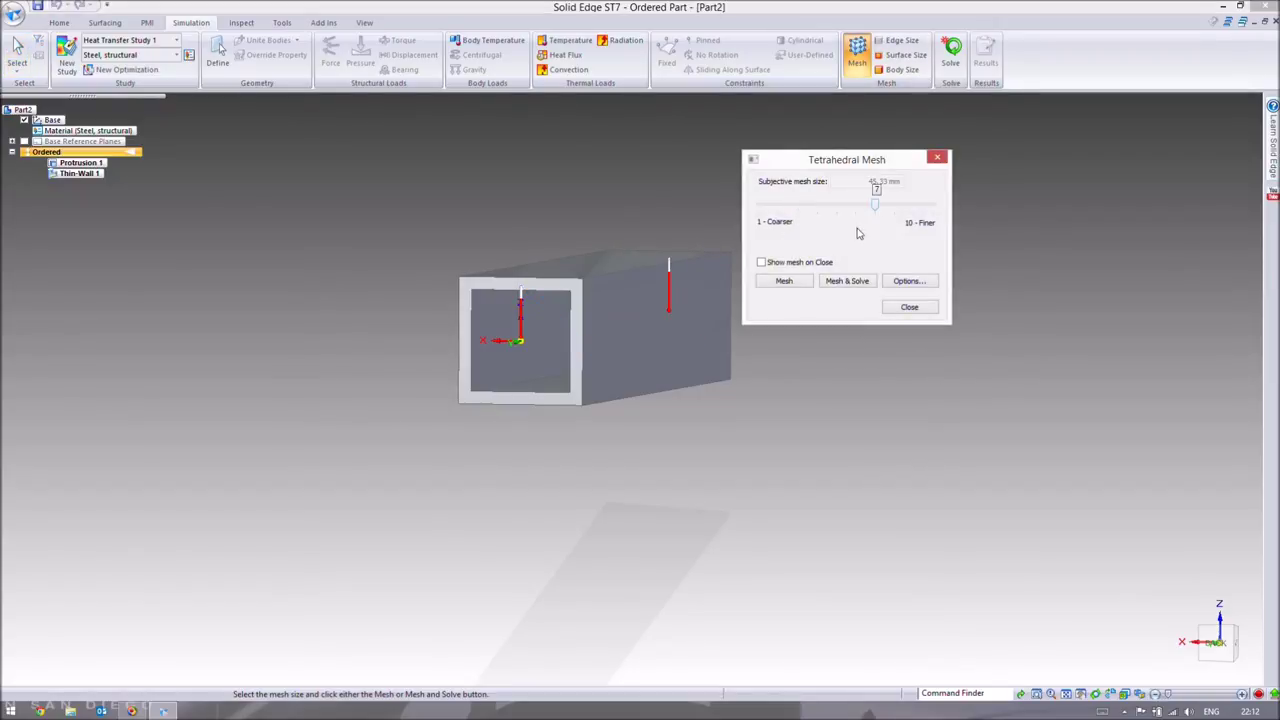
pyautogui.click(841, 281)
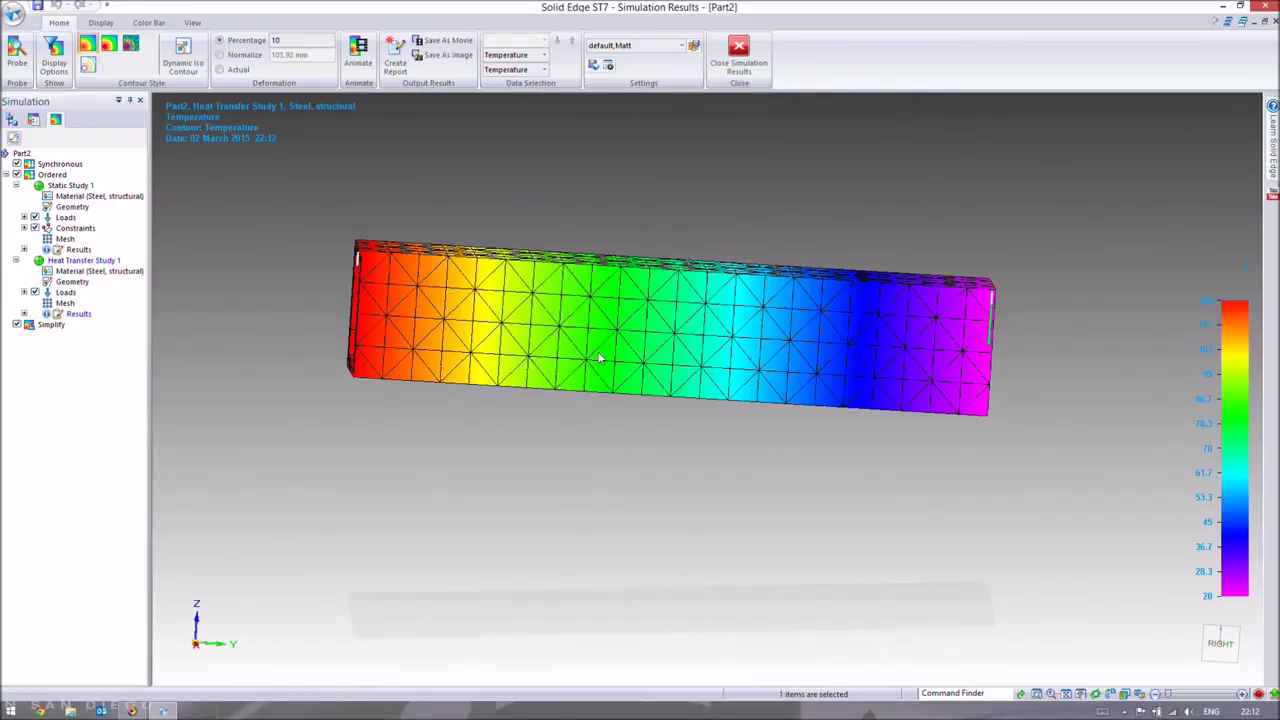
# Examine the temperature contour plot along the beam from the side, at the hot end and in isometric view
pyautogui.moveTo(690, 345); pyautogui.dragTo(538, 364, button='middle')
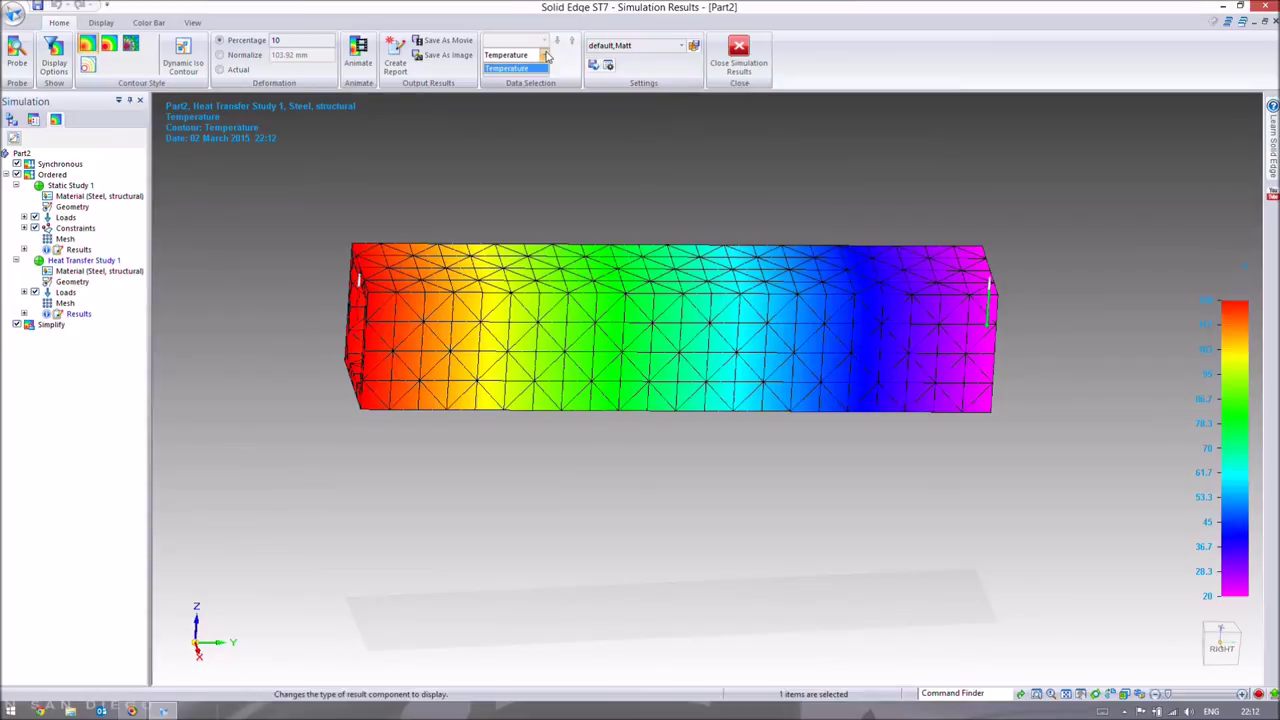
pyautogui.moveTo(623, 278); pyautogui.dragTo(781, 272, button='middle')
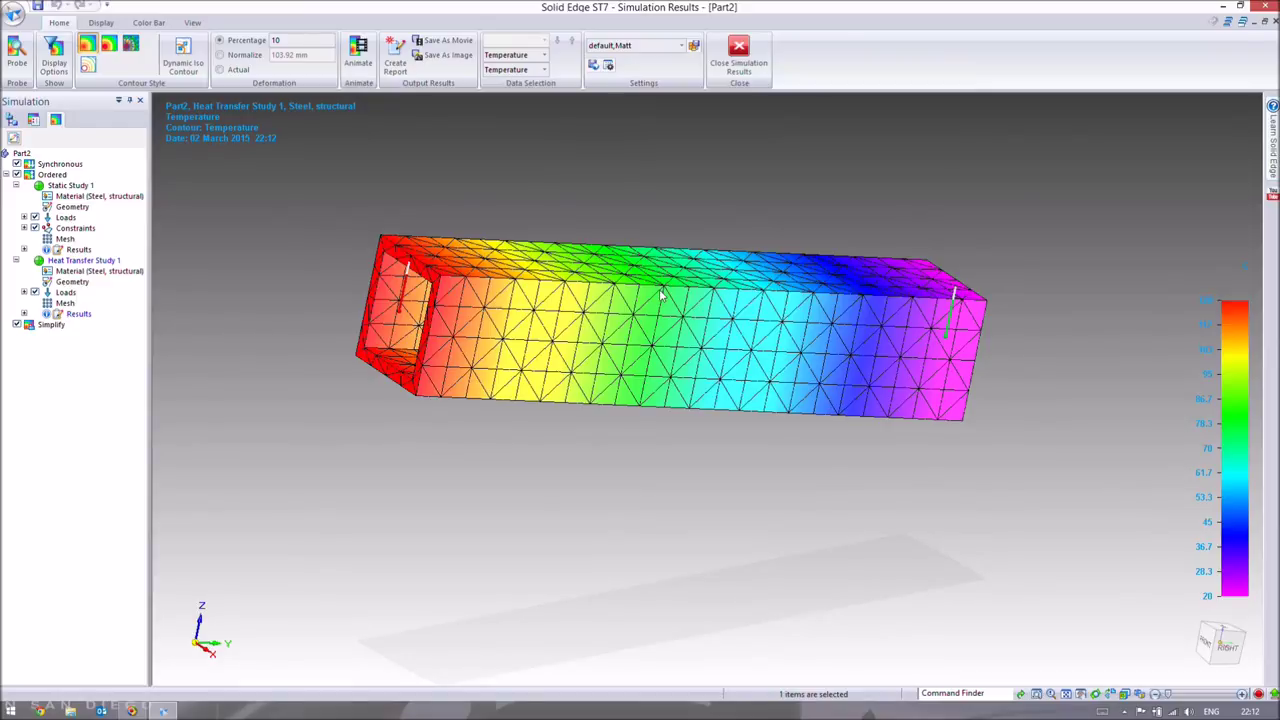
pyautogui.hotkey('ctrl', 'i')
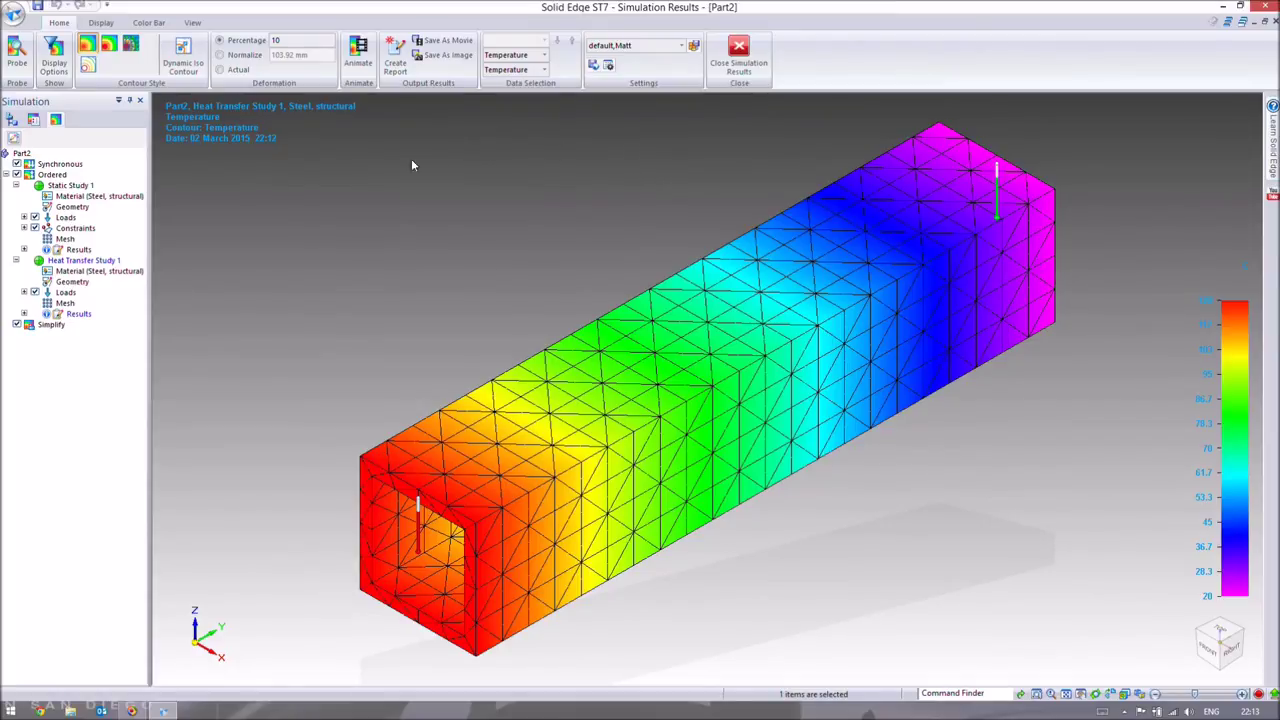
# Animate the temperature results and pause at several frames to examine how the heat spreads along the beam
pyautogui.click(358, 55)
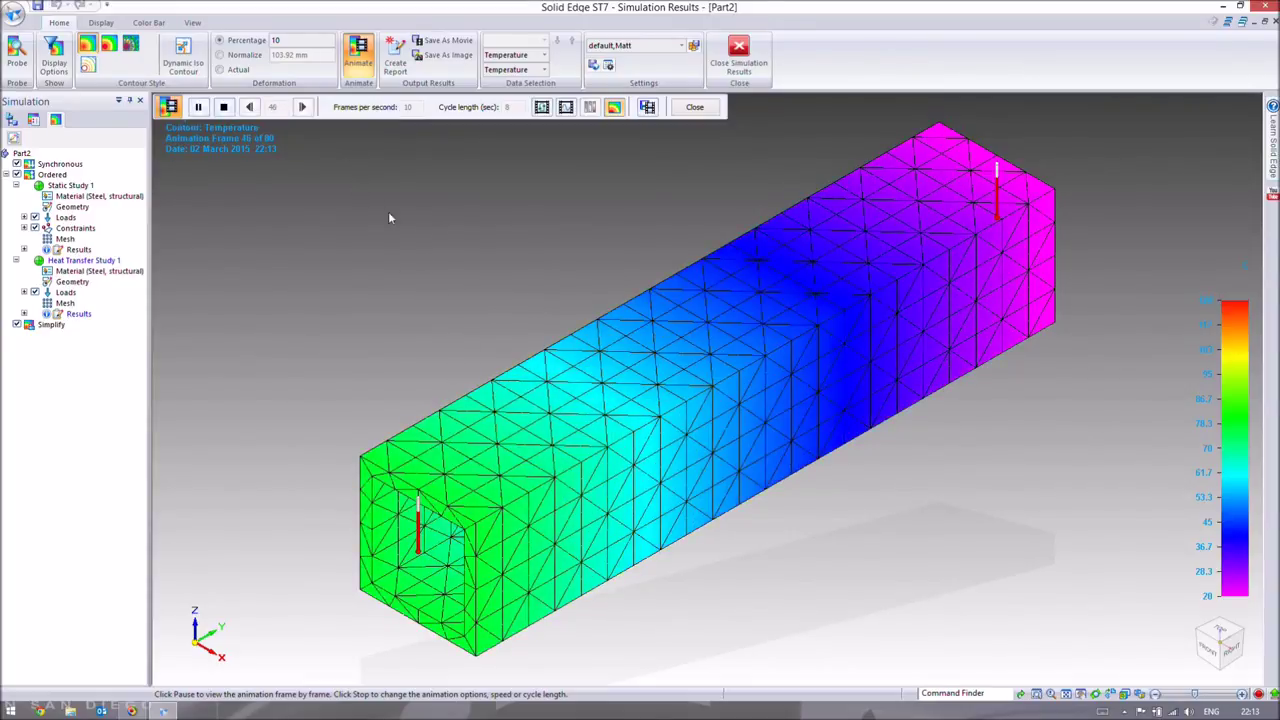
pyautogui.click(200, 110)
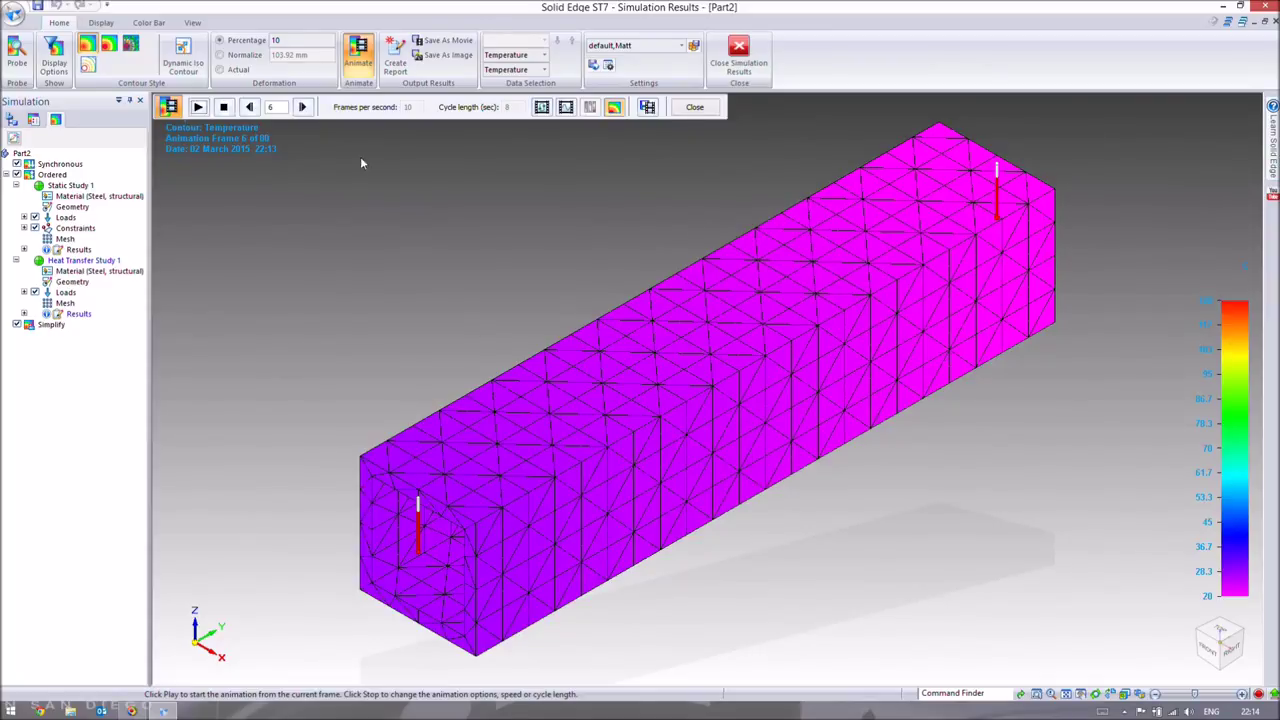
pyautogui.click(200, 107)
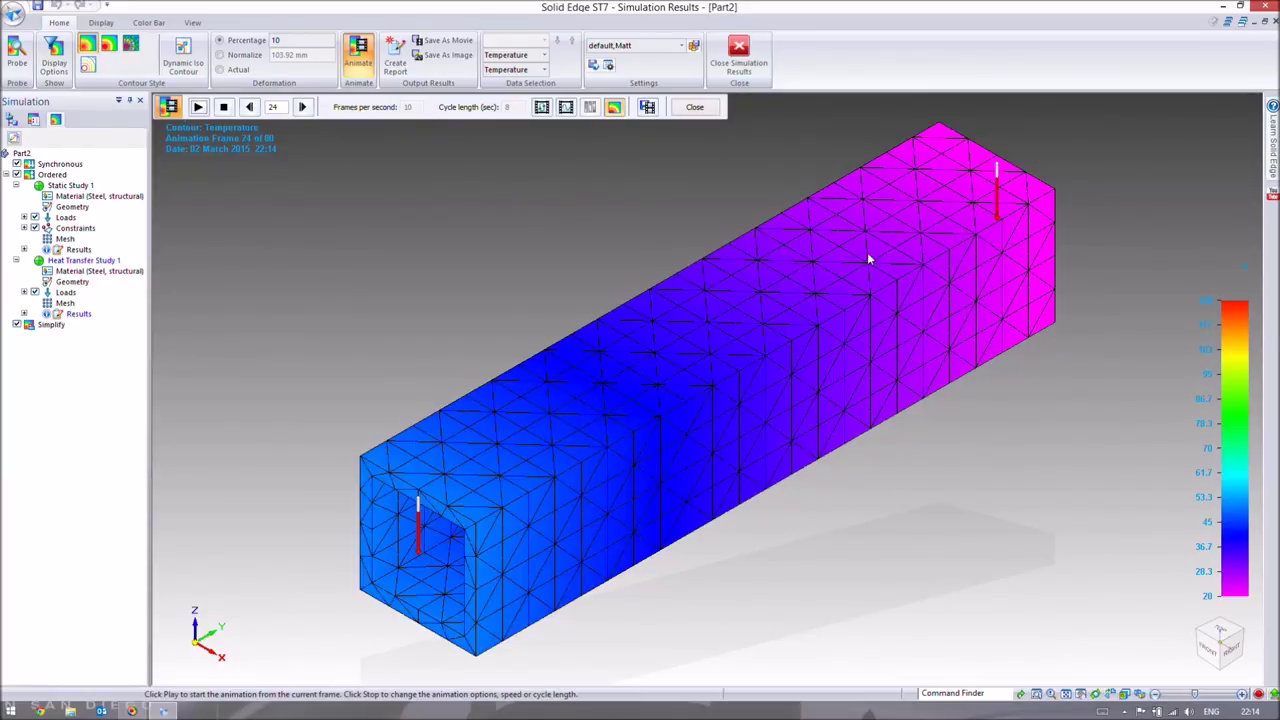
pyautogui.click(205, 107)
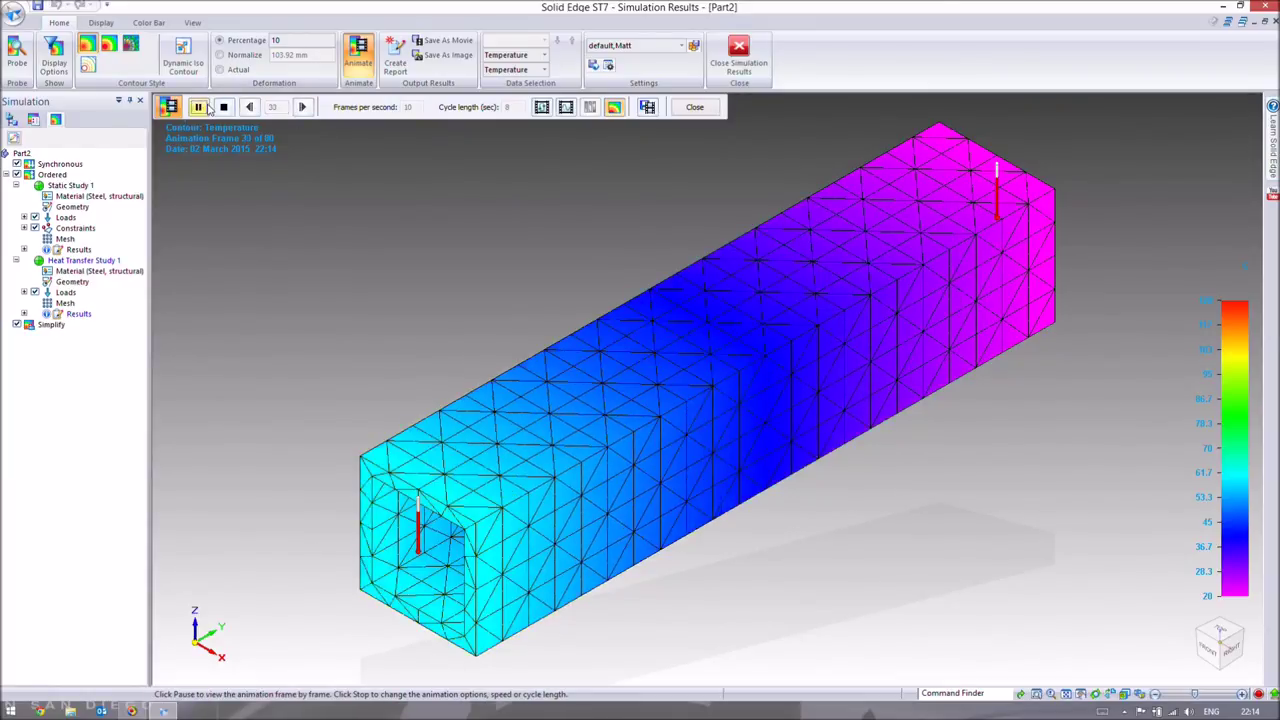
pyautogui.click(205, 107)
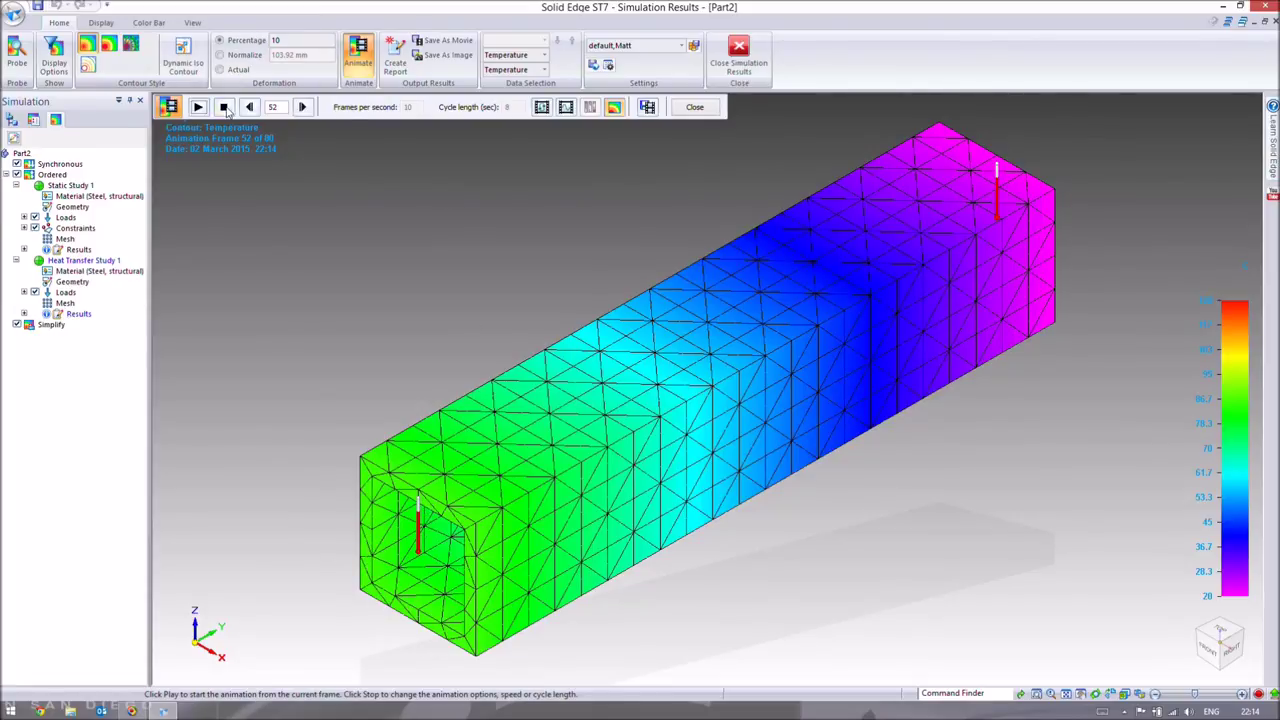
pyautogui.click(198, 107)
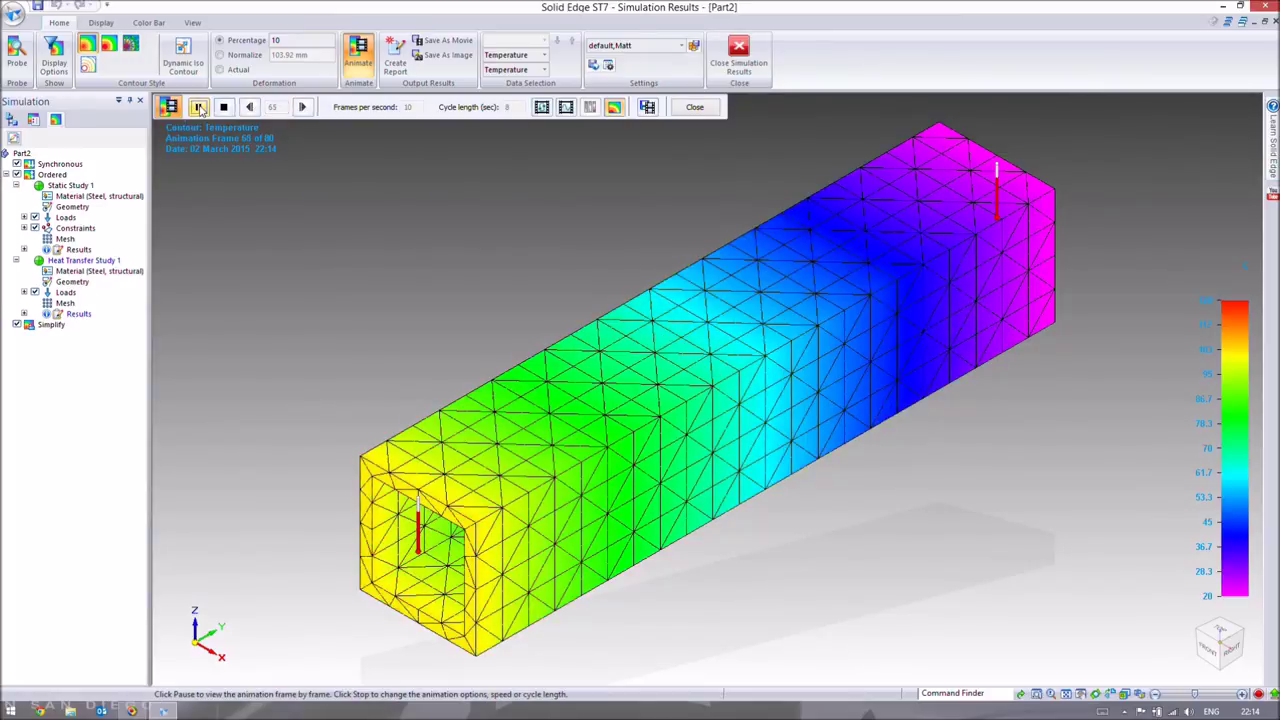
pyautogui.click(198, 107)
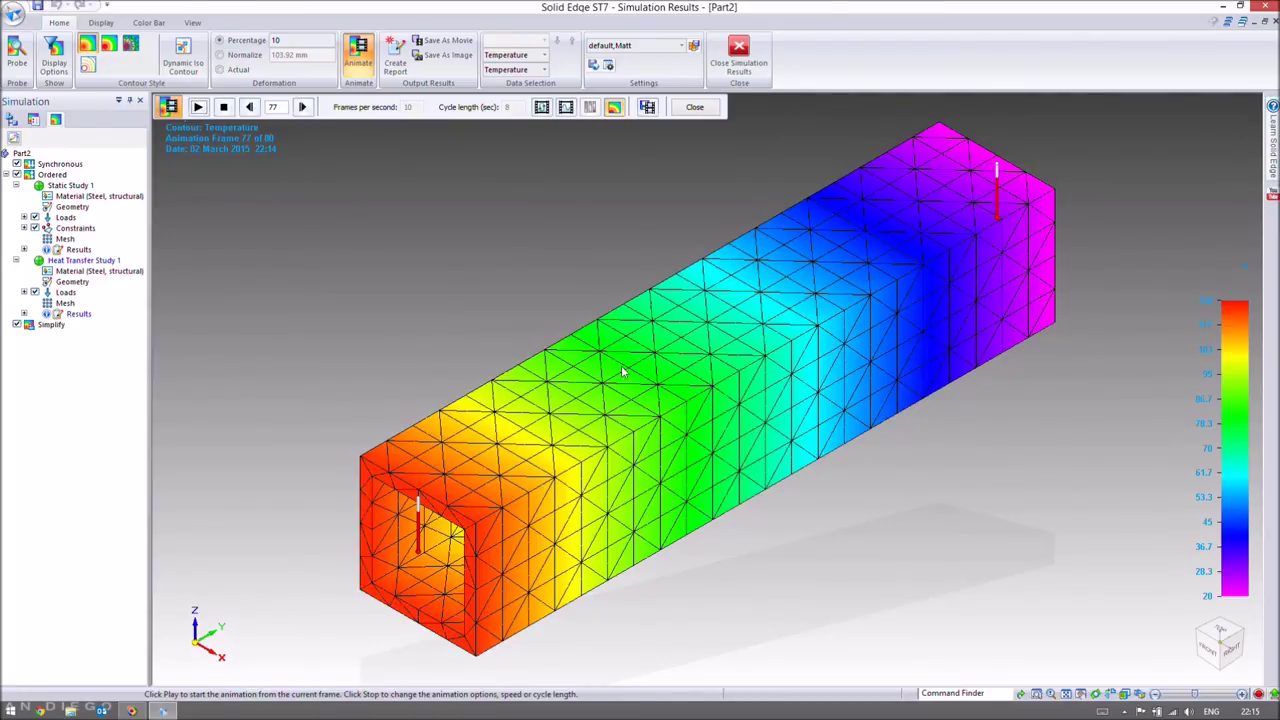
# Close the temperature animation and leave the simulation results to return to the part model
pyautogui.click(694, 107)
pyautogui.scroll(-2, 541, 234)
pyautogui.moveTo(775, 338); pyautogui.dragTo(720, 155, button='middle')
pyautogui.click(739, 55)
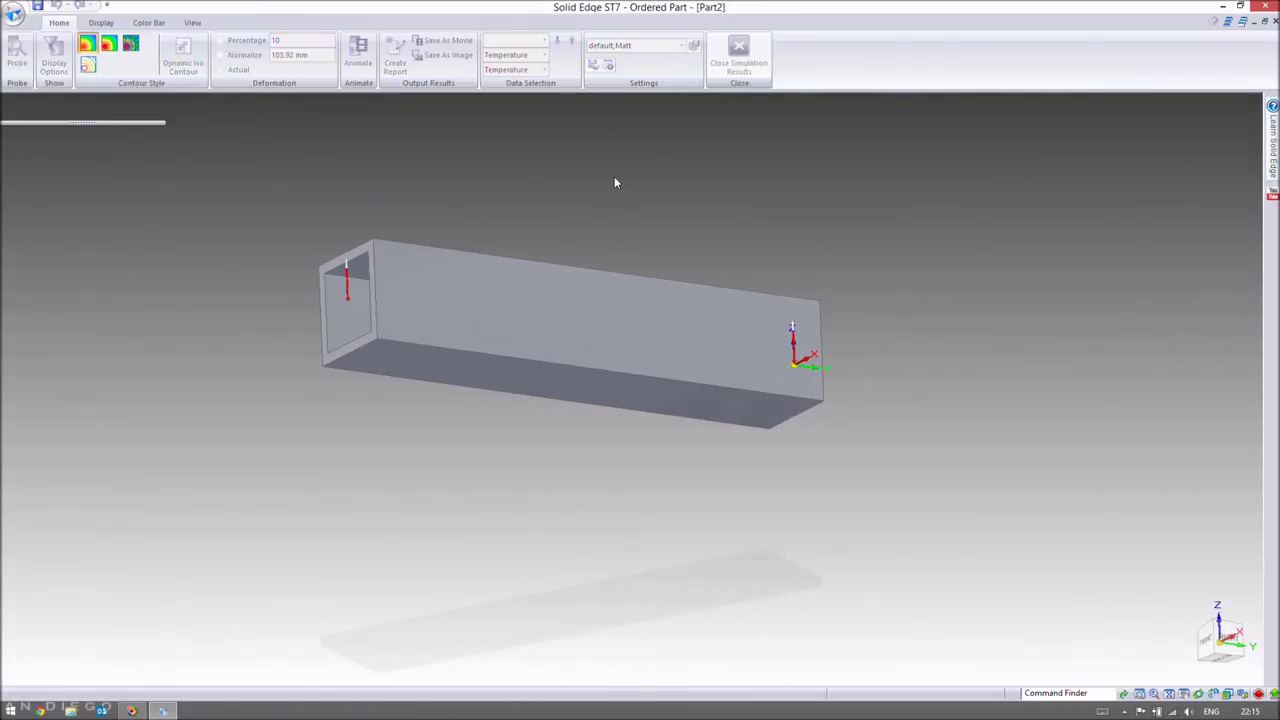
# Try the finest subjective mesh size, 10, for the beam and close the mesh settings without meshing or solving
pyautogui.hotkey('ctrl', 'l')
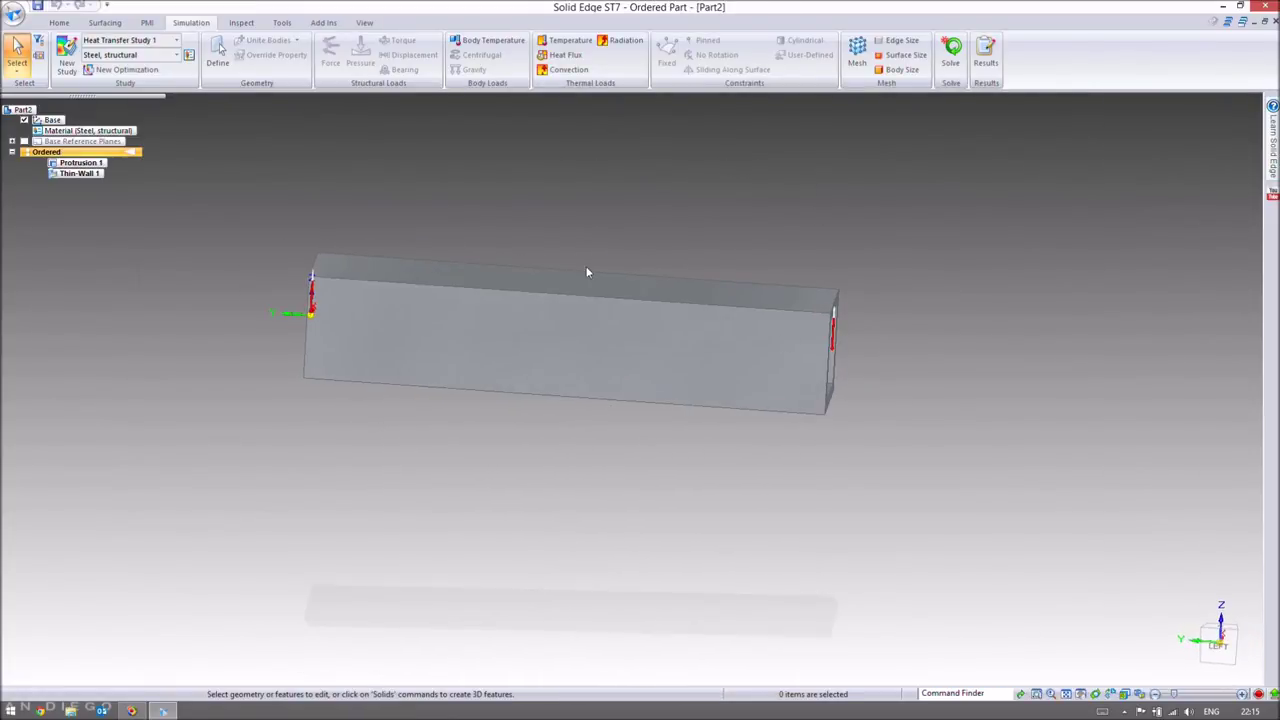
pyautogui.hotkey('ctrl', 'i')
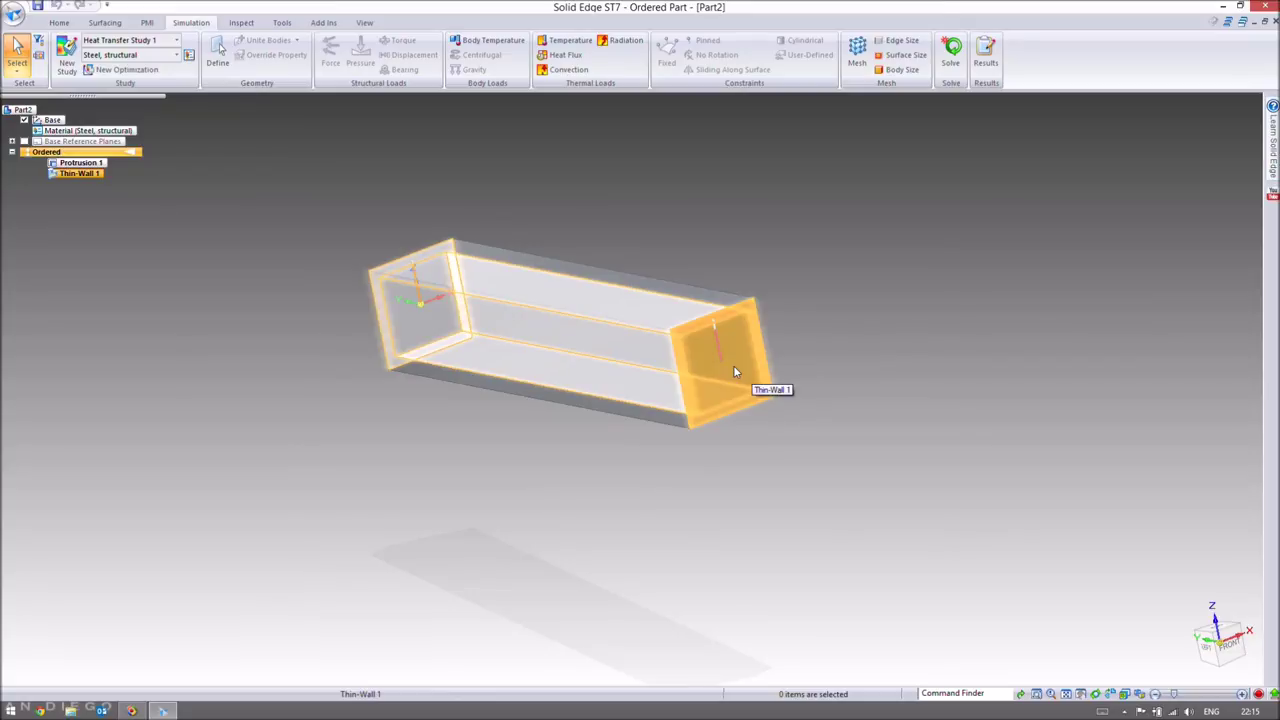
pyautogui.moveTo(674, 277); pyautogui.dragTo(671, 303, button='middle')
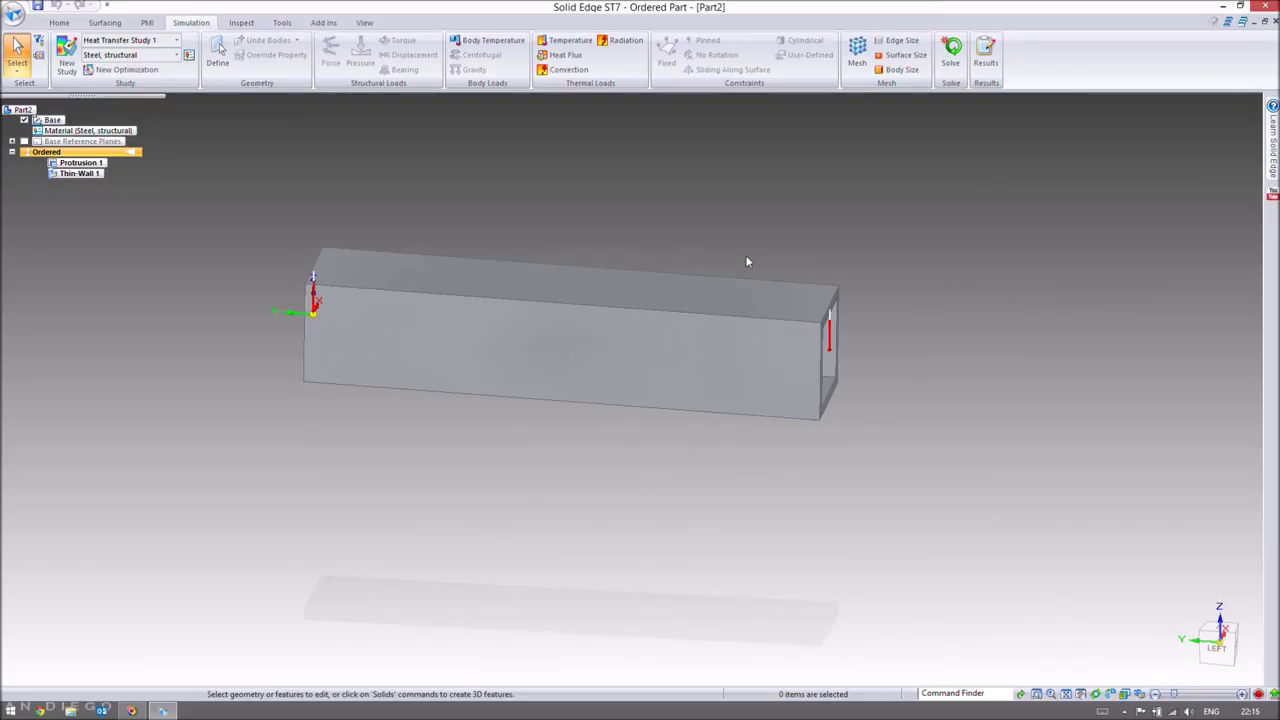
pyautogui.moveTo(951, 338); pyautogui.dragTo(923, 343, button='middle')
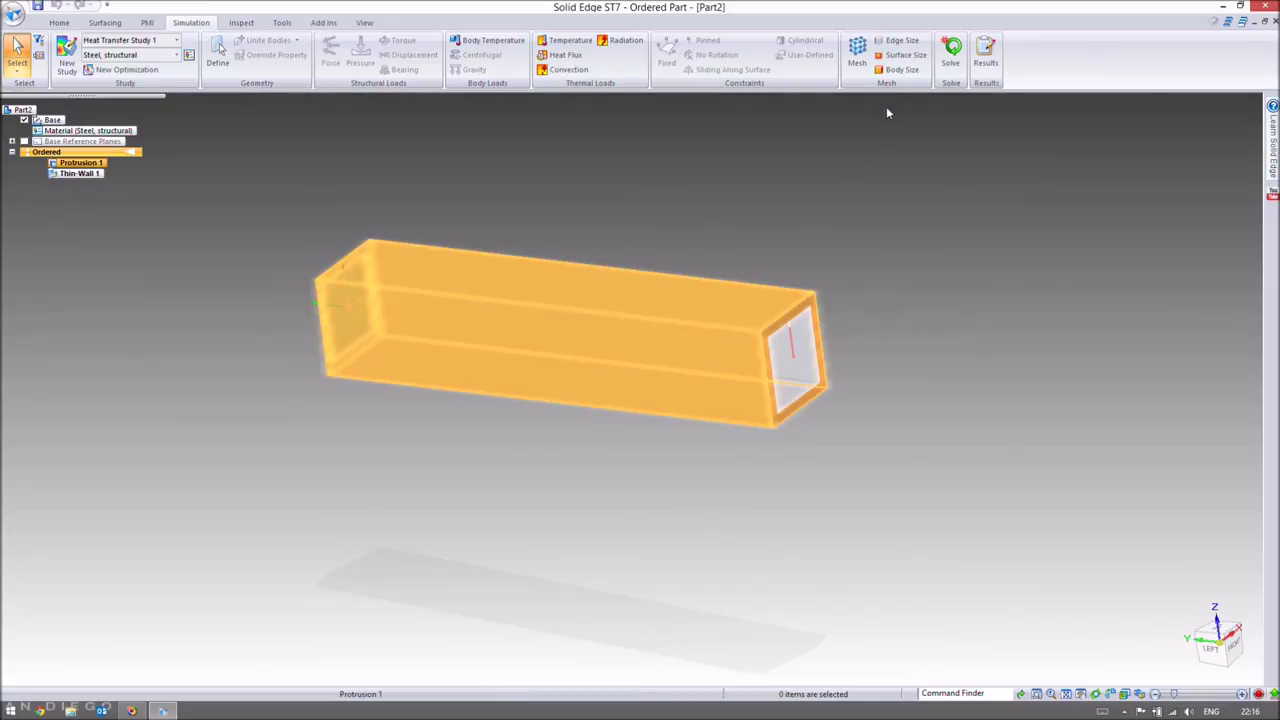
pyautogui.click(857, 55)
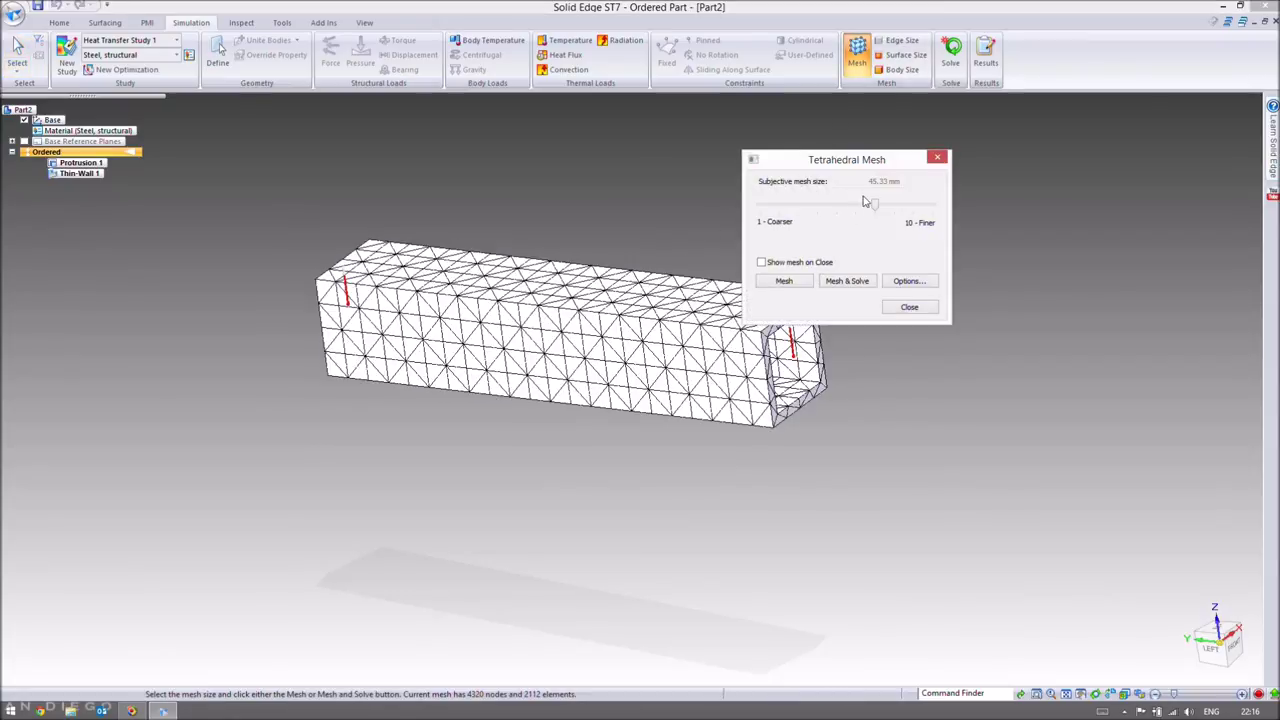
pyautogui.moveTo(877, 203); pyautogui.dragTo(960, 206)
pyautogui.click(938, 159)
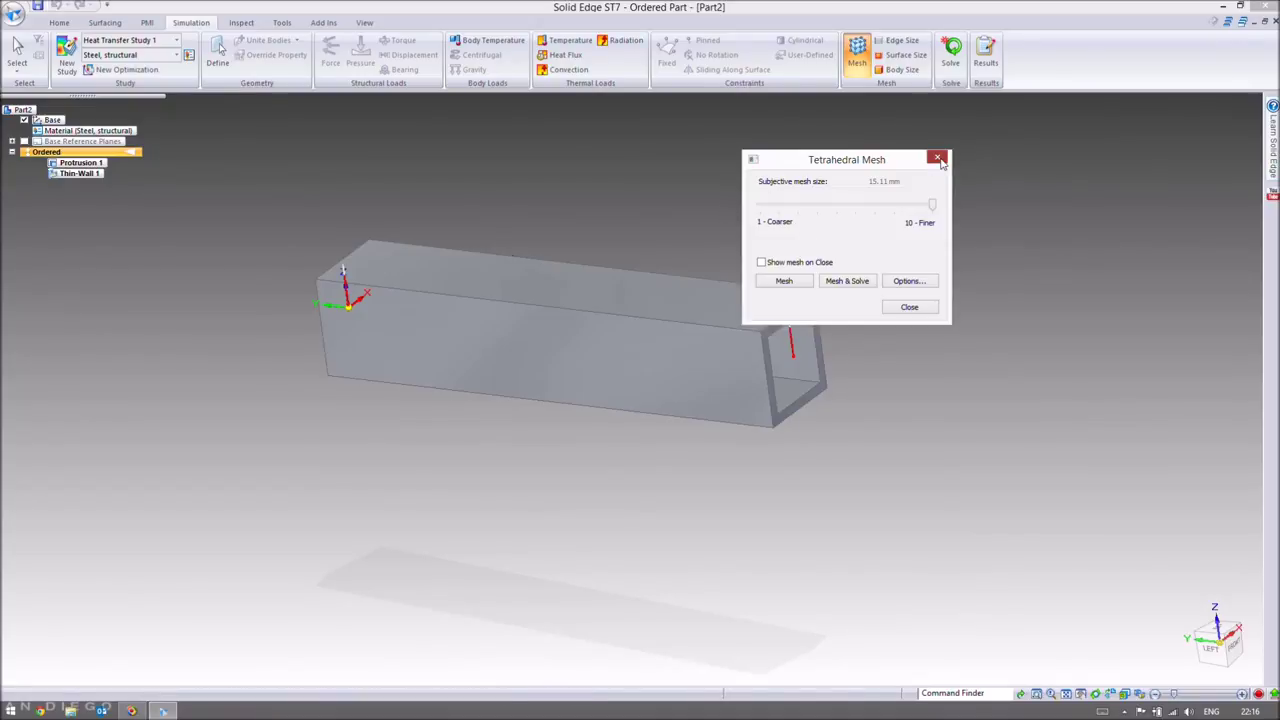
pyautogui.click(938, 159)
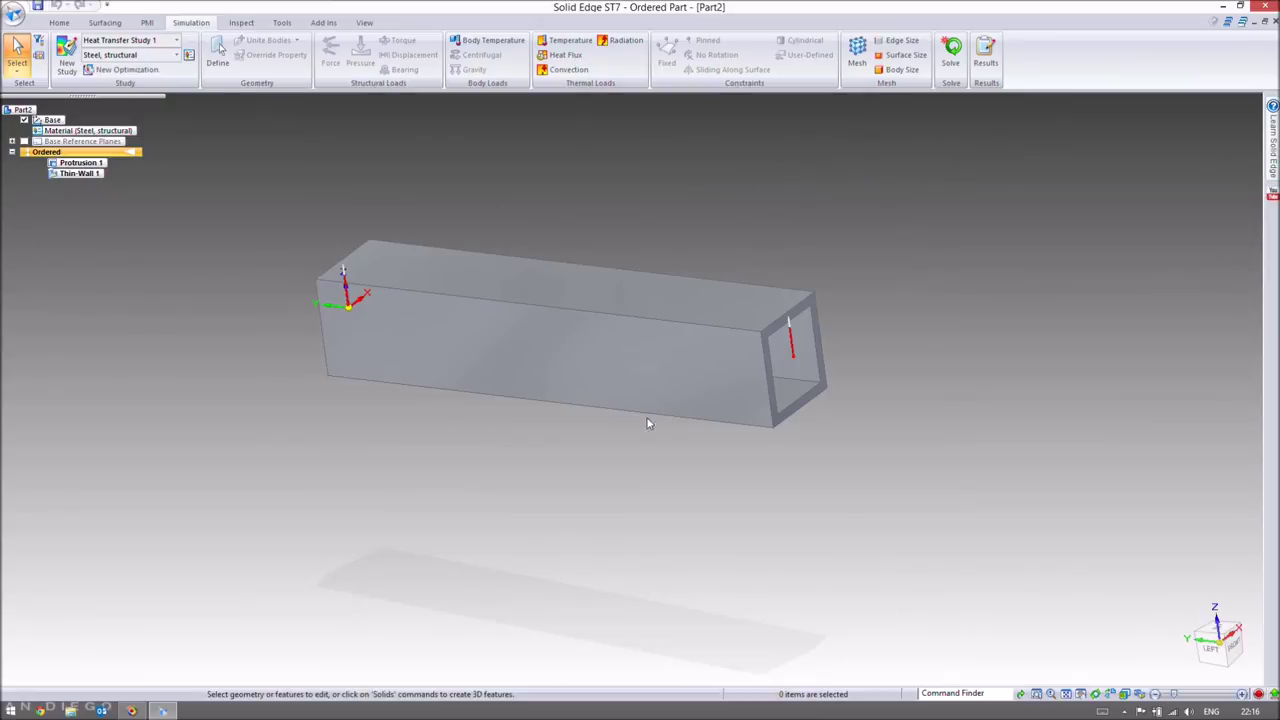